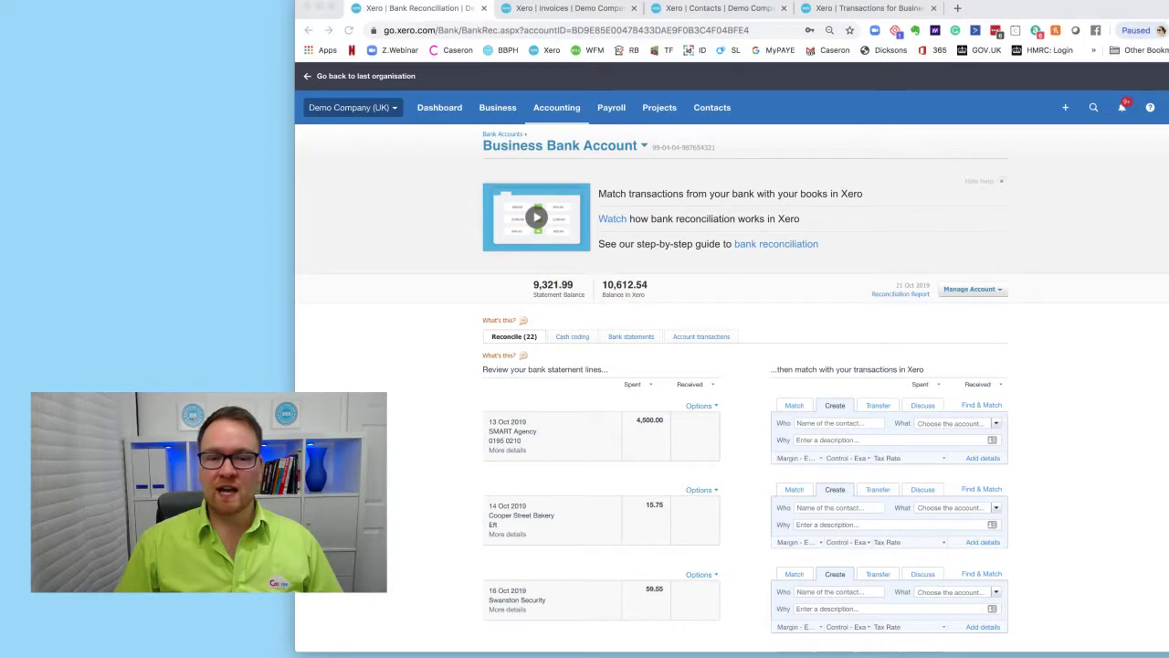
# Step: Find matching transactions for the 13 Oct 2019 SMART Agency bank line by searching for "smart"
pyautogui.scroll(-5, 752, 280)
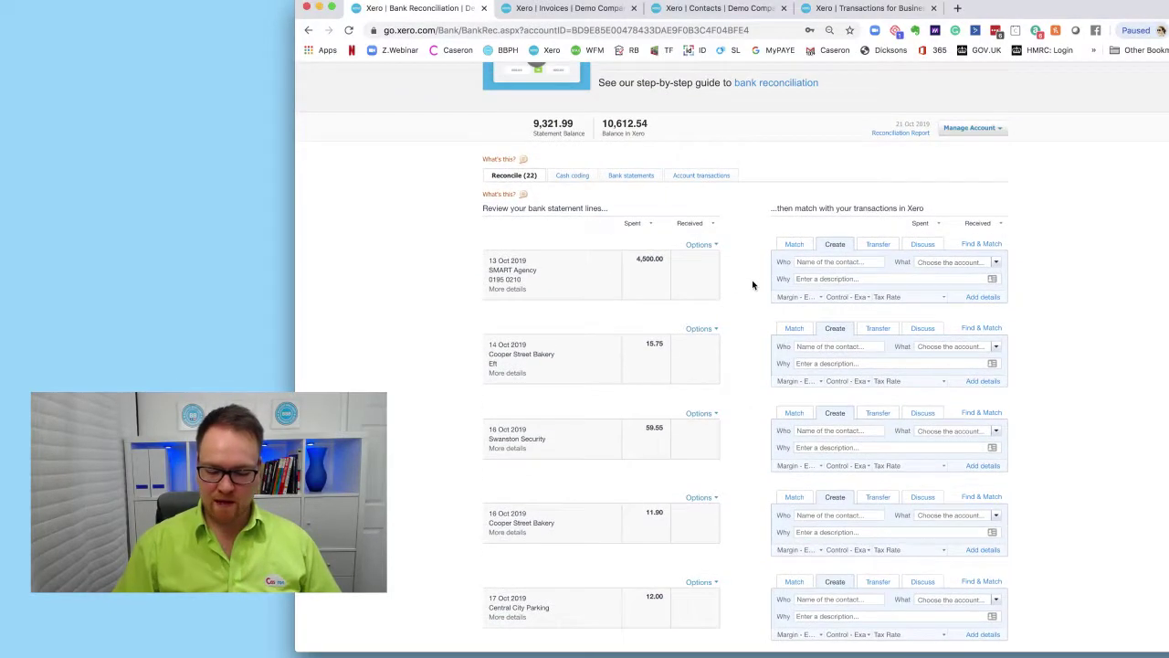
pyautogui.press('super+equal')
pyautogui.press('super+equal')
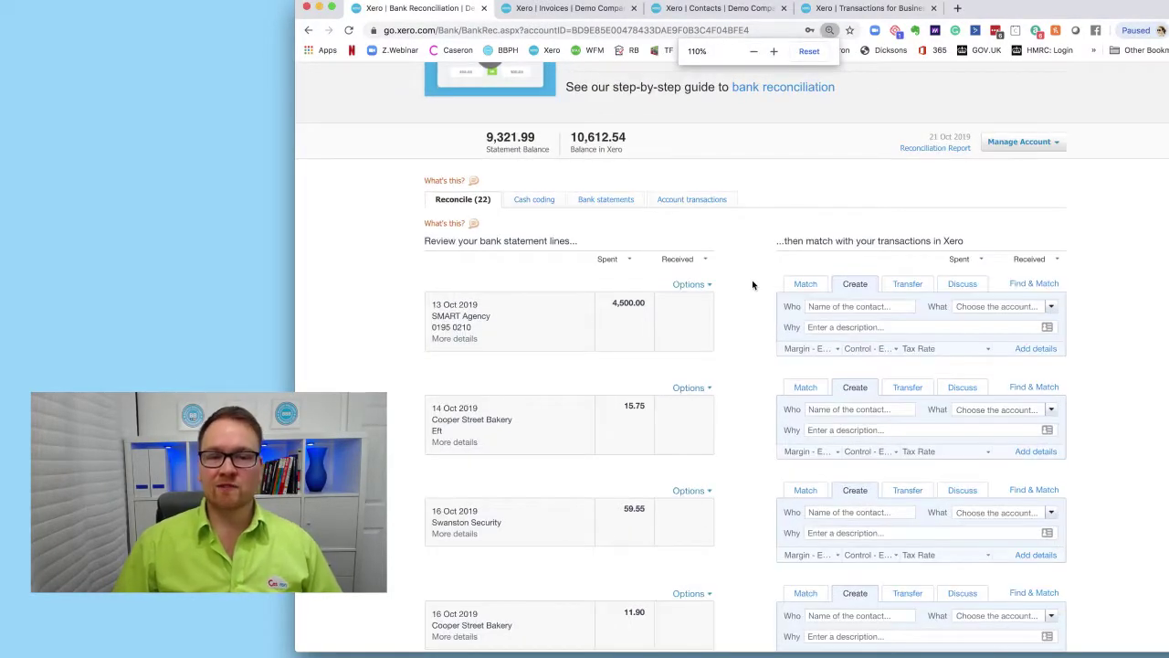
pyautogui.click(1034, 287)
pyautogui.click(841, 413)
pyautogui.write('sma')
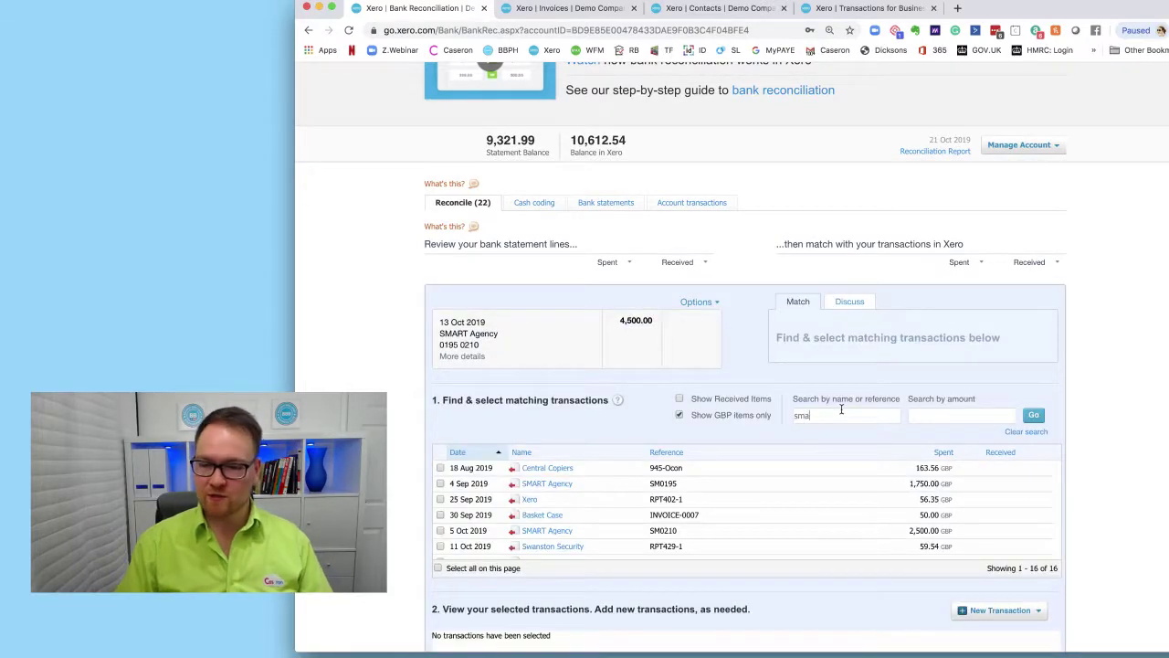
pyautogui.write('rt')
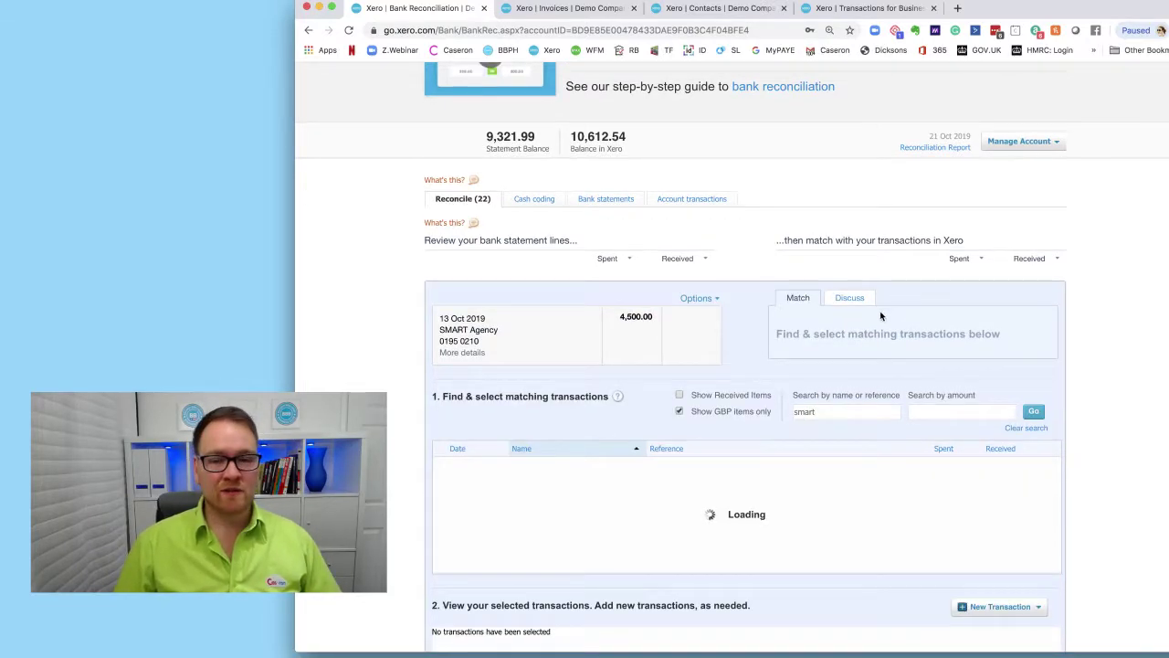
# Step: Select the 4 Sep 2019 and 5 Oct 2019 SMART Agency bills as matches for the bank line
pyautogui.scroll(-3, 736, 403)
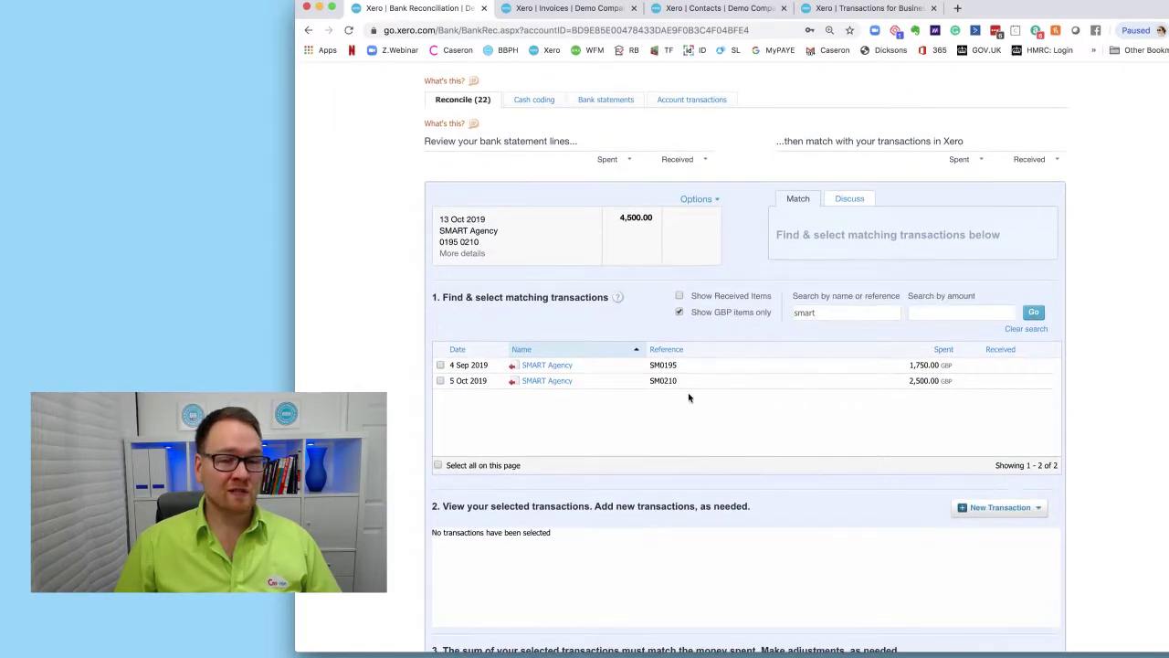
pyautogui.click(440, 365)
pyautogui.click(440, 380)
pyautogui.scroll(-3, 417, 366)
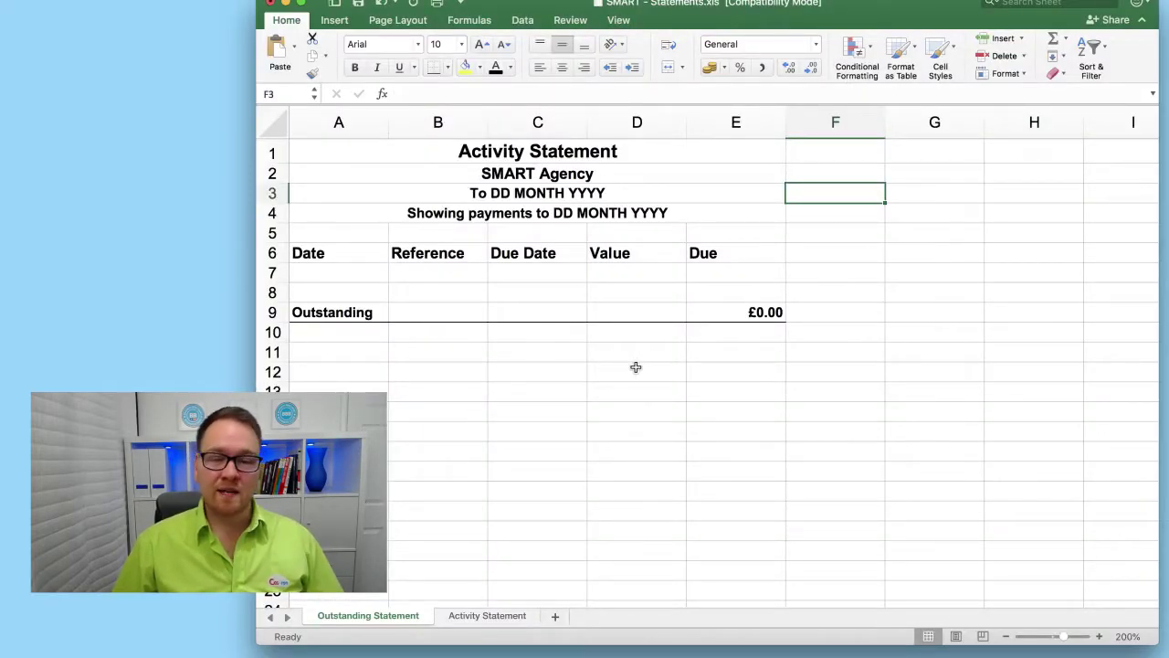
# Step: Check the outstanding total on the SMART Agency statement in Excel, and review the bank line with its selected bills in Xero
pyautogui.click(758, 311)
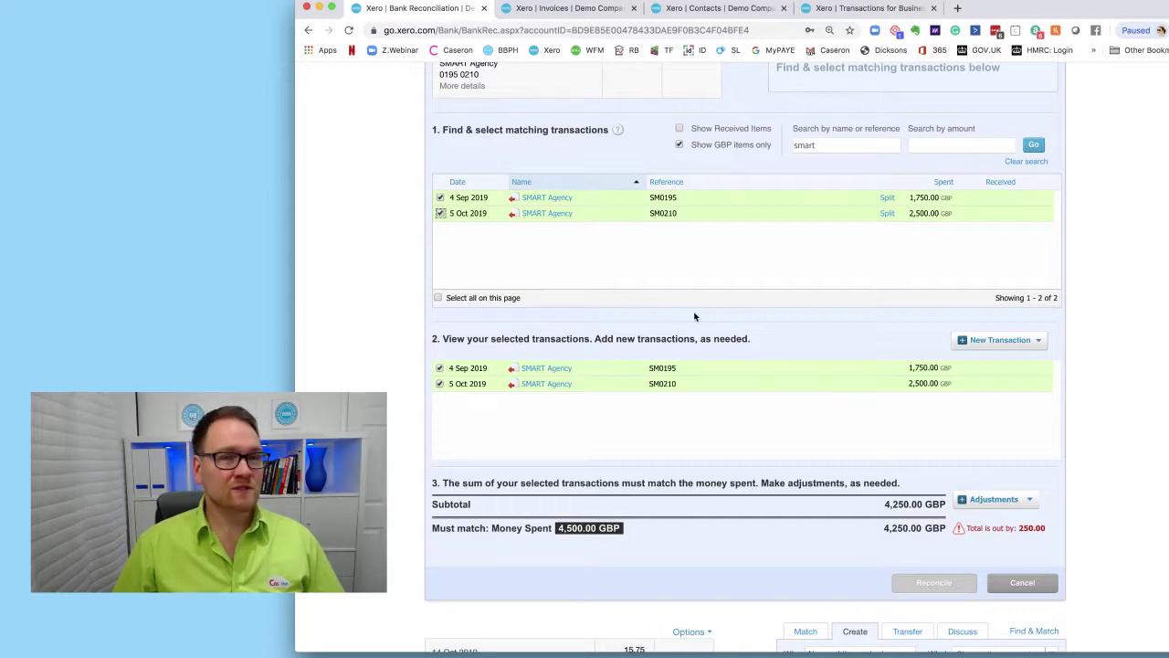
pyautogui.scroll(2, 640, 311)
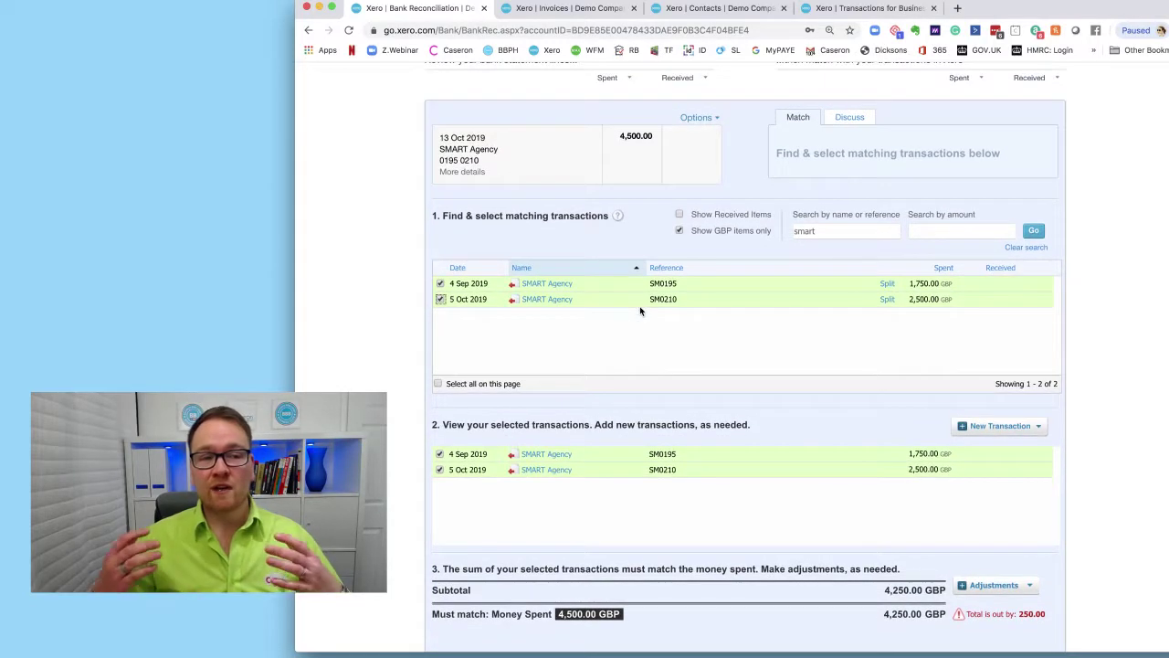
pyautogui.scroll(7, 642, 312)
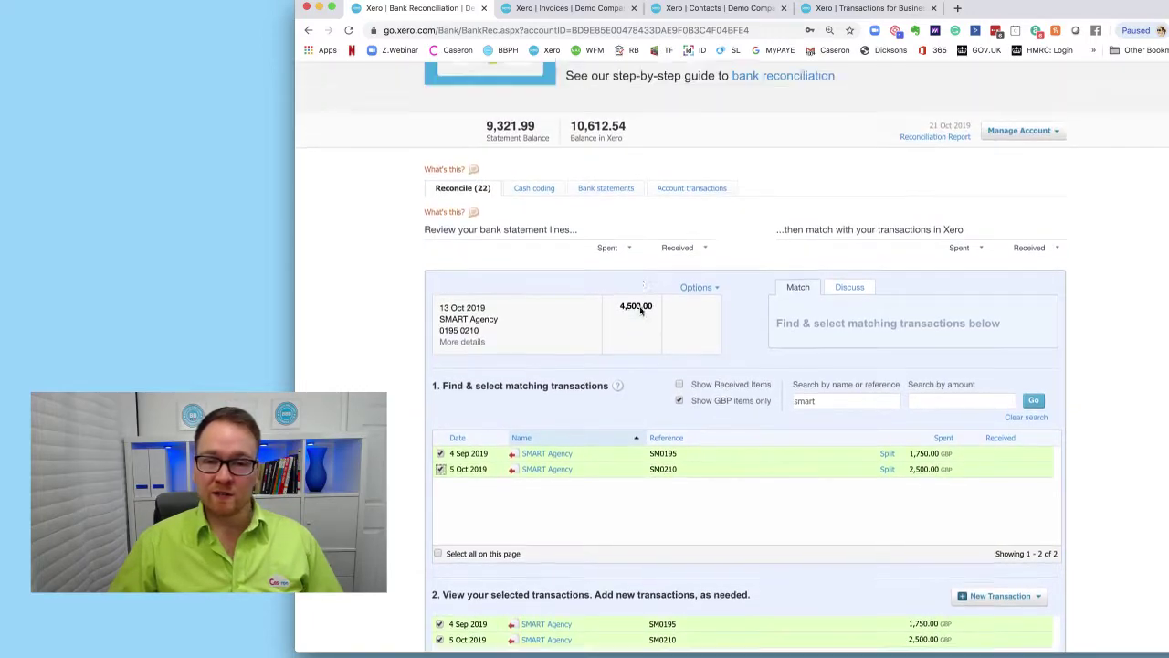
pyautogui.scroll(2, 646, 311)
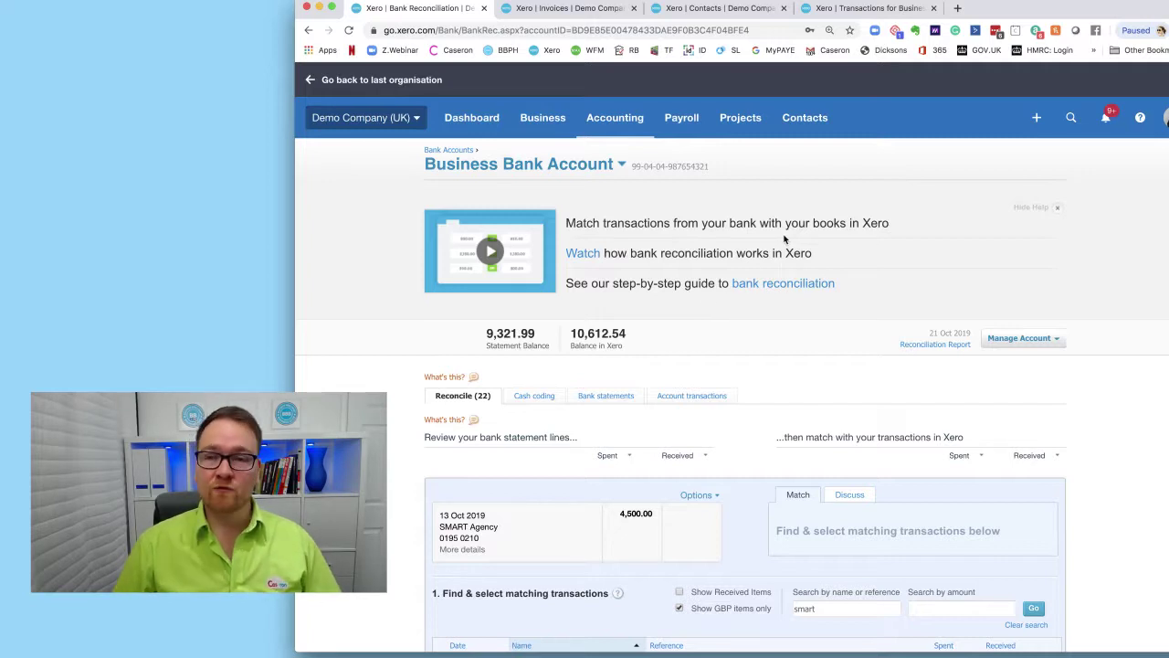
# Step: Compare the total due on the SMART Agency invoices report with the payment on the bank reconciliation page
pyautogui.click(529, 11)
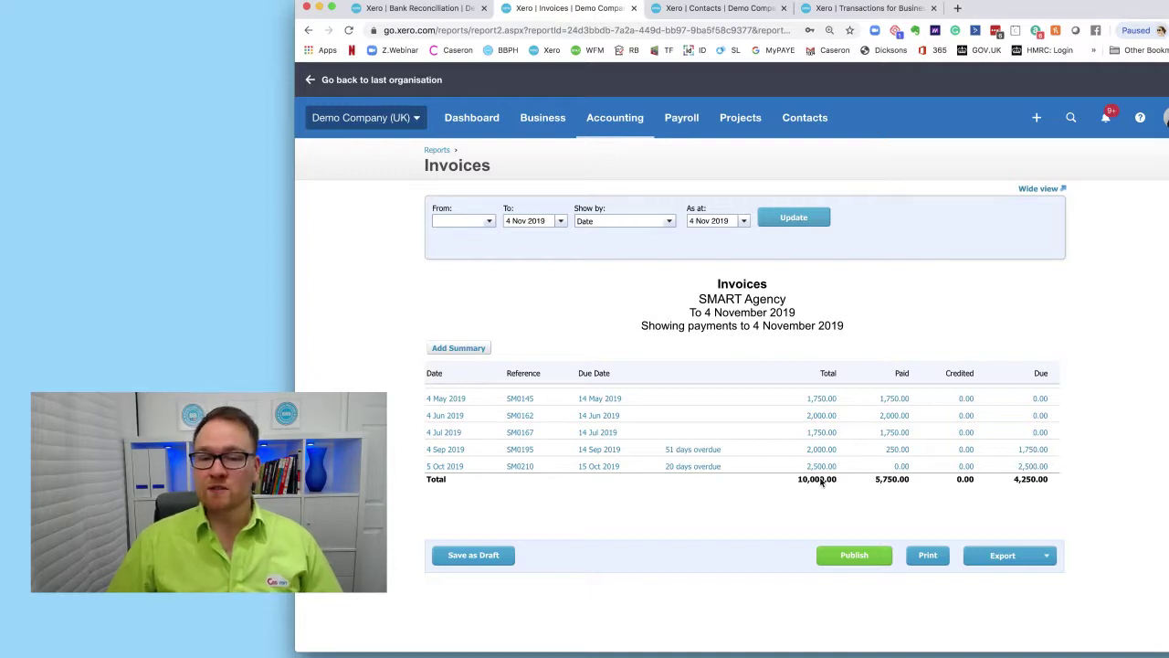
pyautogui.moveTo(1010, 478); pyautogui.dragTo(1048, 479)
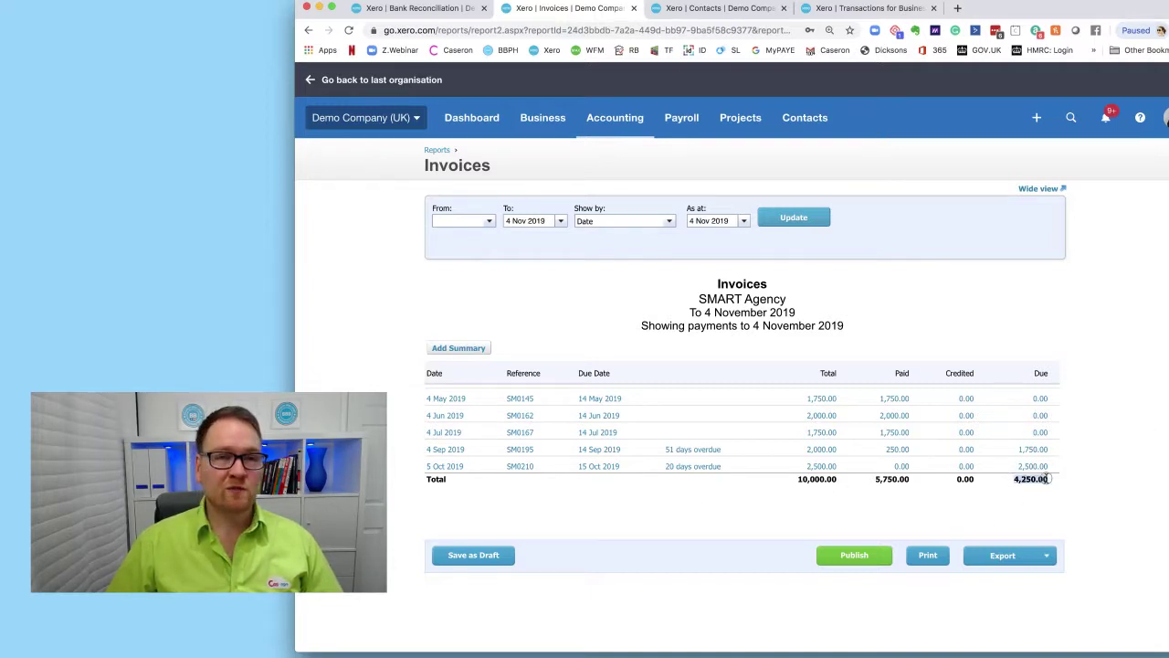
pyautogui.click(969, 313)
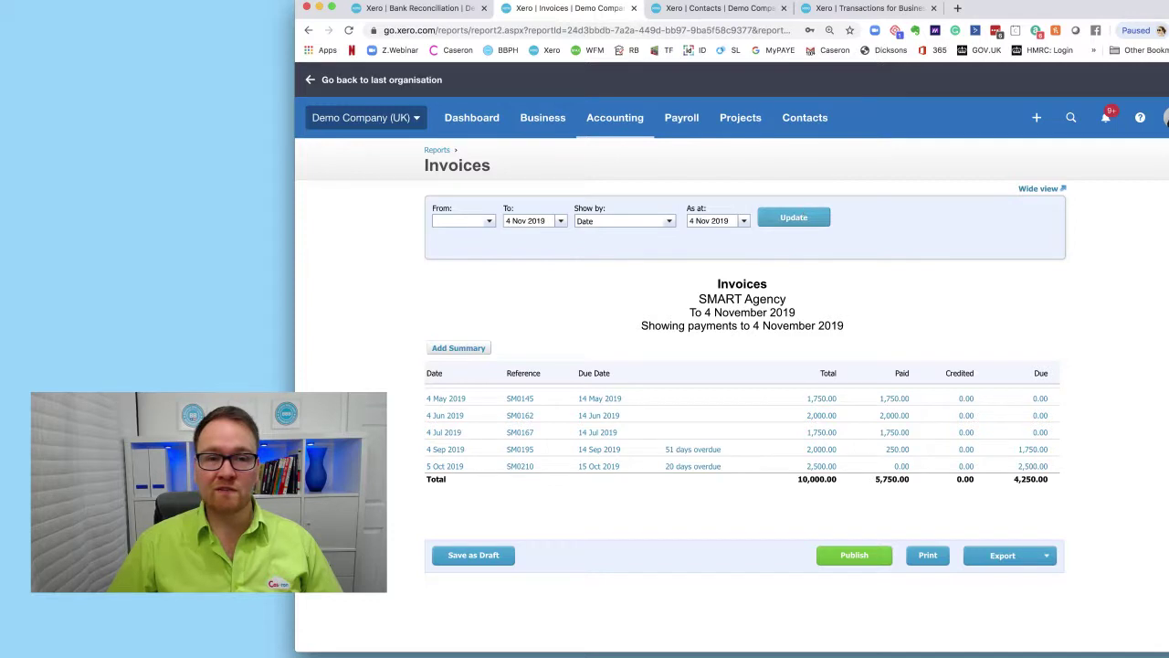
pyautogui.click(384, 11)
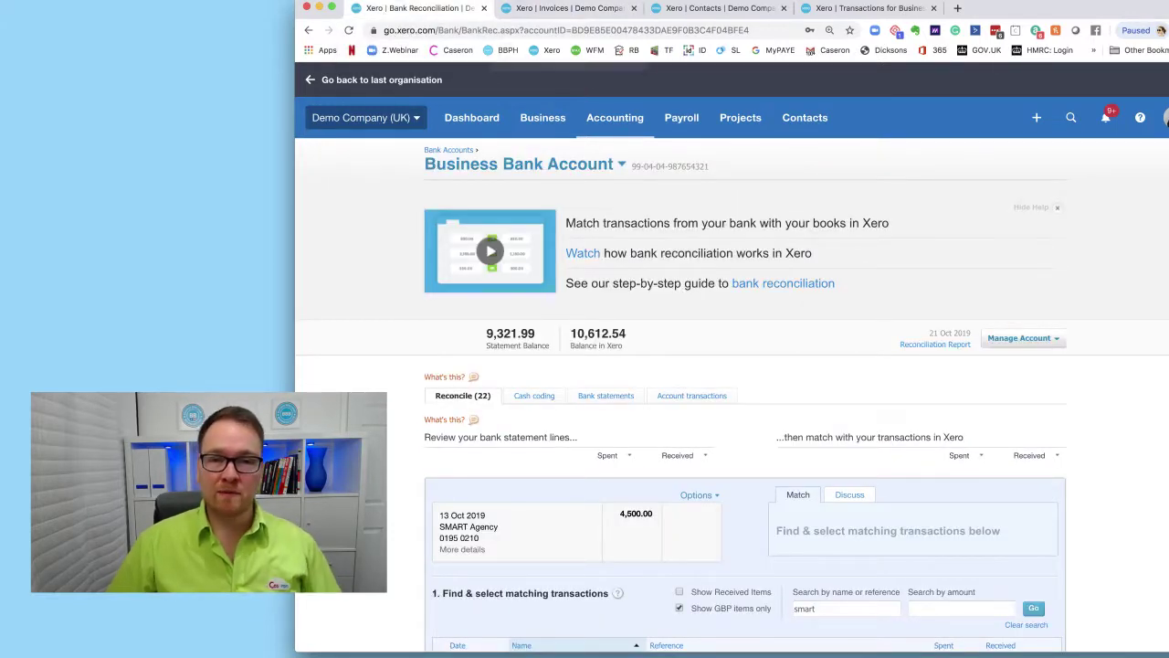
pyautogui.click(566, 9)
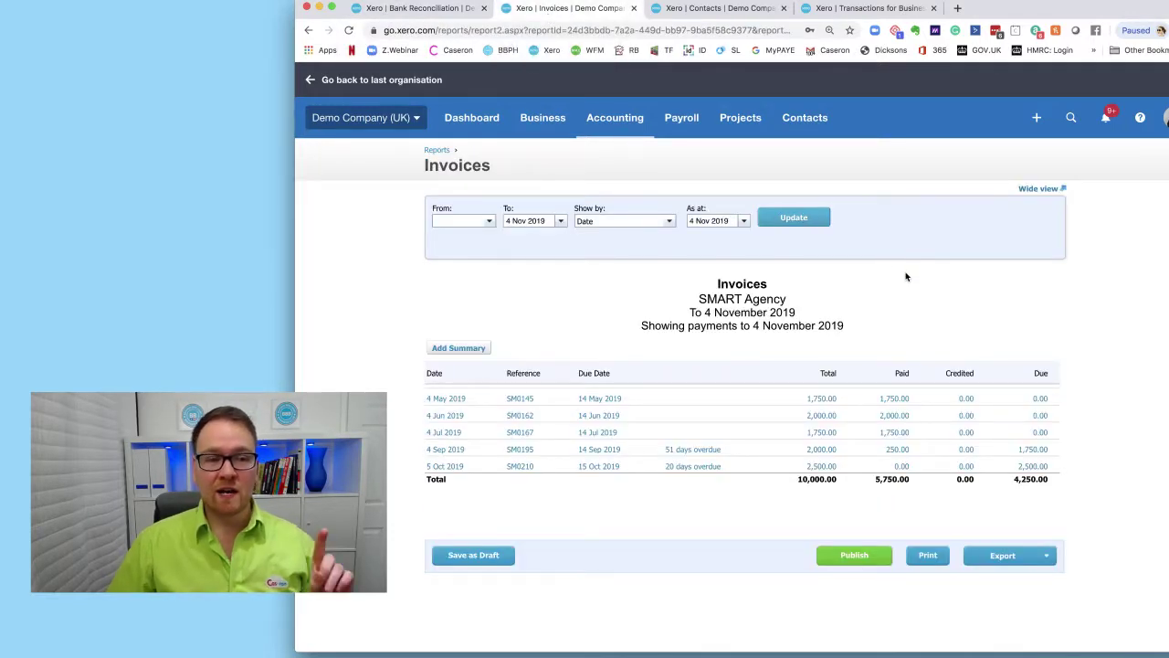
# Step: Open the list of all contacts and search it for "smart"
pyautogui.click(711, 9)
pyautogui.click(805, 117)
pyautogui.click(835, 168)
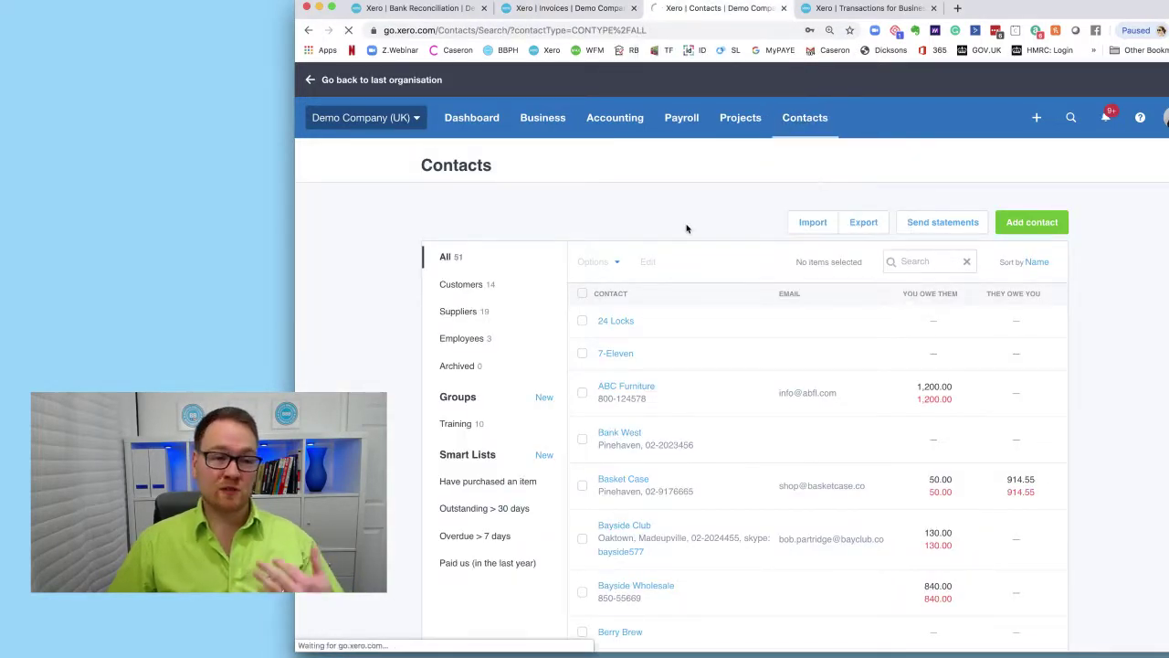
pyautogui.click(924, 263)
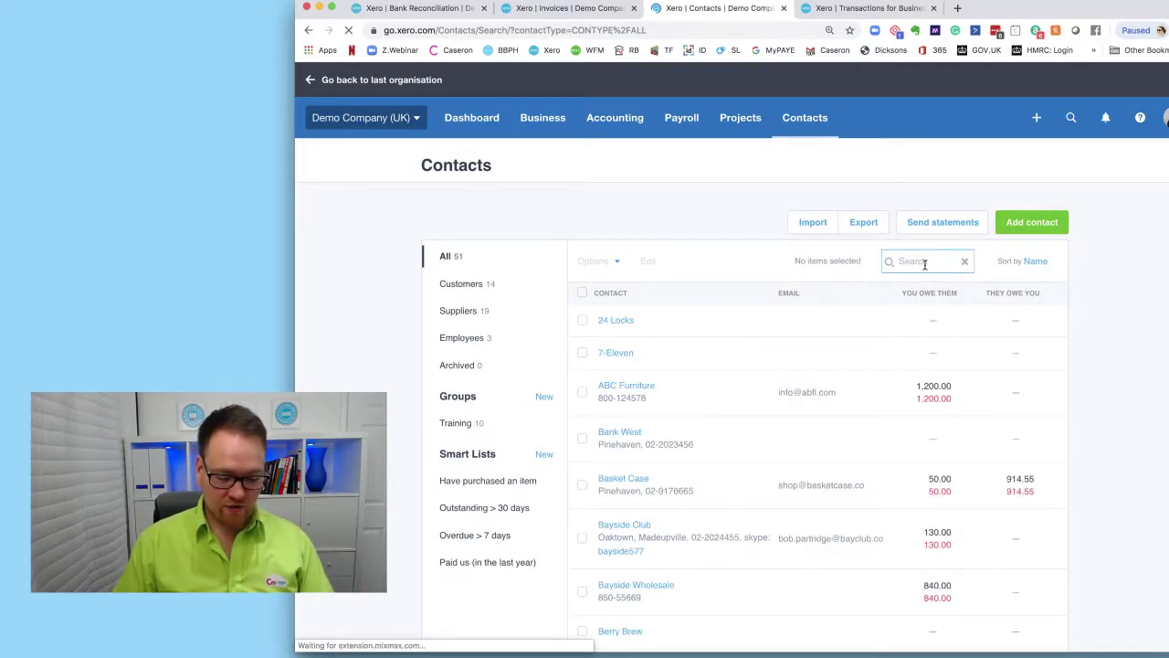
pyautogui.write('smart')
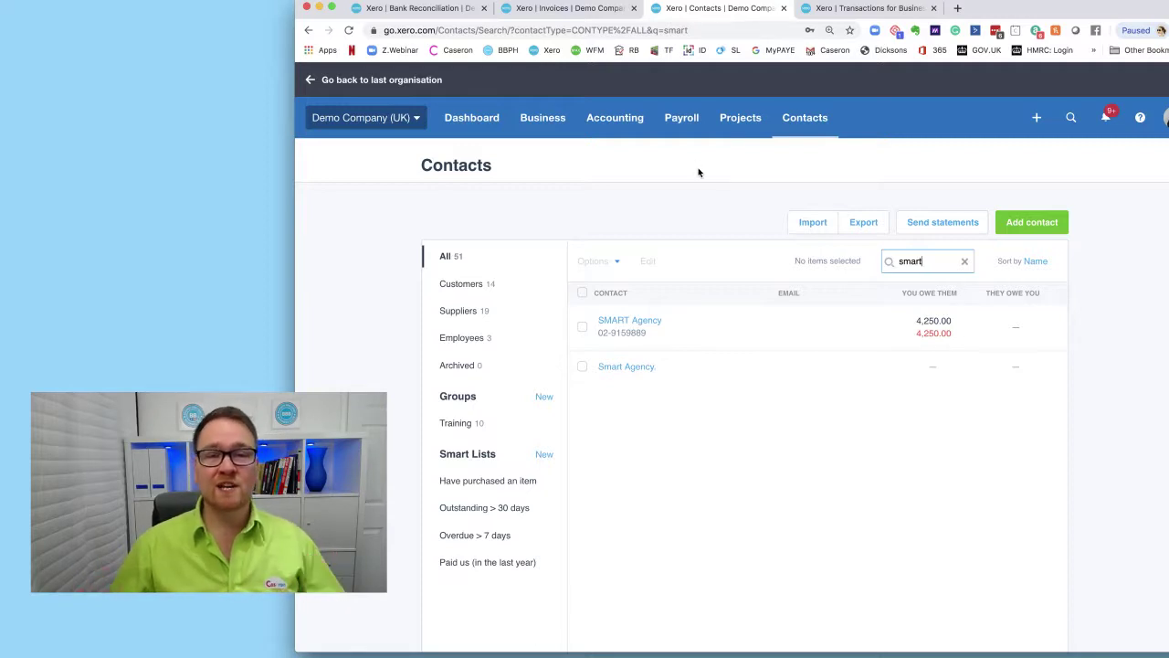
# Step: Open the duplicate contact "Smart Agency." in a new browser tab and view its recent bills report
pyautogui.rightClick(604, 366)
pyautogui.press('Escape')
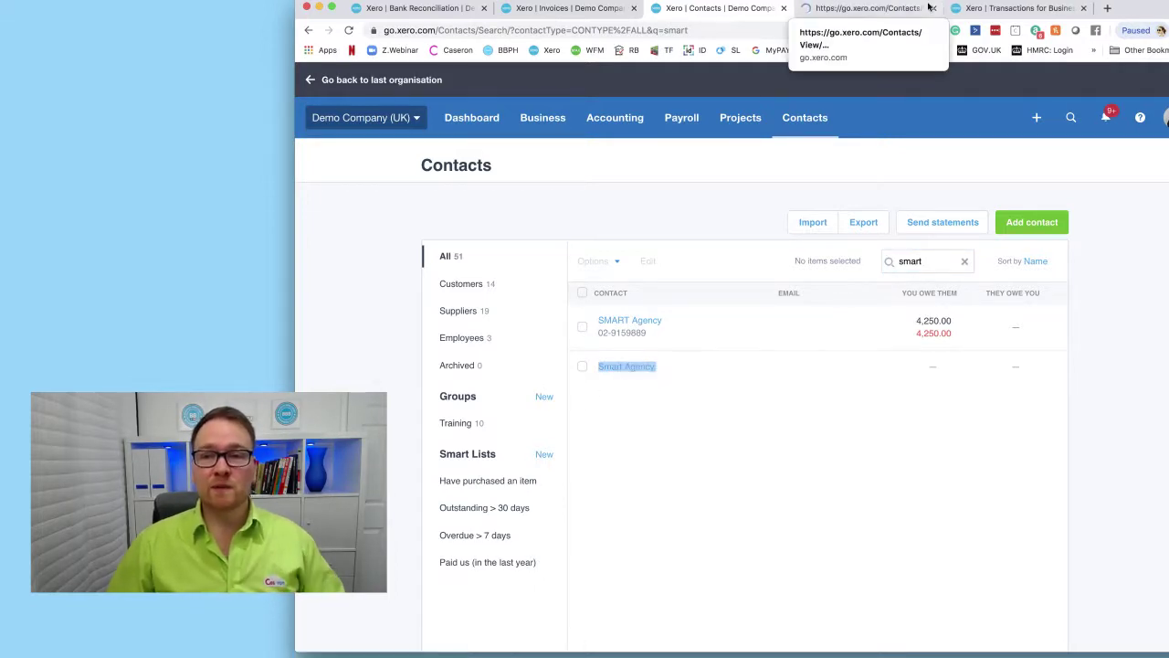
pyautogui.click(847, 14)
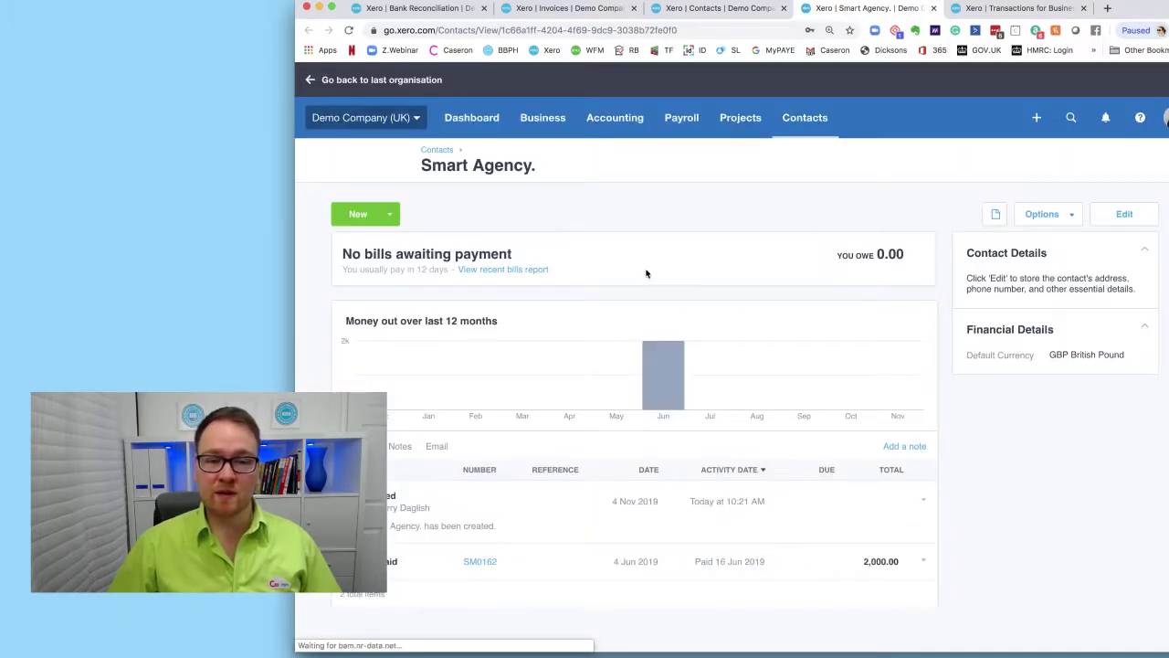
pyautogui.click(527, 271)
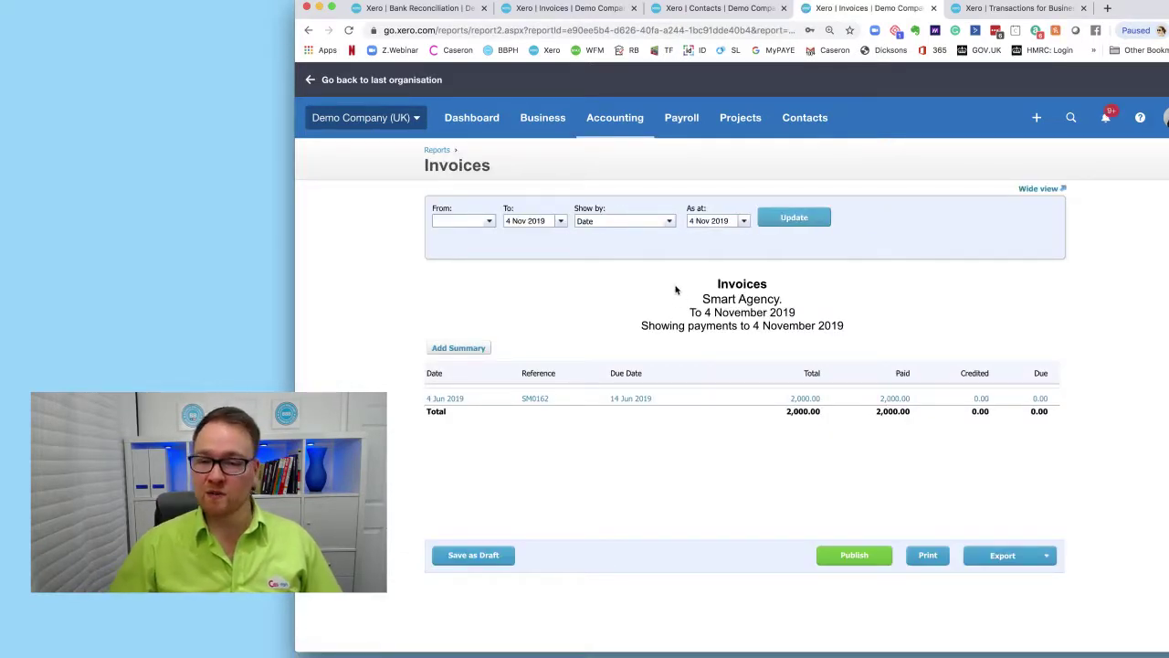
pyautogui.moveTo(702, 302); pyautogui.dragTo(792, 307)
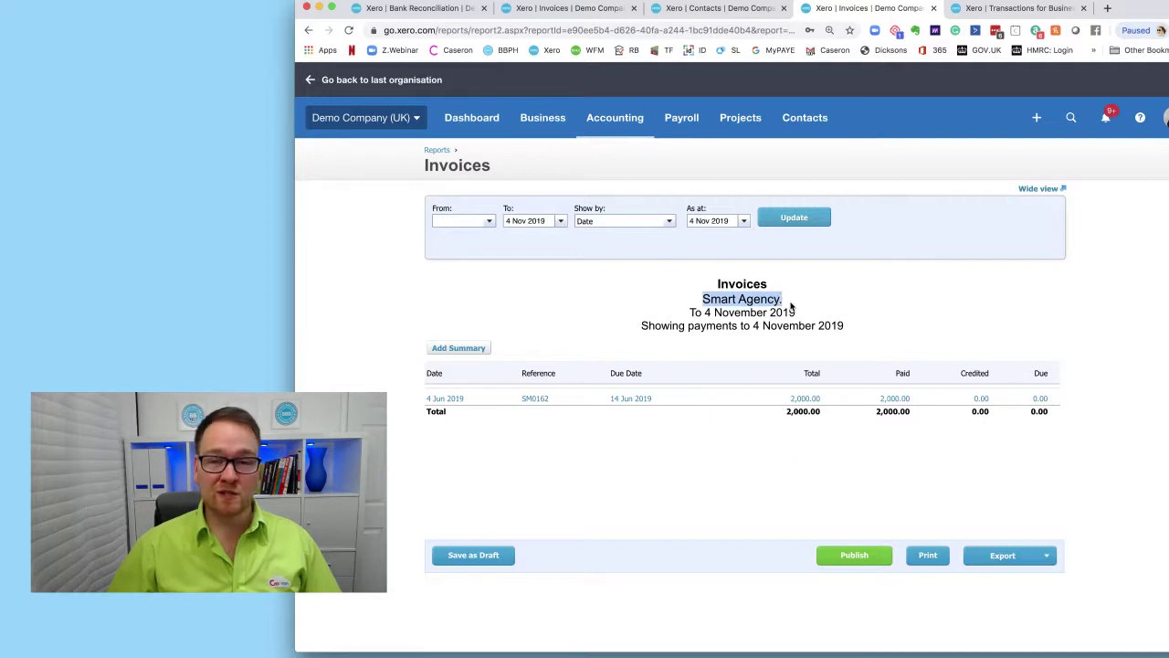
# Step: Place the SMART Agency invoices report beside the "Smart Agency." report and compare the supplier names
pyautogui.moveTo(539, 10); pyautogui.dragTo(650, 13)
pyautogui.moveTo(708, 301); pyautogui.dragTo(825, 302)
pyautogui.click(827, 303)
pyautogui.click(873, 9)
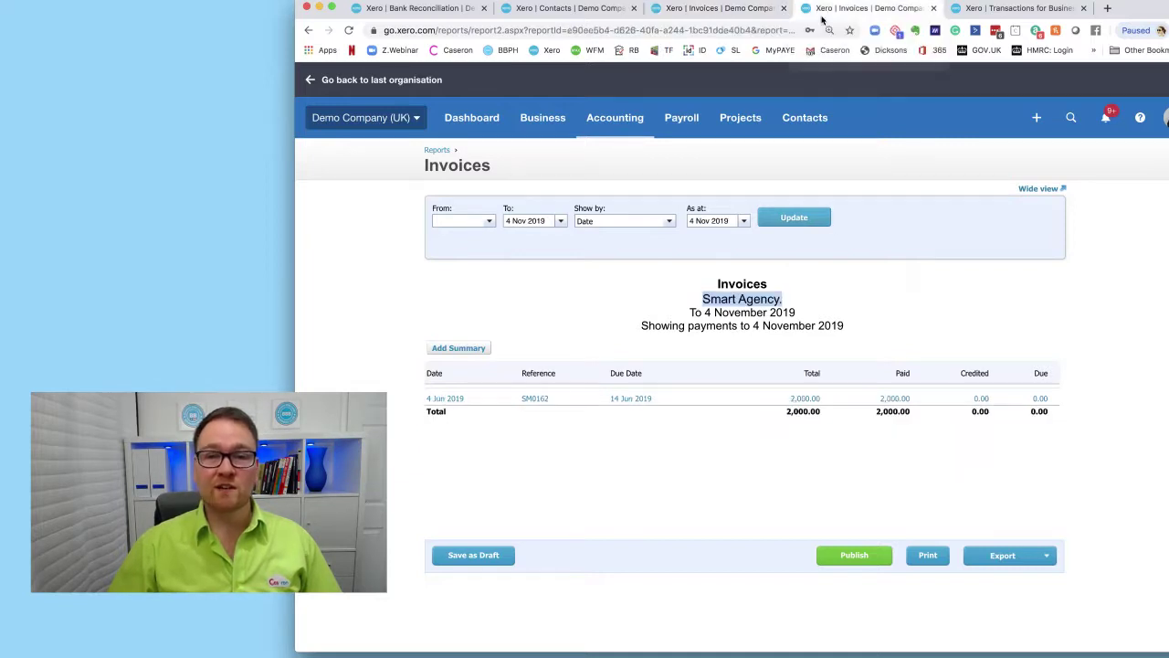
# Step: Merge the duplicate contact "Smart Agency." into SMART Agency from the contacts list
pyautogui.click(571, 8)
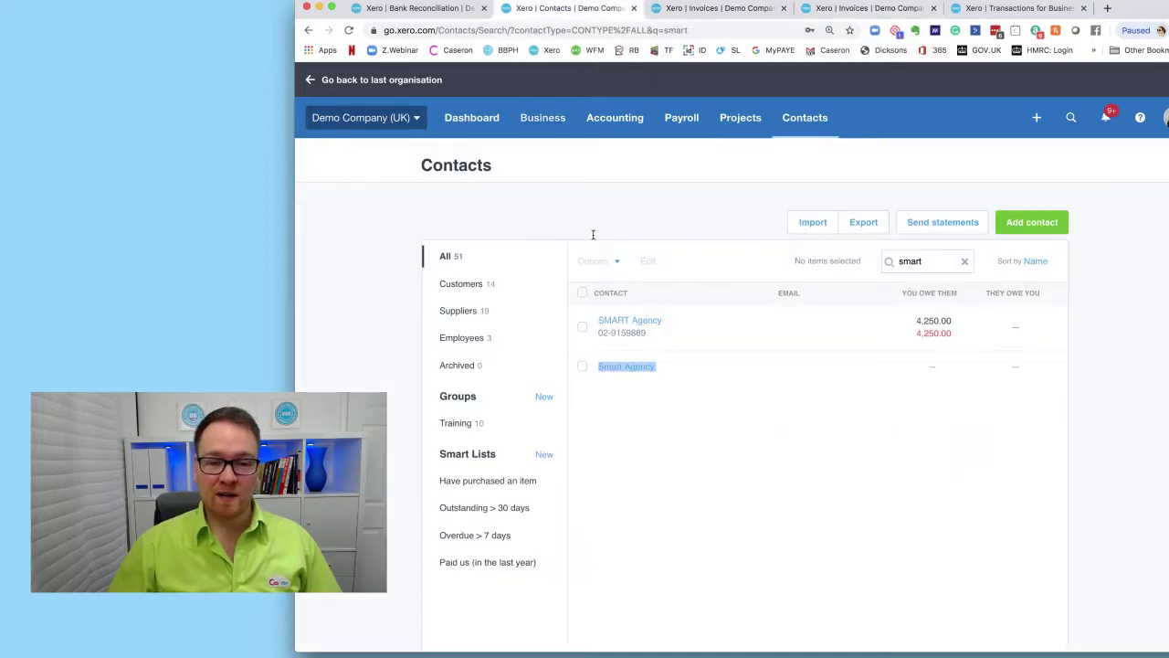
pyautogui.click(584, 370)
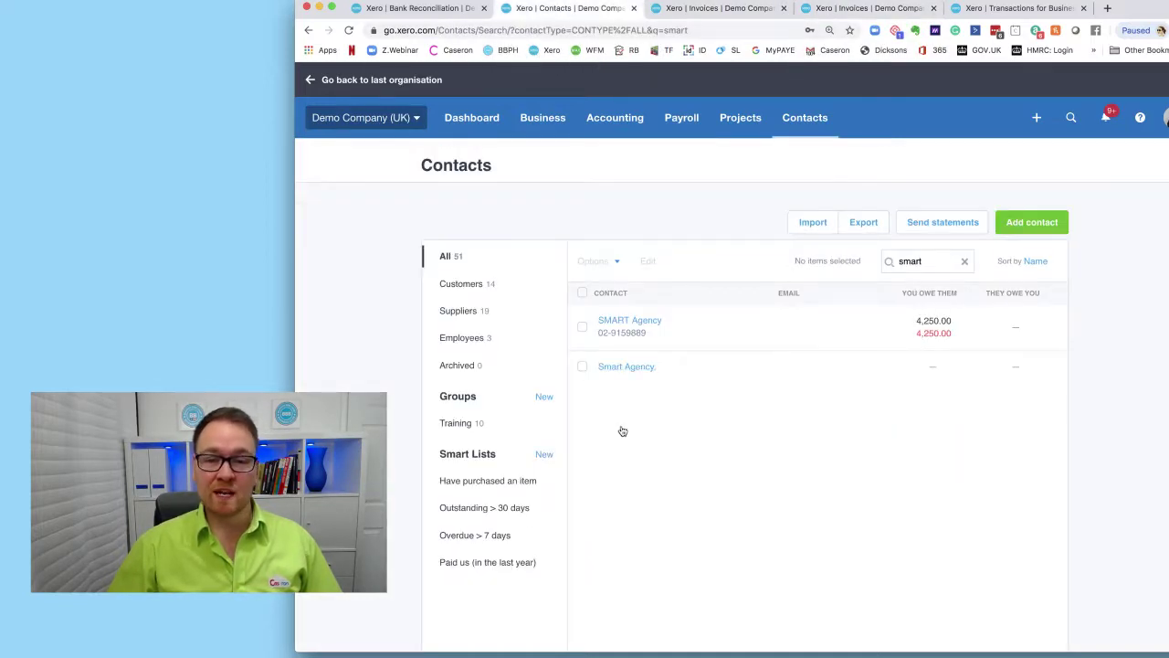
pyautogui.click(583, 367)
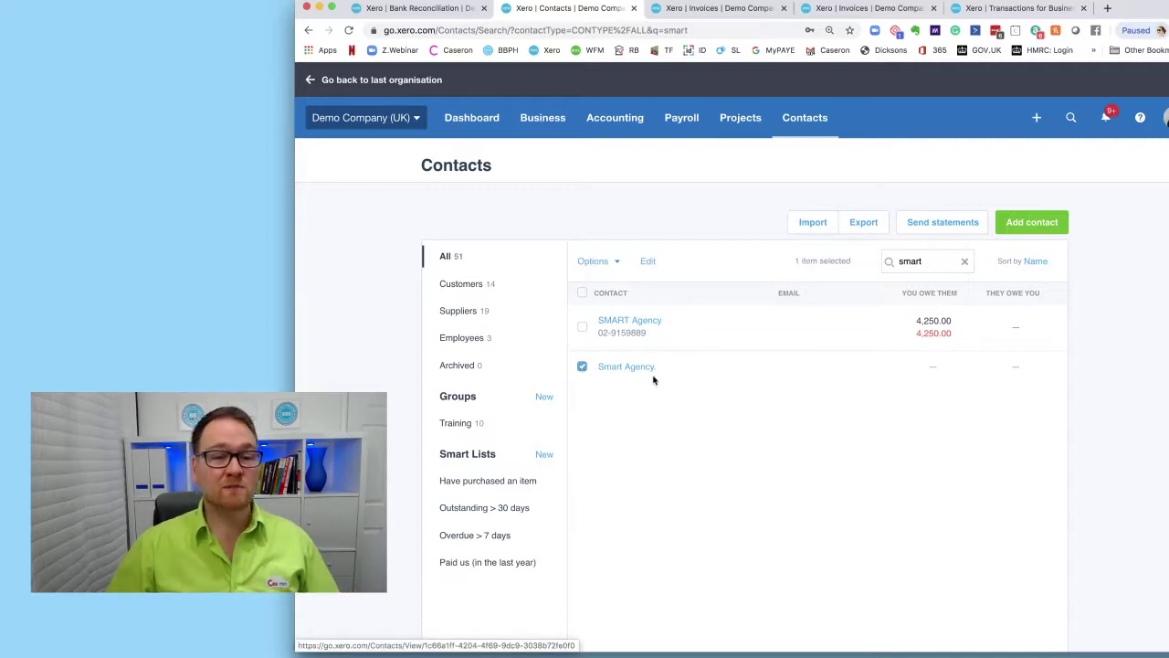
pyautogui.click(611, 264)
pyautogui.click(629, 319)
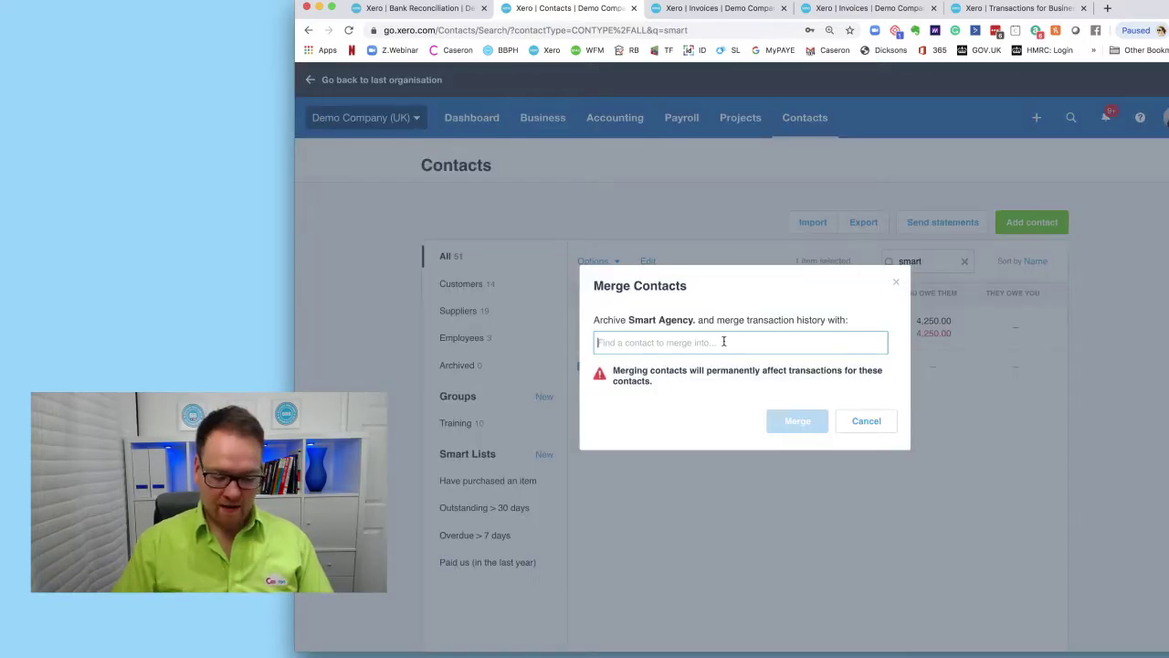
pyautogui.write('smart')
pyautogui.click(661, 369)
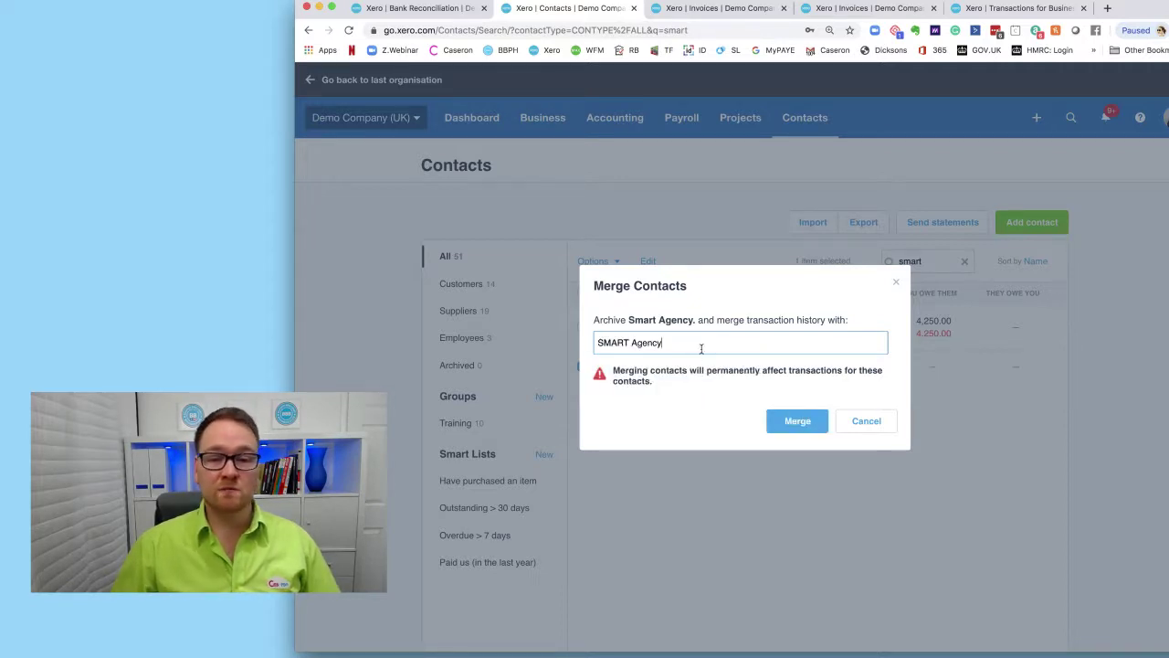
pyautogui.click(788, 420)
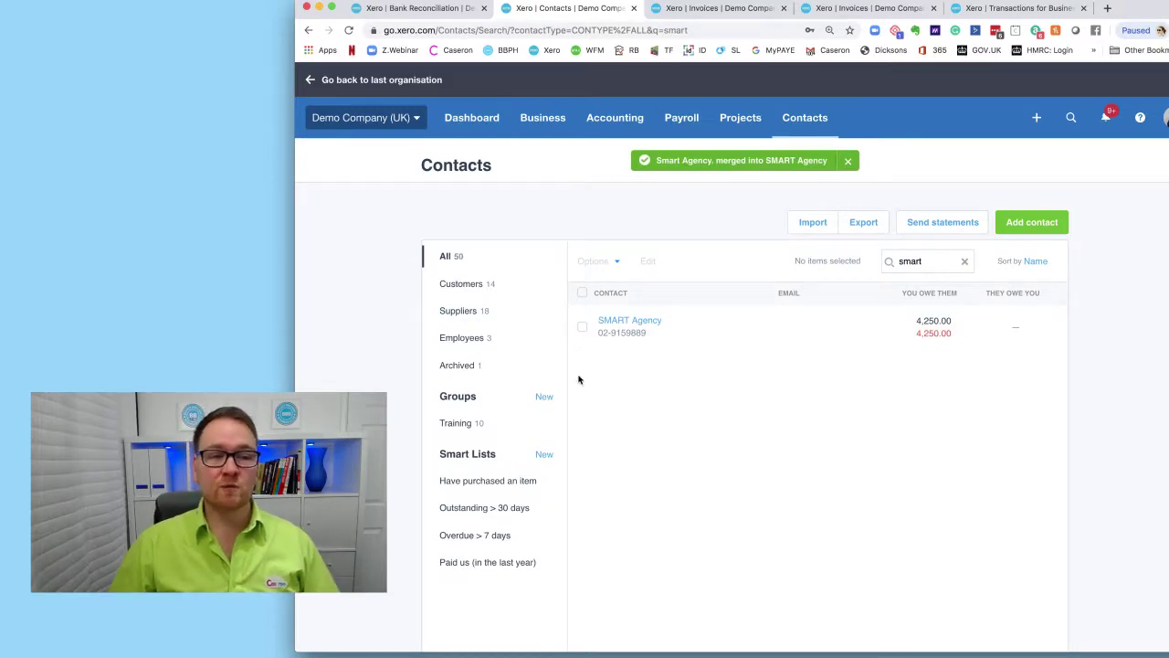
# Step: Open the recent bills report of the merged SMART Agency contact
pyautogui.click(615, 325)
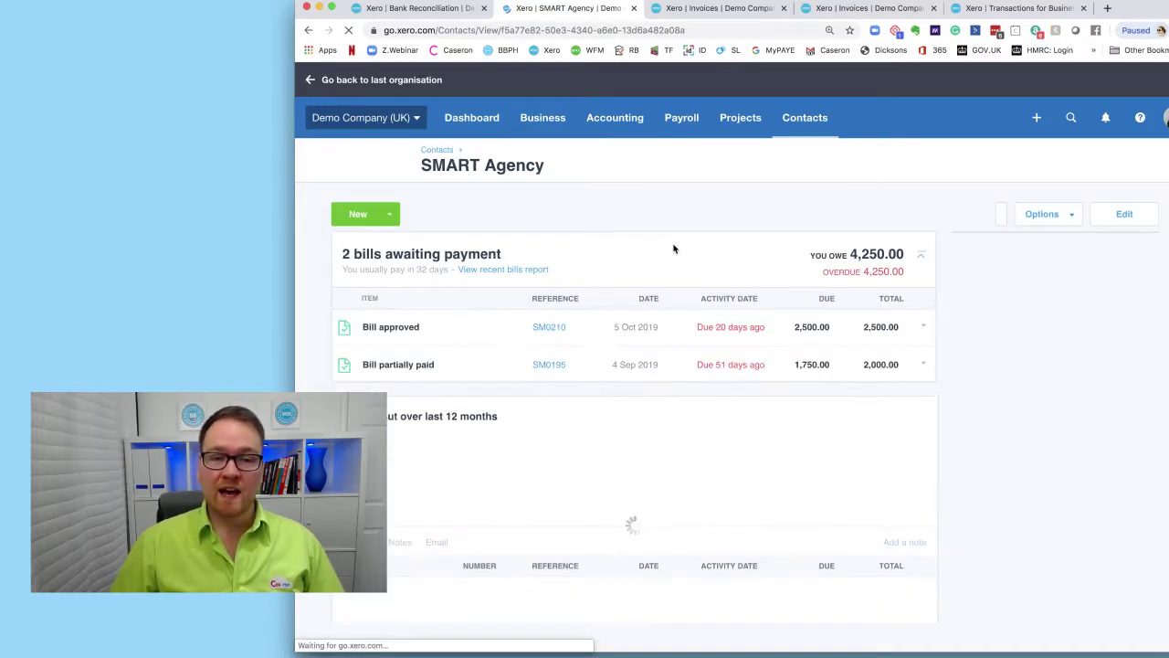
pyautogui.scroll(-1, 673, 247)
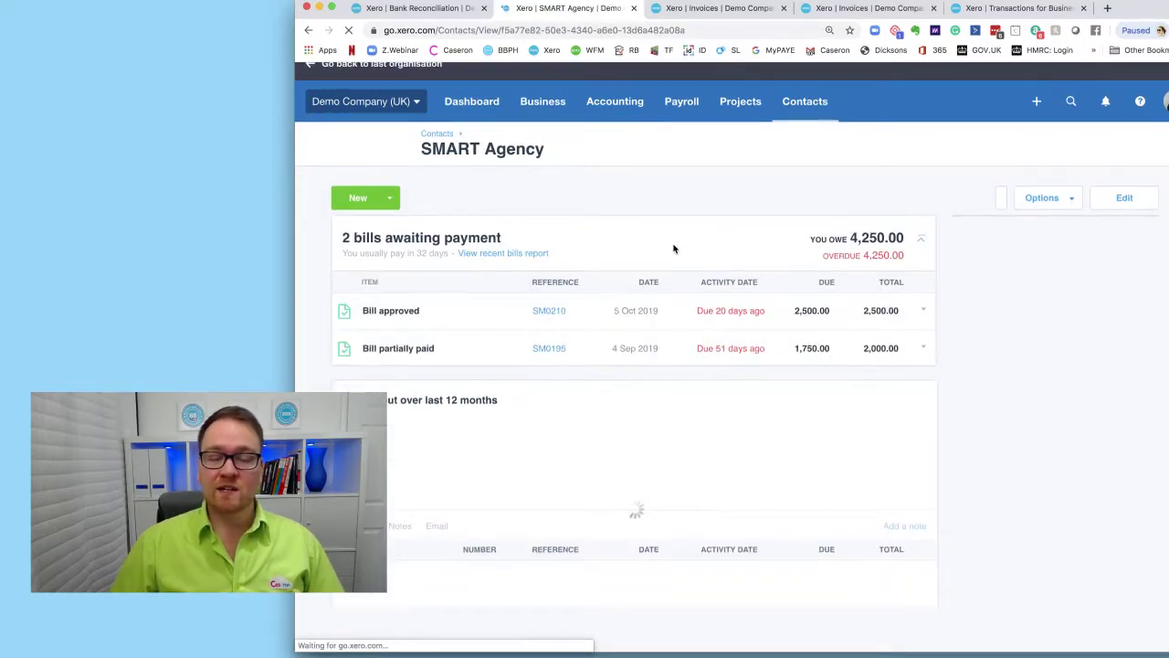
pyautogui.click(501, 257)
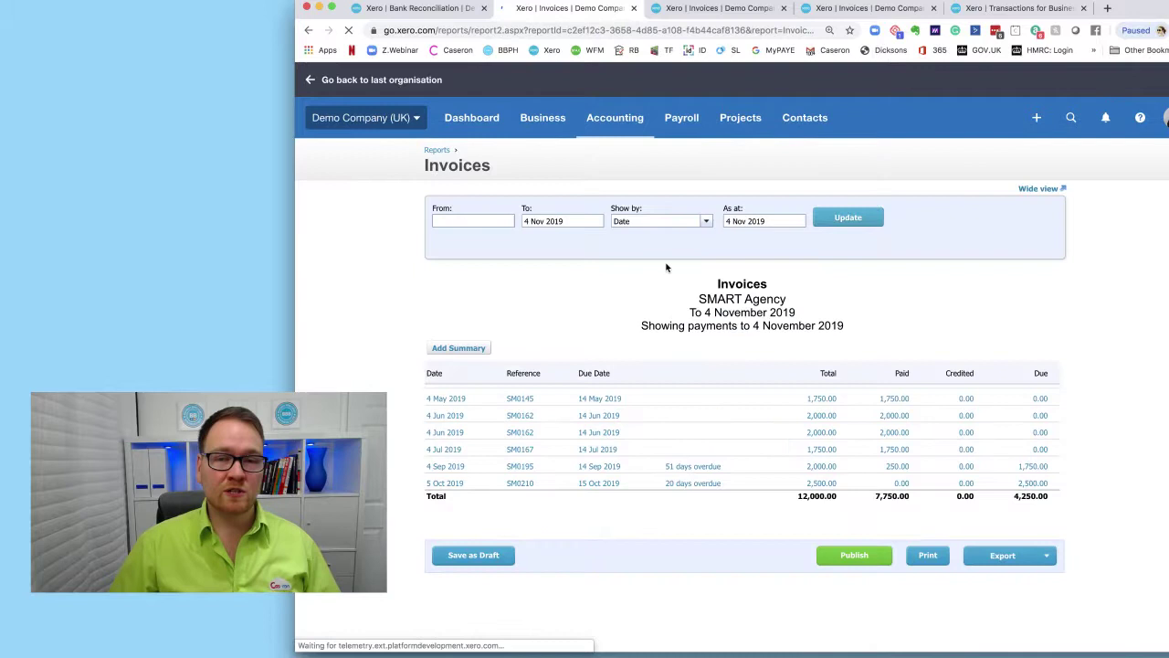
# Step: Close the two extra invoice report tabs and review the merged SMART Agency invoices report
pyautogui.click(783, 8)
pyautogui.click(783, 8)
pyautogui.scroll(-1, 700, 181)
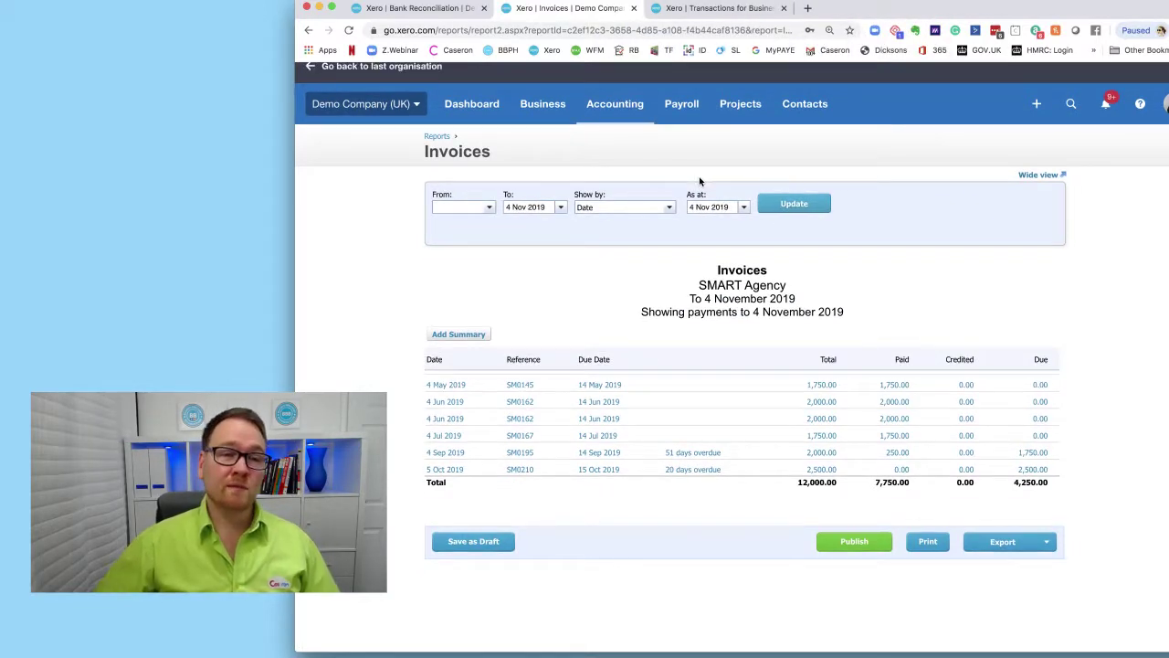
pyautogui.scroll(-1, 696, 185)
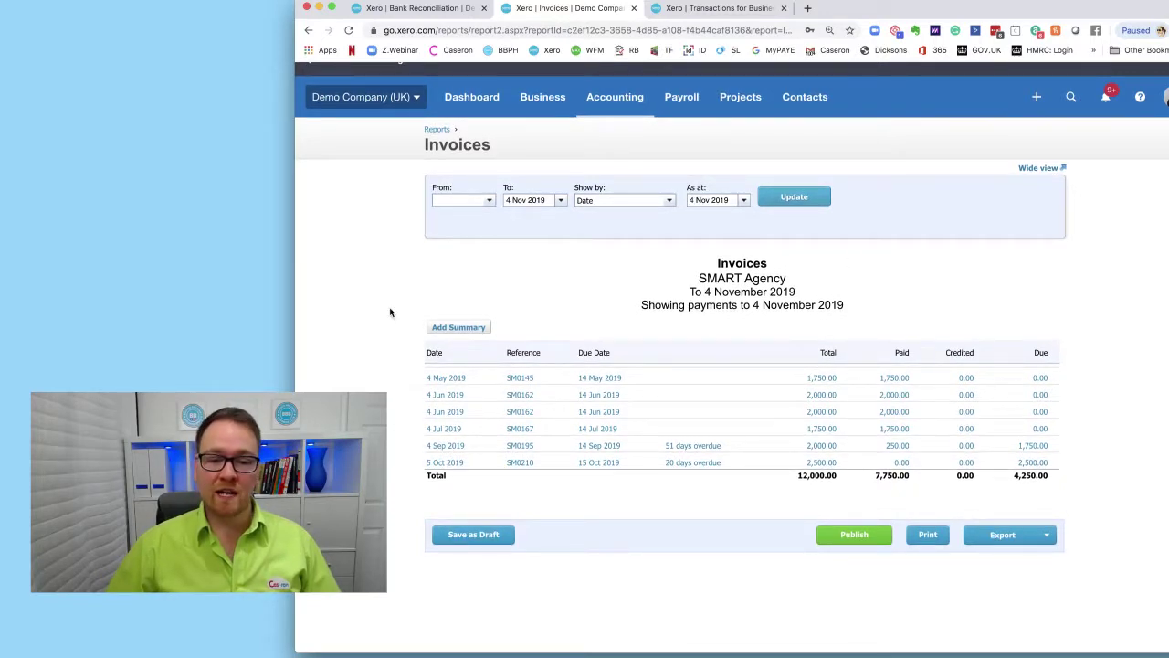
pyautogui.click(561, 200)
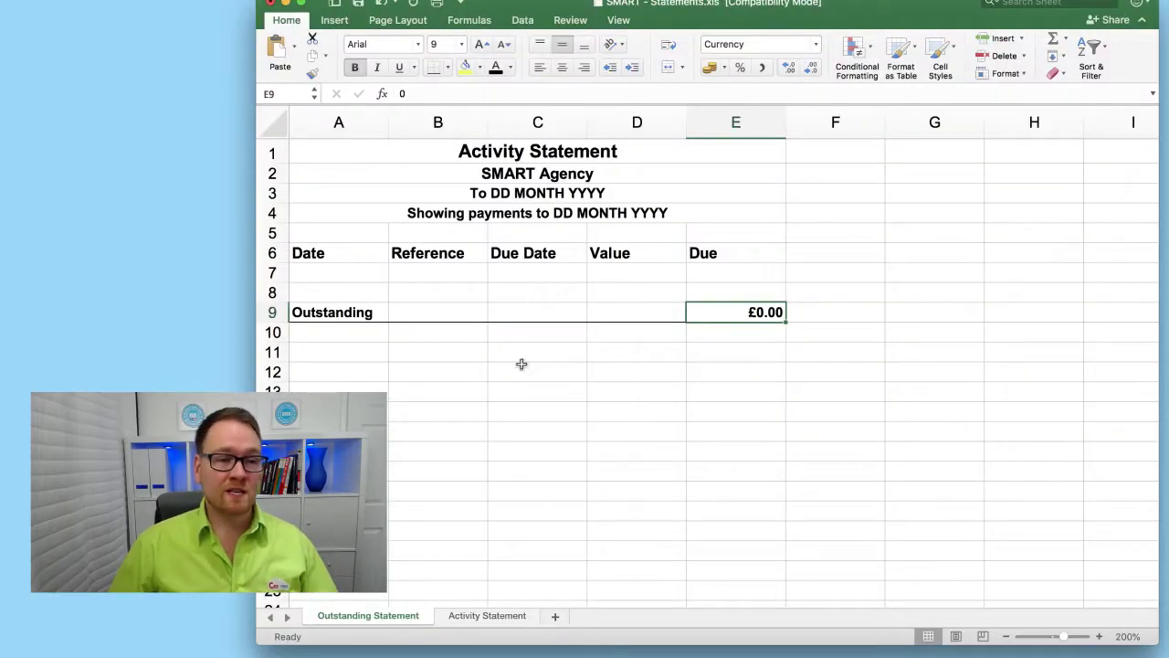
# Step: Switch to the SMART - Statements.xls workbook in Excel and colour the payment rows on the Activity Statement sheet red
pyautogui.click(542, 392)
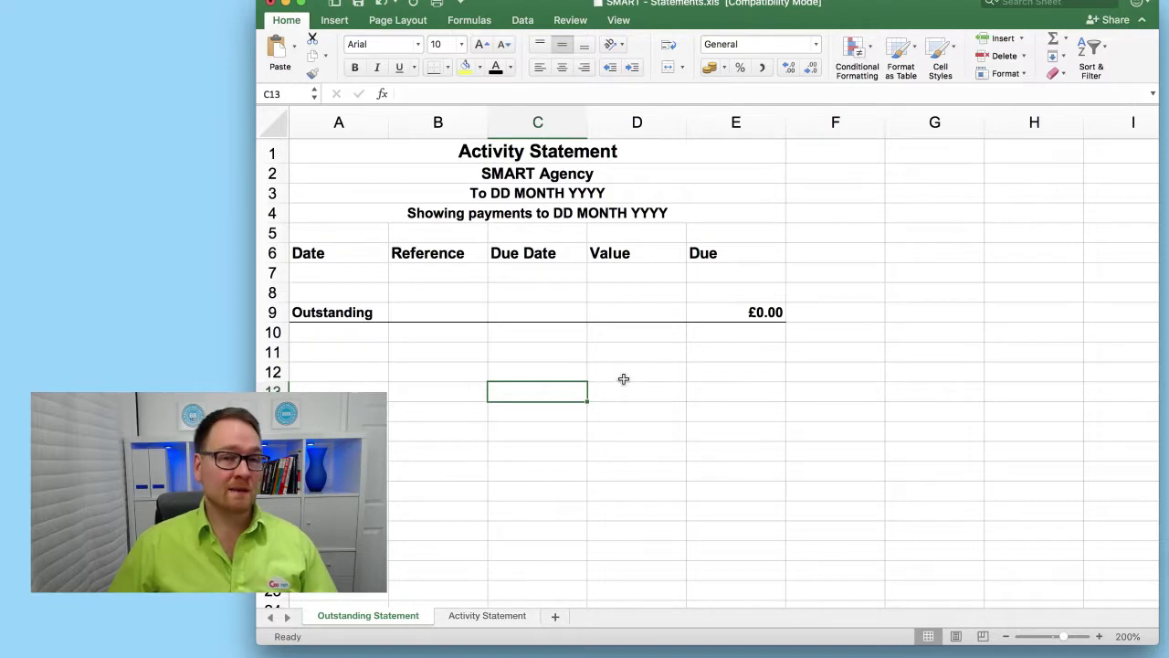
pyautogui.click(489, 618)
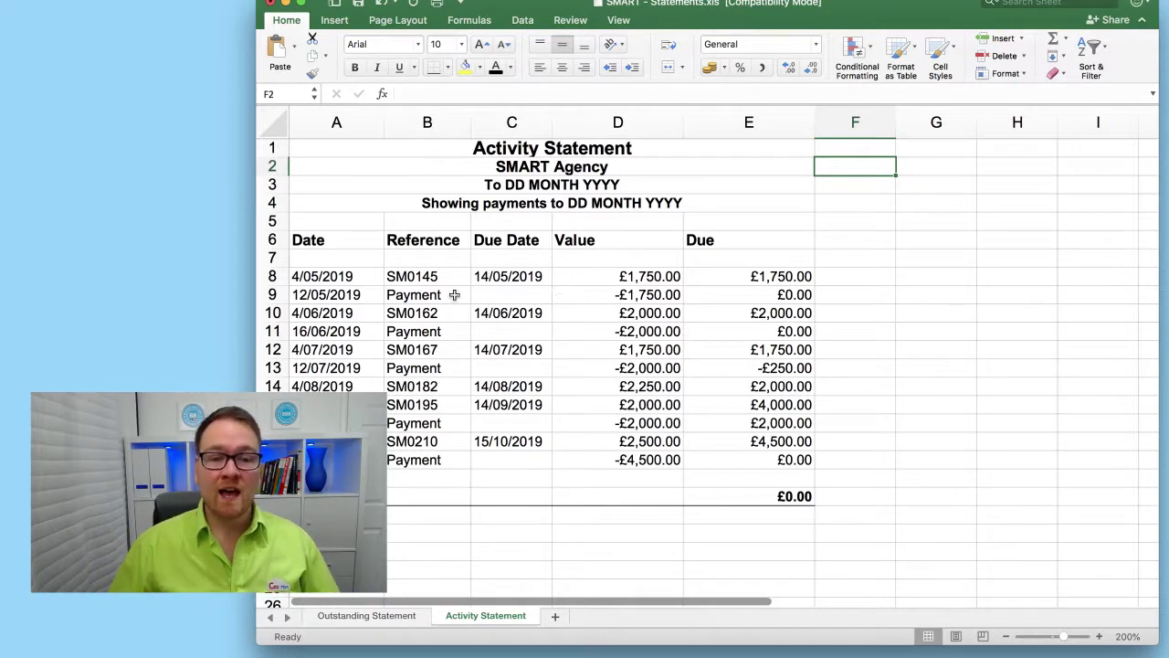
pyautogui.moveTo(321, 292); pyautogui.dragTo(740, 292)
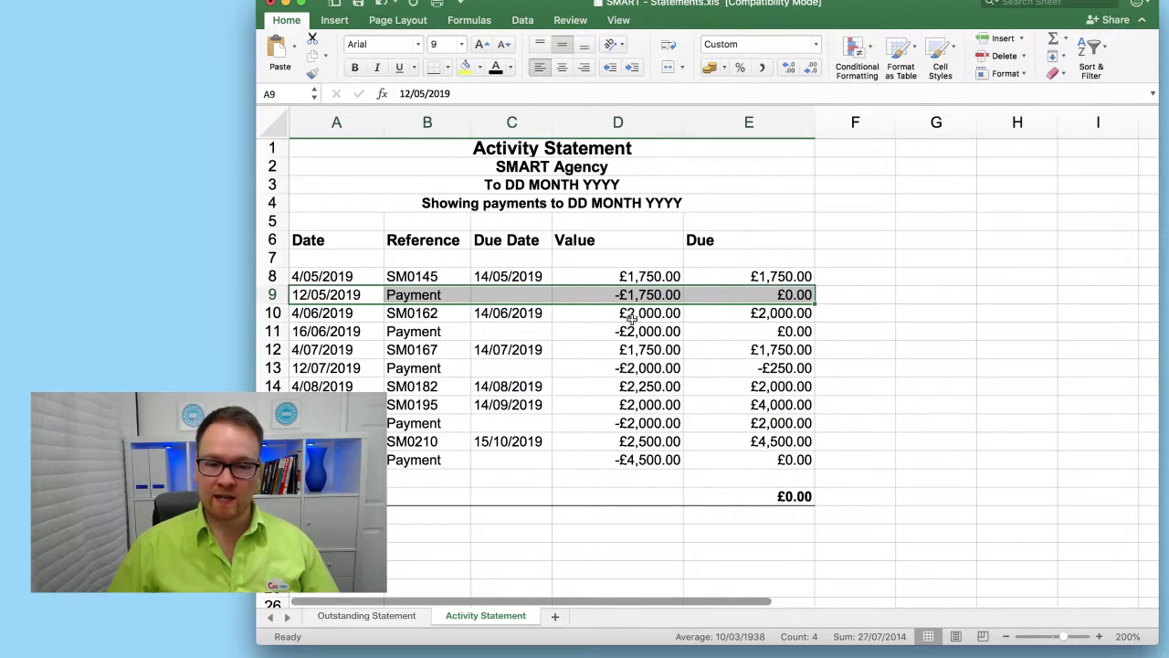
pyautogui.moveTo(326, 331); pyautogui.dragTo(735, 336)
pyautogui.moveTo(344, 368); pyautogui.dragTo(717, 368)
pyautogui.moveTo(326, 423); pyautogui.dragTo(704, 423)
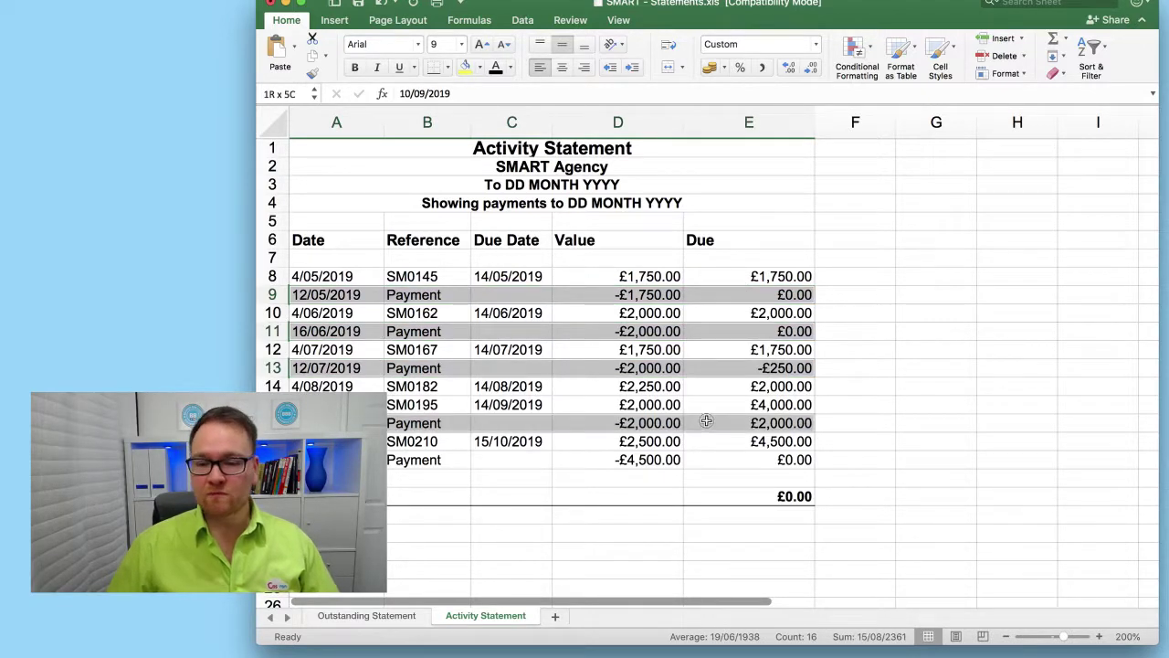
pyautogui.moveTo(759, 460); pyautogui.dragTo(338, 459)
pyautogui.click(508, 68)
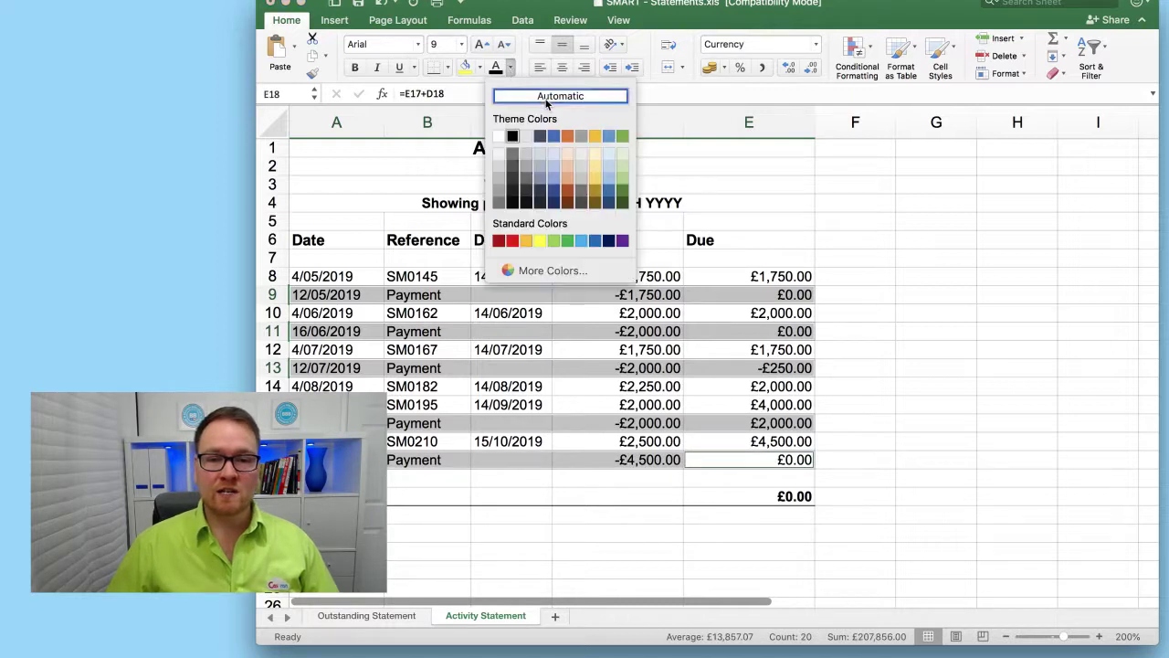
pyautogui.click(514, 240)
pyautogui.click(820, 222)
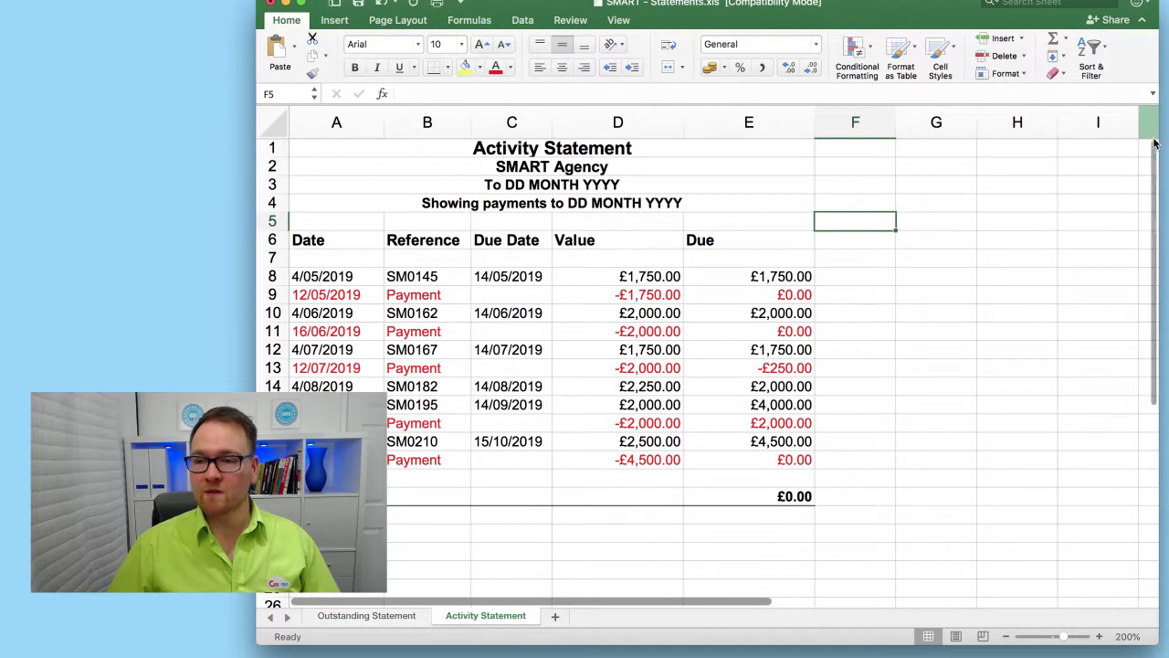
# Step: Review the transaction rows and the outstanding balance on the Activity Statement sheet
pyautogui.doubleClick(869, 9)
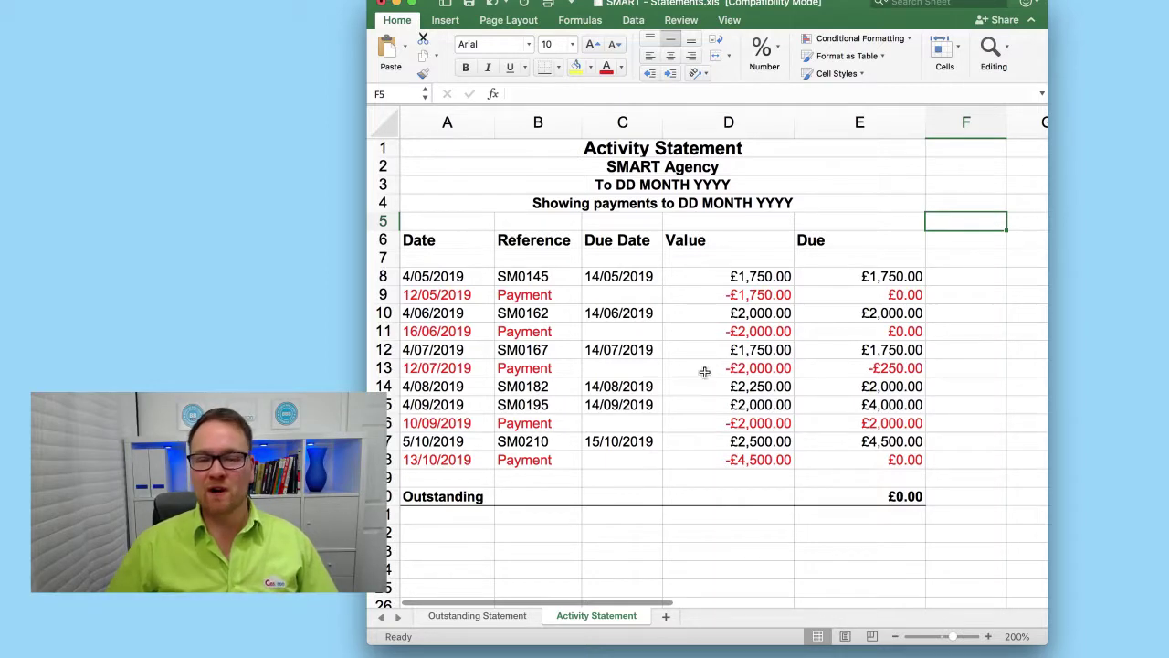
pyautogui.moveTo(455, 276); pyautogui.dragTo(877, 460)
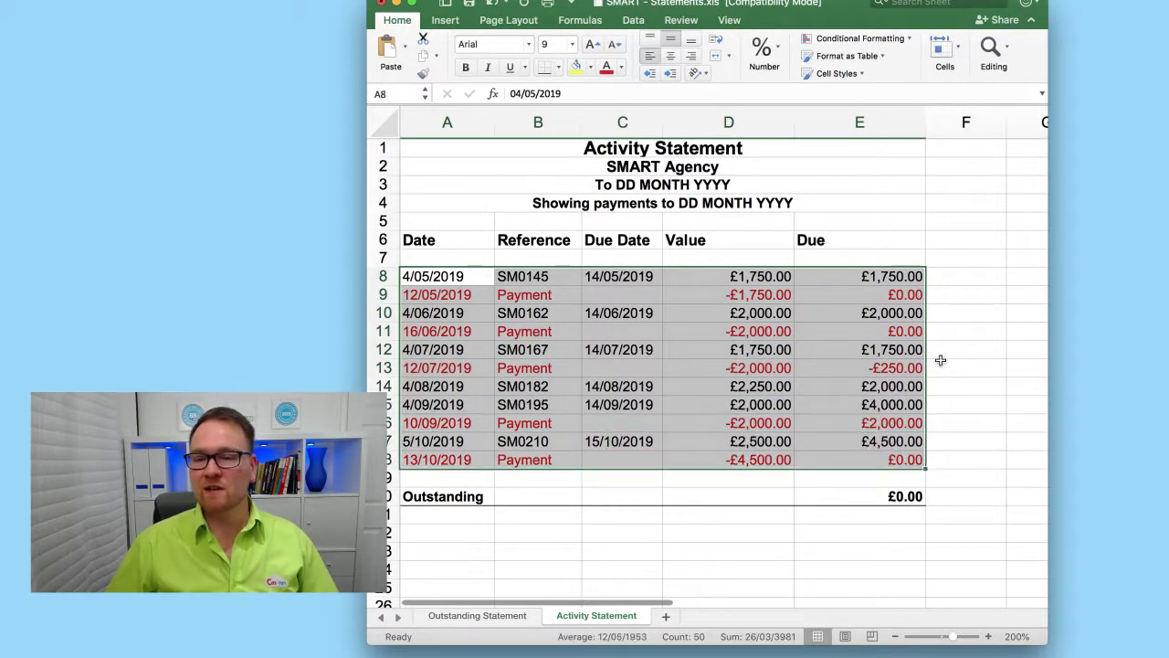
pyautogui.click(942, 312)
pyautogui.click(891, 495)
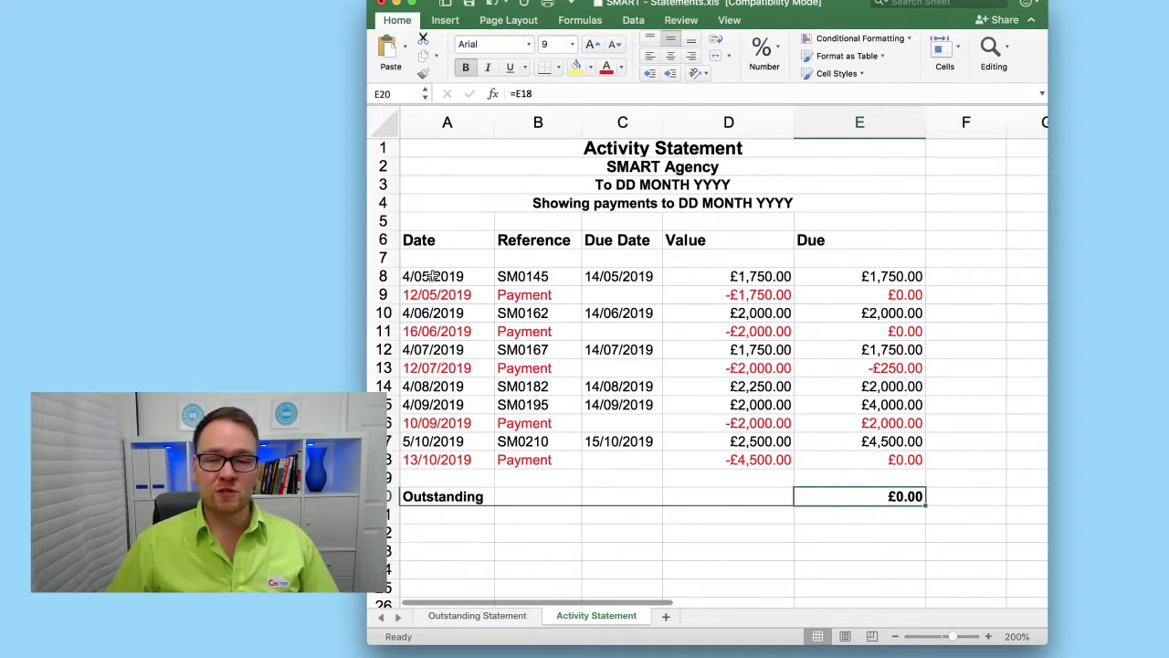
pyautogui.moveTo(434, 276); pyautogui.dragTo(877, 276)
# Step: Add filters to the statement table and exclude Payment from the Reference column so only invoices are listed
pyautogui.moveTo(450, 259); pyautogui.dragTo(912, 473)
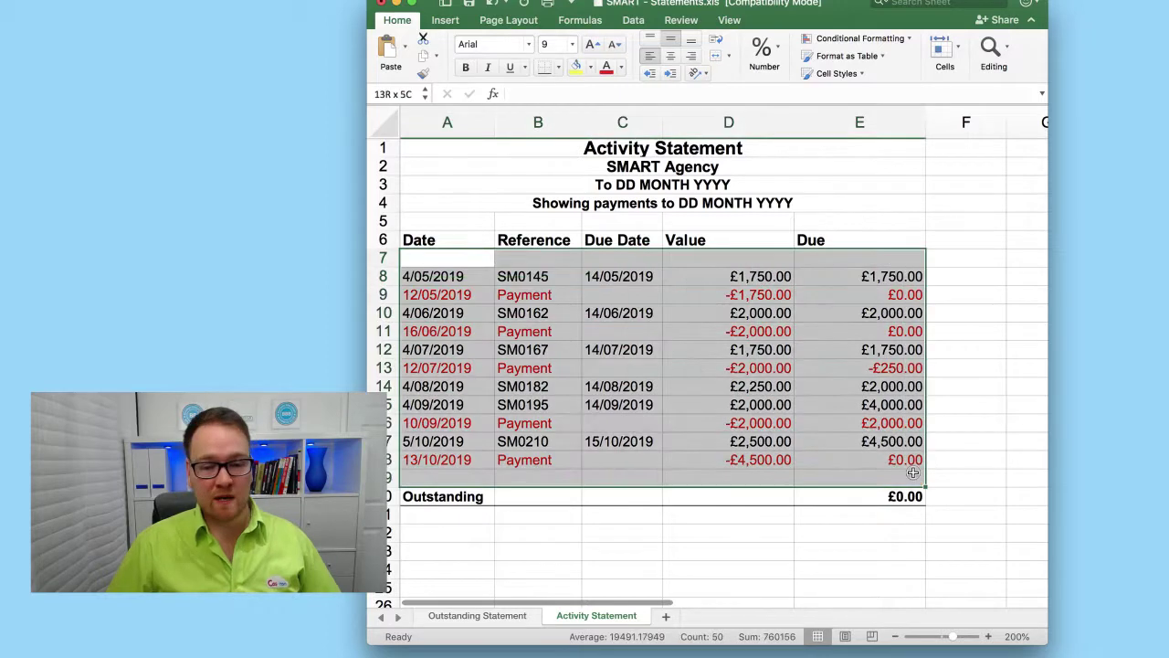
pyautogui.click(634, 22)
pyautogui.click(643, 53)
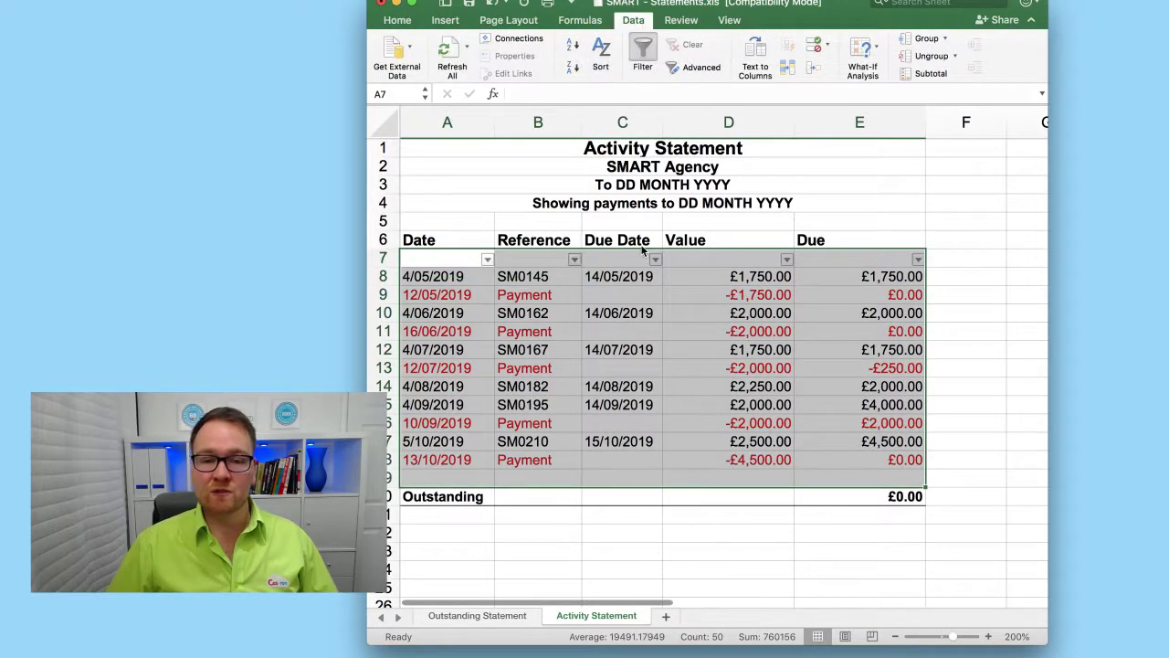
pyautogui.click(575, 261)
pyautogui.click(643, 336)
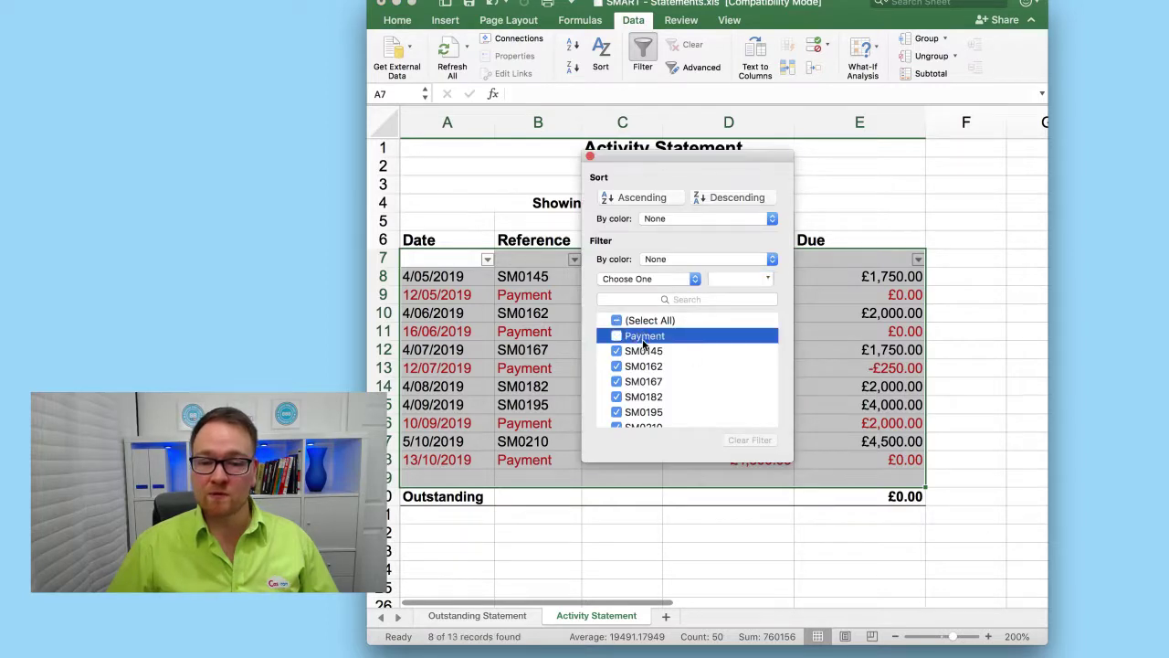
pyautogui.click(959, 239)
pyautogui.click(640, 423)
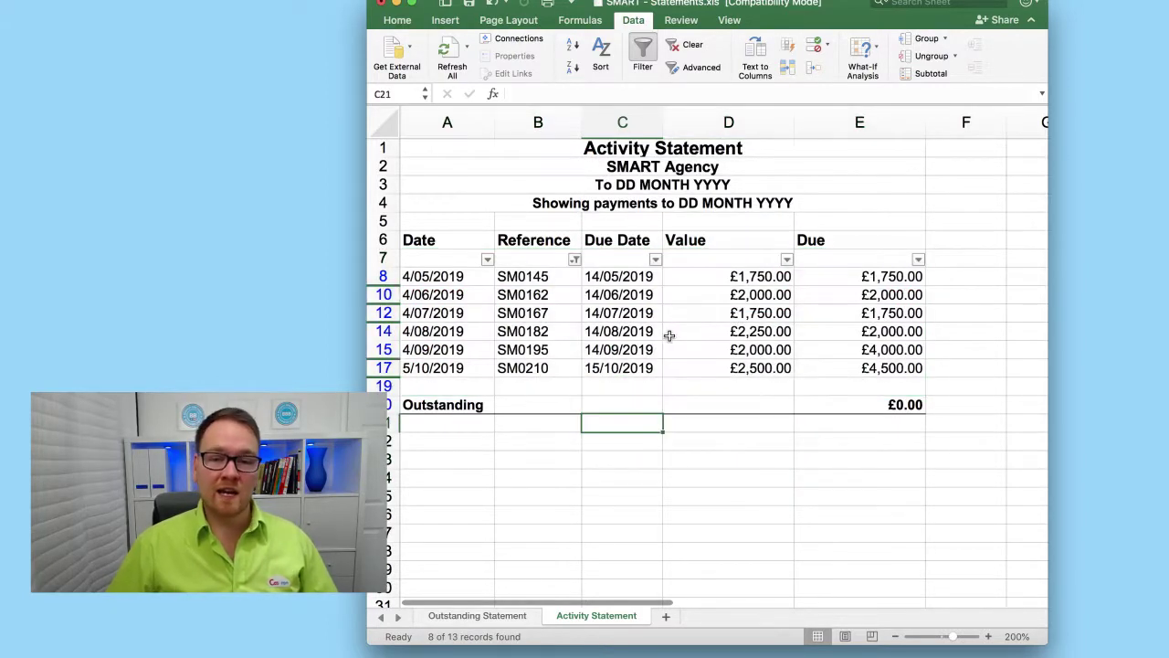
# Step: Check the filtered invoices' dates, due dates and the sum of their values
pyautogui.moveTo(465, 283); pyautogui.dragTo(453, 367)
pyautogui.moveTo(749, 277); pyautogui.dragTo(741, 367)
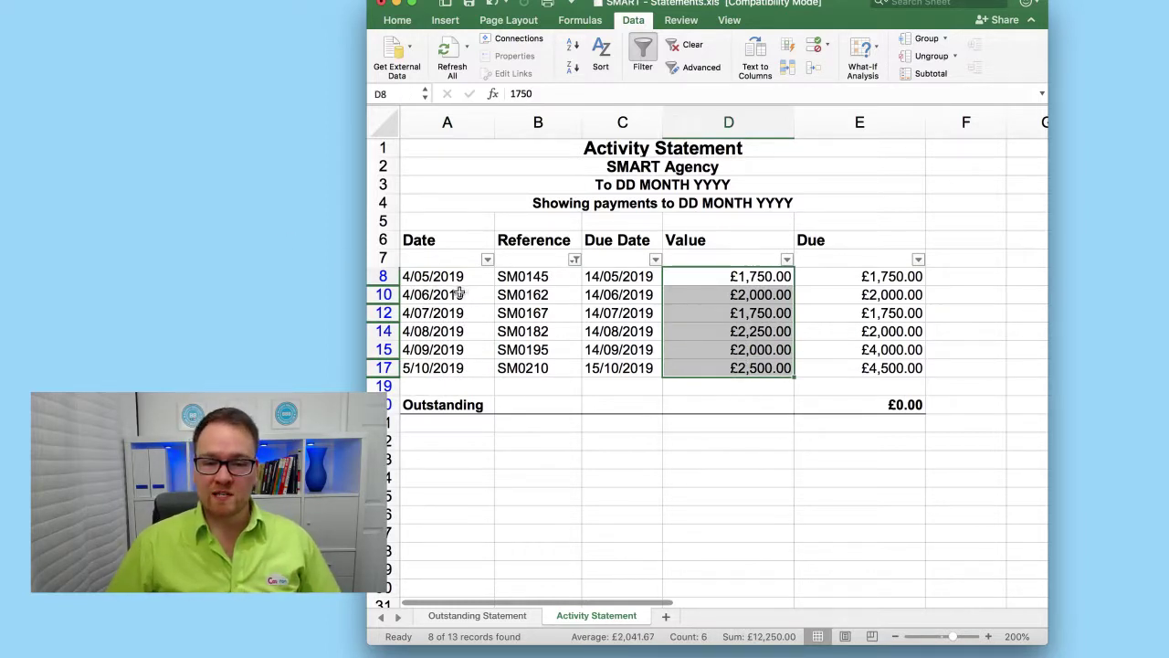
pyautogui.moveTo(457, 275); pyautogui.dragTo(457, 368)
pyautogui.moveTo(647, 279); pyautogui.dragTo(644, 363)
pyautogui.moveTo(717, 276); pyautogui.dragTo(723, 371)
# Step: Switch back to Xero and compare the invoice report's total and date range with the supplier statement
pyautogui.press('super+Tab')
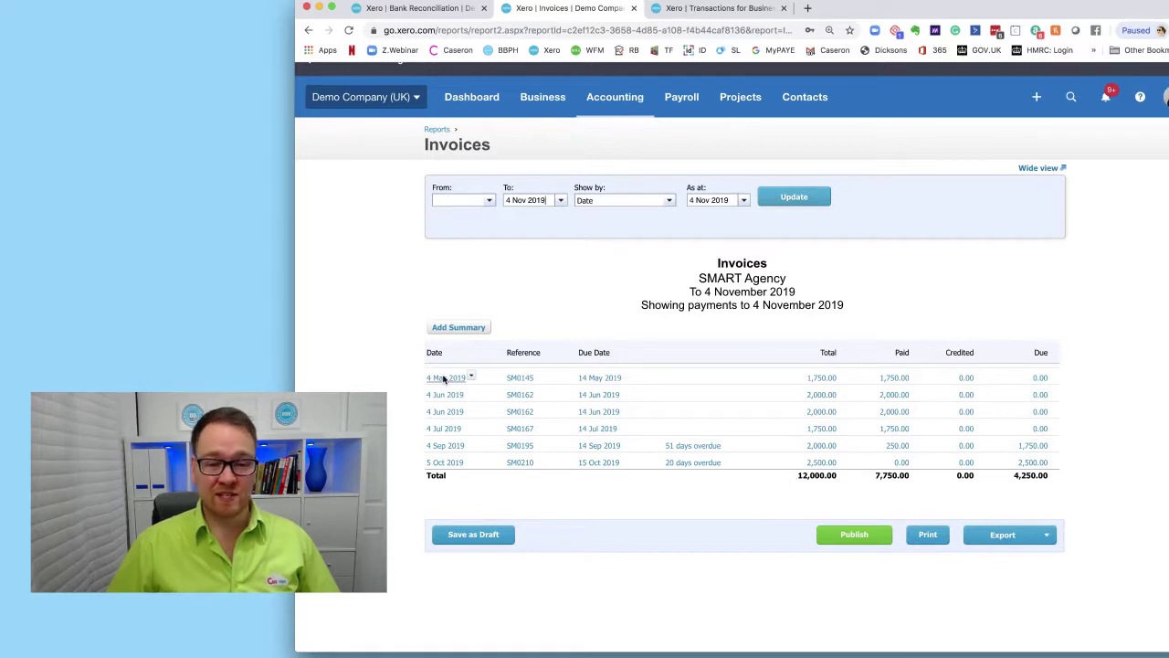
pyautogui.moveTo(790, 475); pyautogui.dragTo(834, 463)
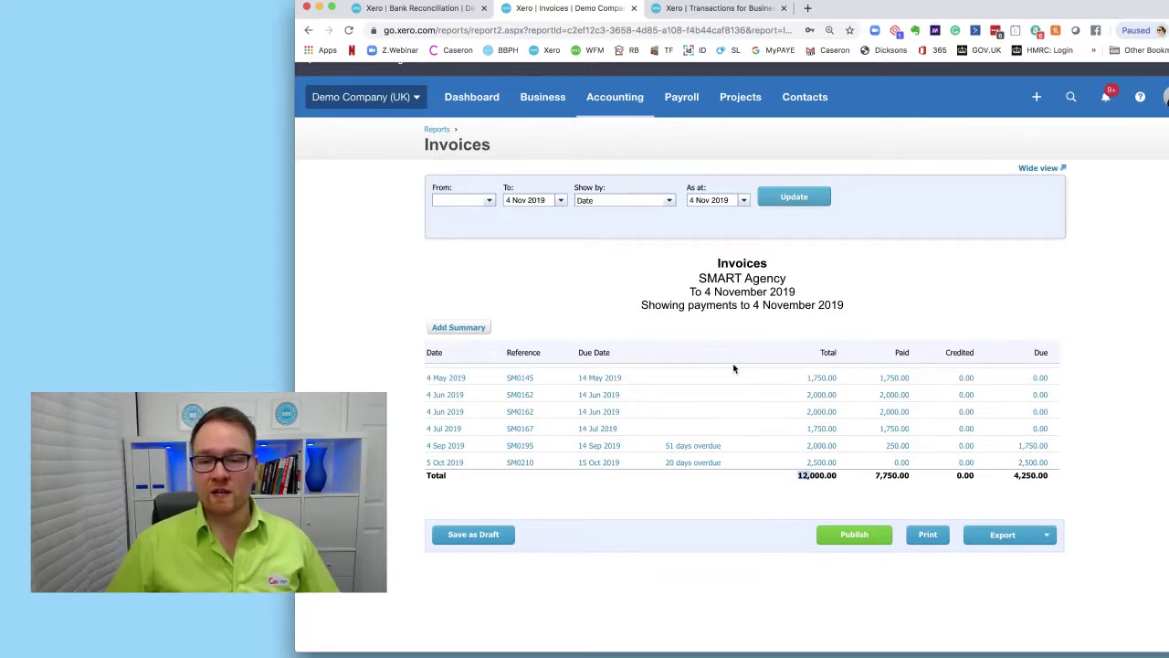
pyautogui.click(676, 355)
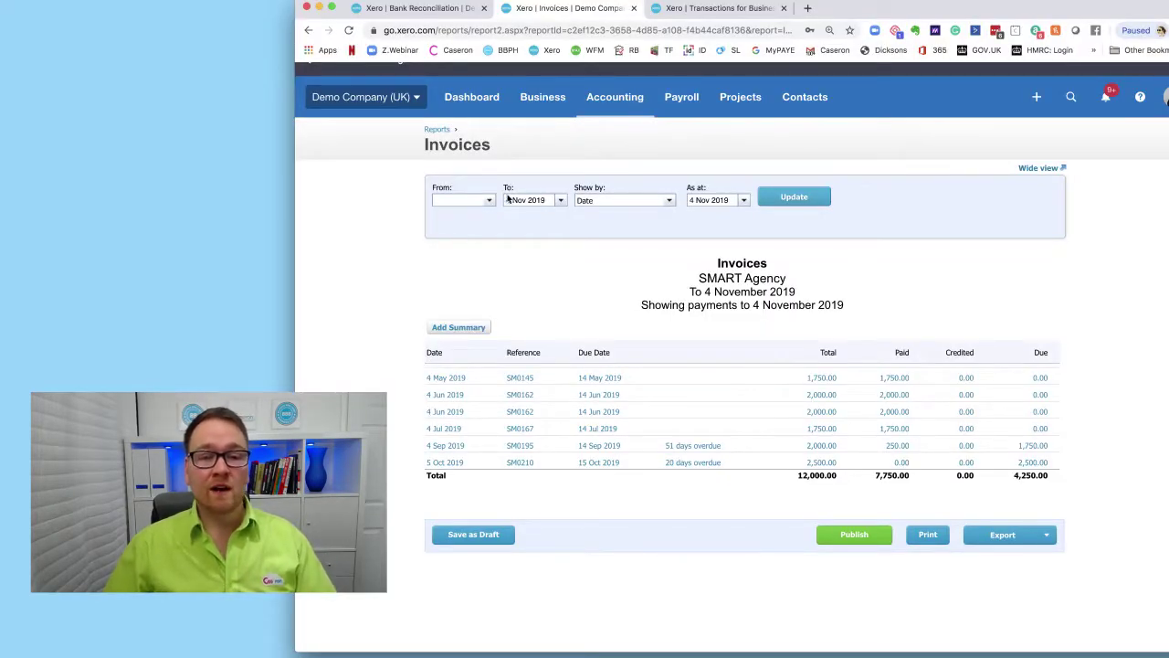
pyautogui.click(490, 201)
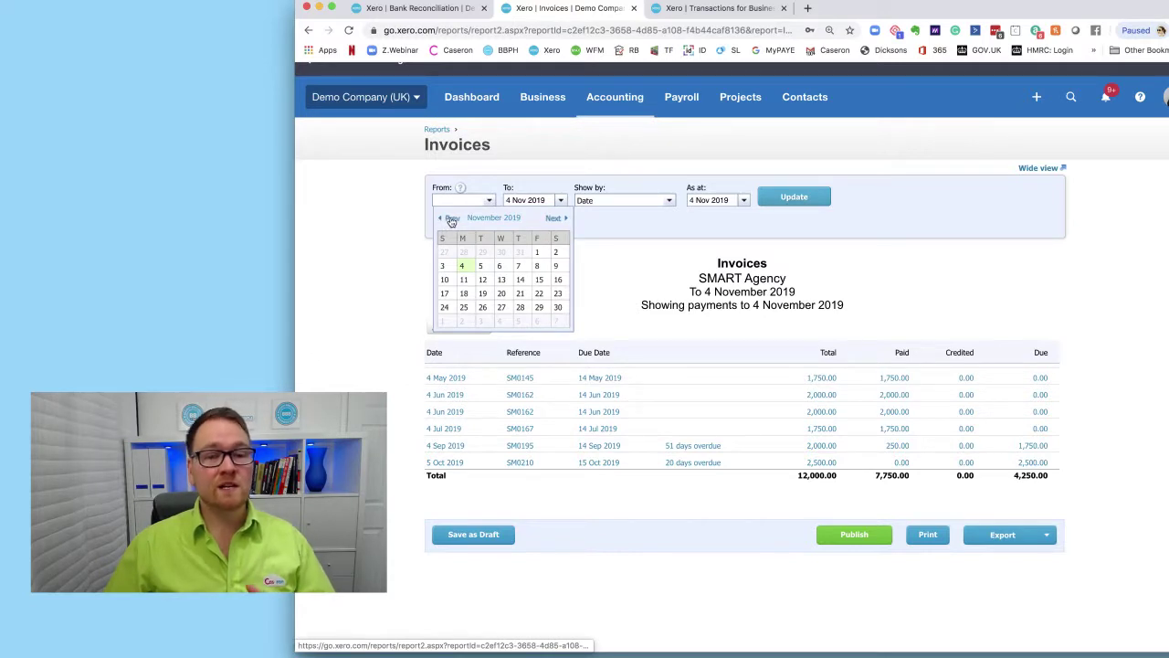
pyautogui.click(694, 249)
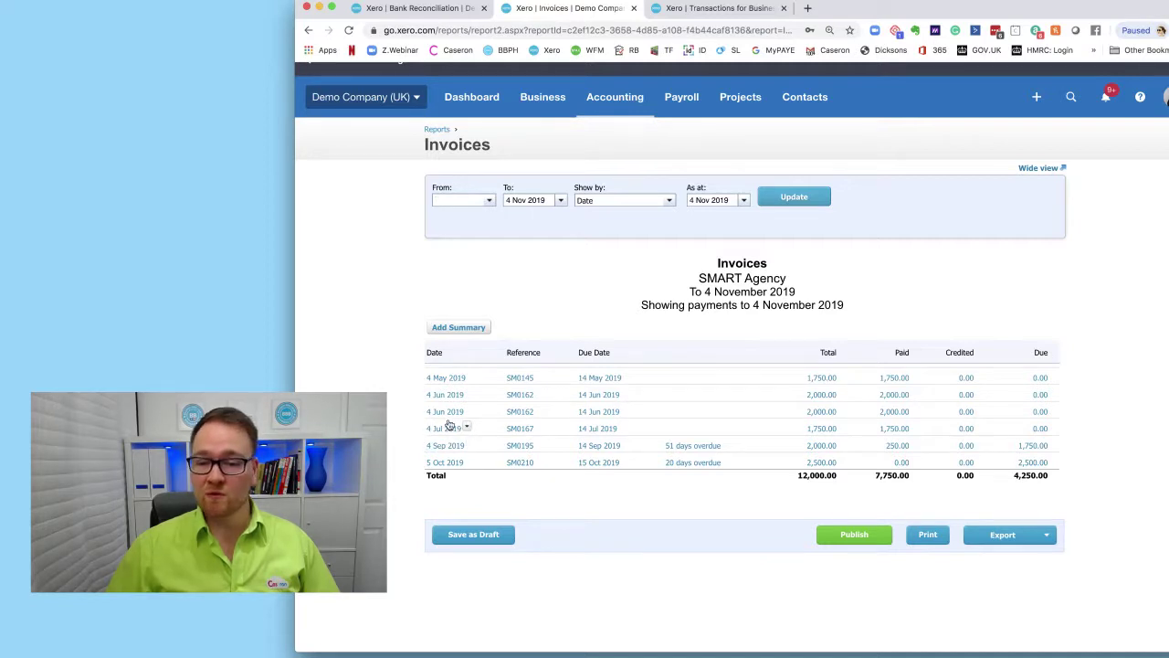
# Step: Open both SM0162 bills dated 4 Jun 2019 from the invoices report in new browser tabs
pyautogui.rightClick(527, 412)
pyautogui.press('Return')
pyautogui.rightClick(527, 397)
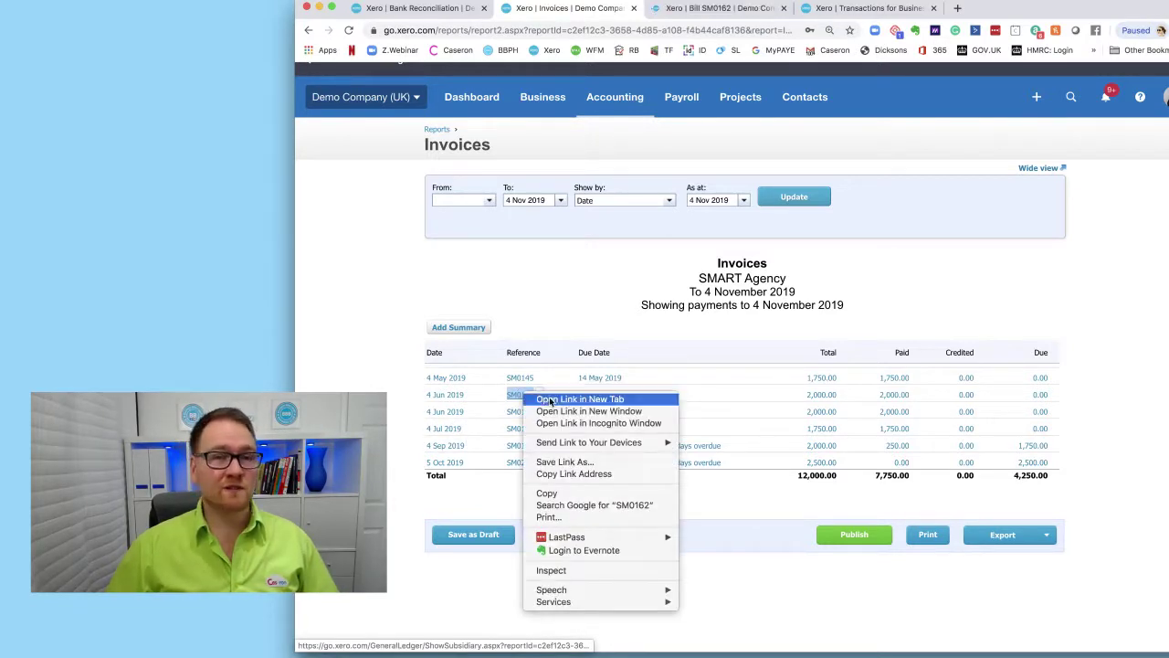
pyautogui.click(544, 404)
# Step: Compare the two SM0162 bills' details and payment dates
pyautogui.click(710, 9)
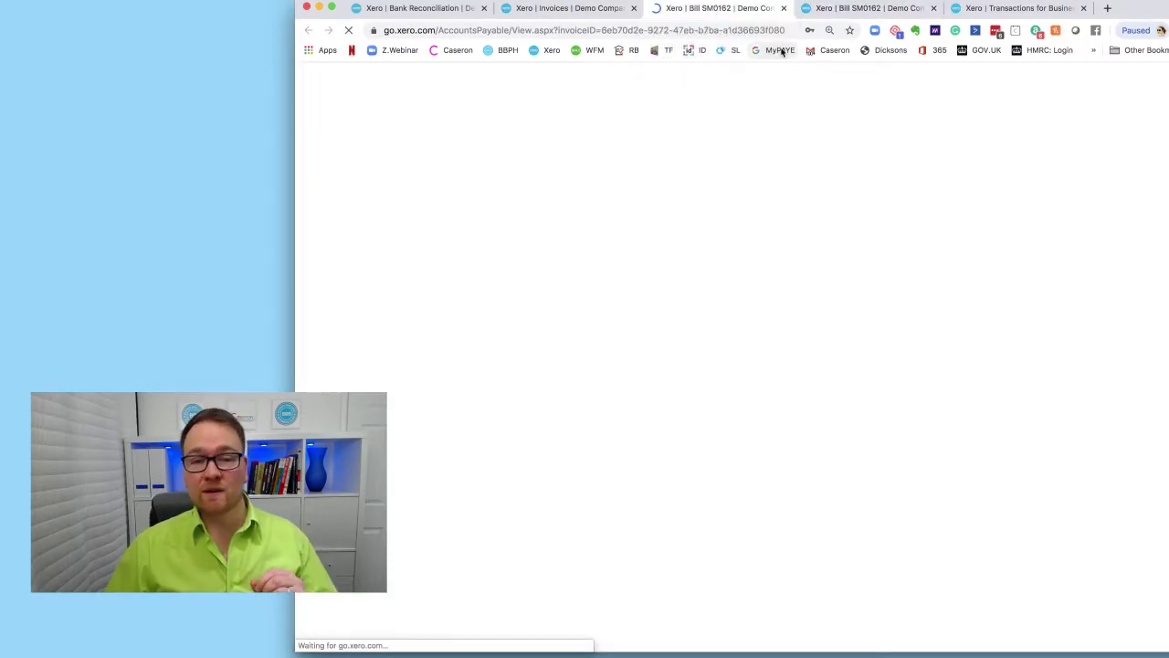
pyautogui.click(855, 11)
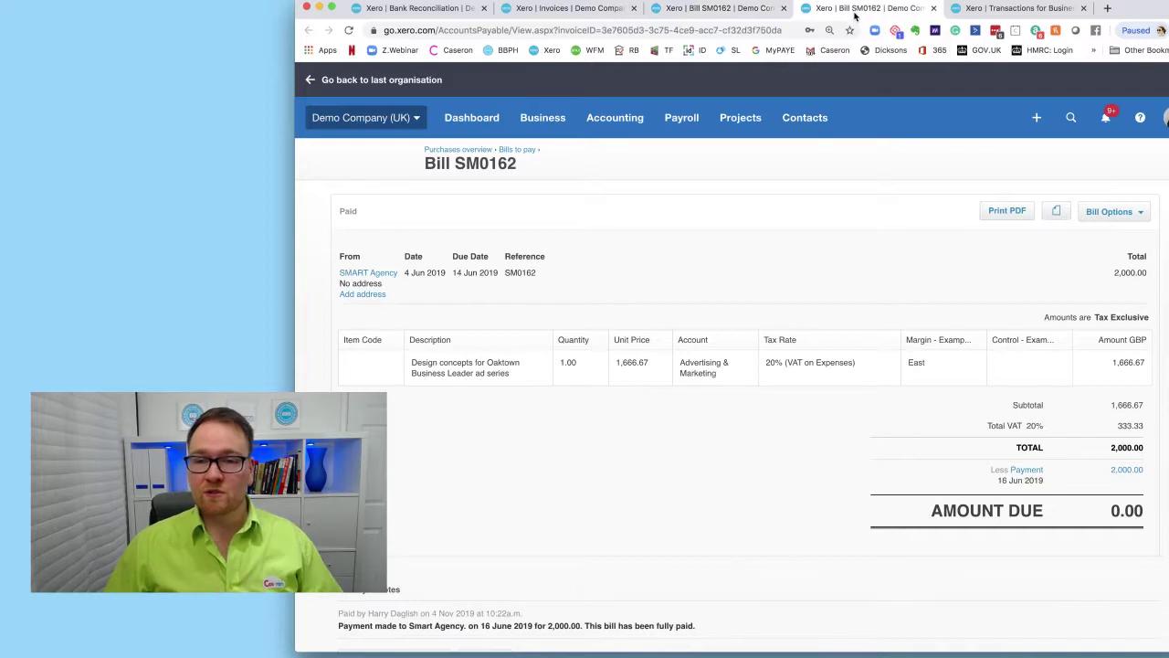
pyautogui.click(734, 10)
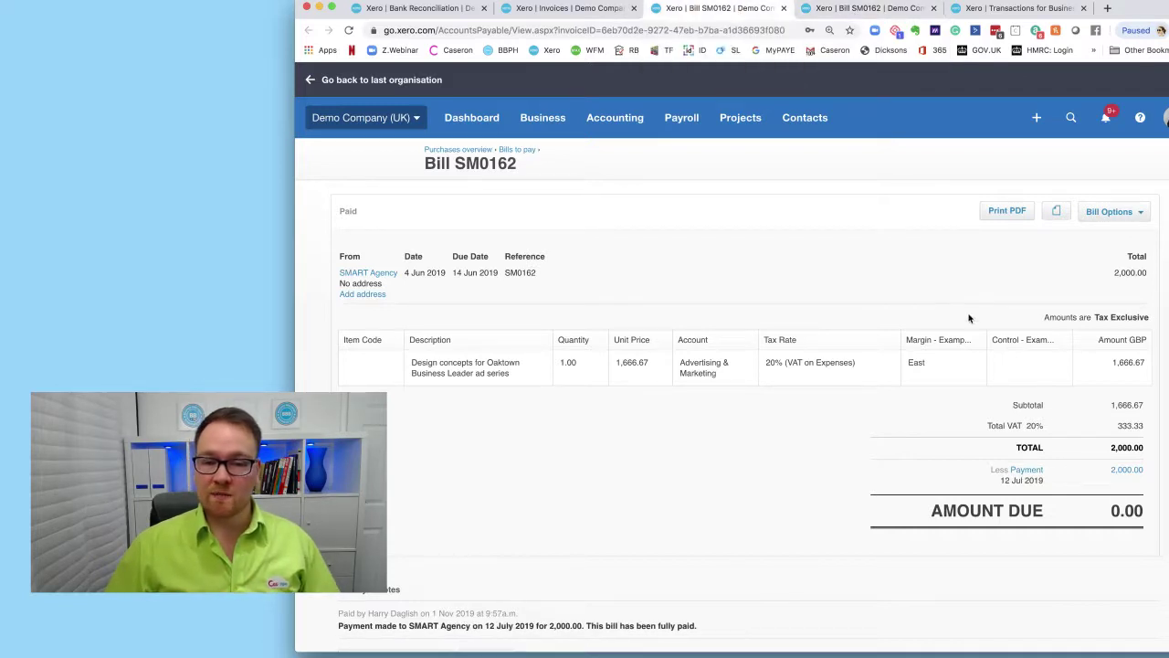
pyautogui.click(863, 9)
pyautogui.click(729, 9)
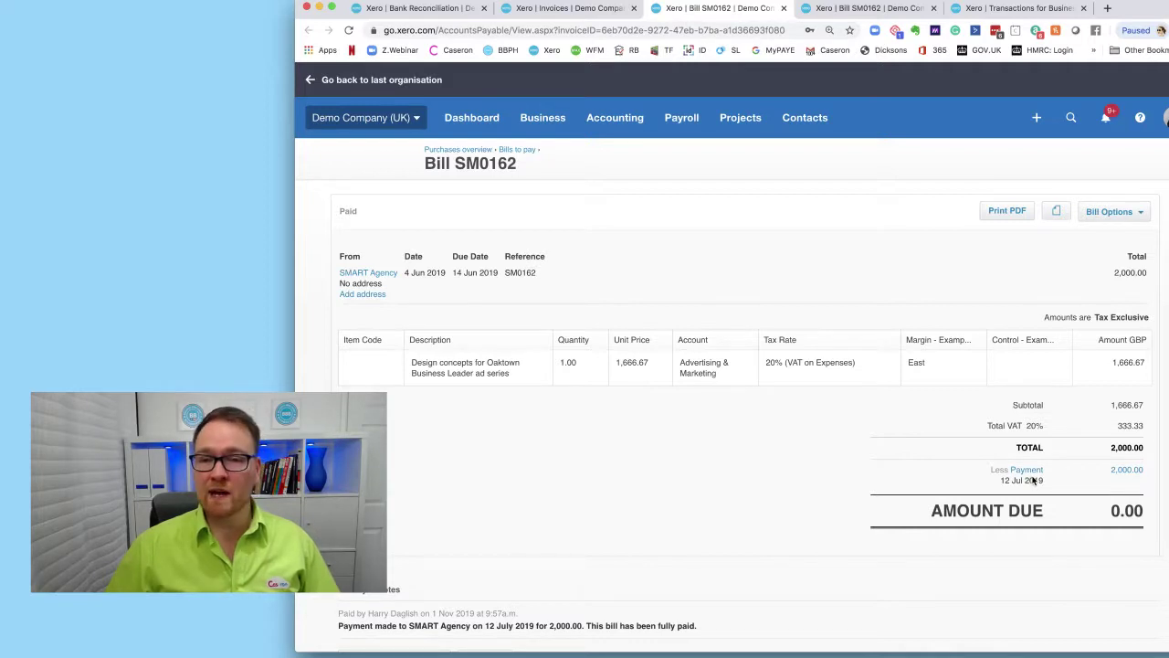
pyautogui.click(850, 14)
pyautogui.click(722, 7)
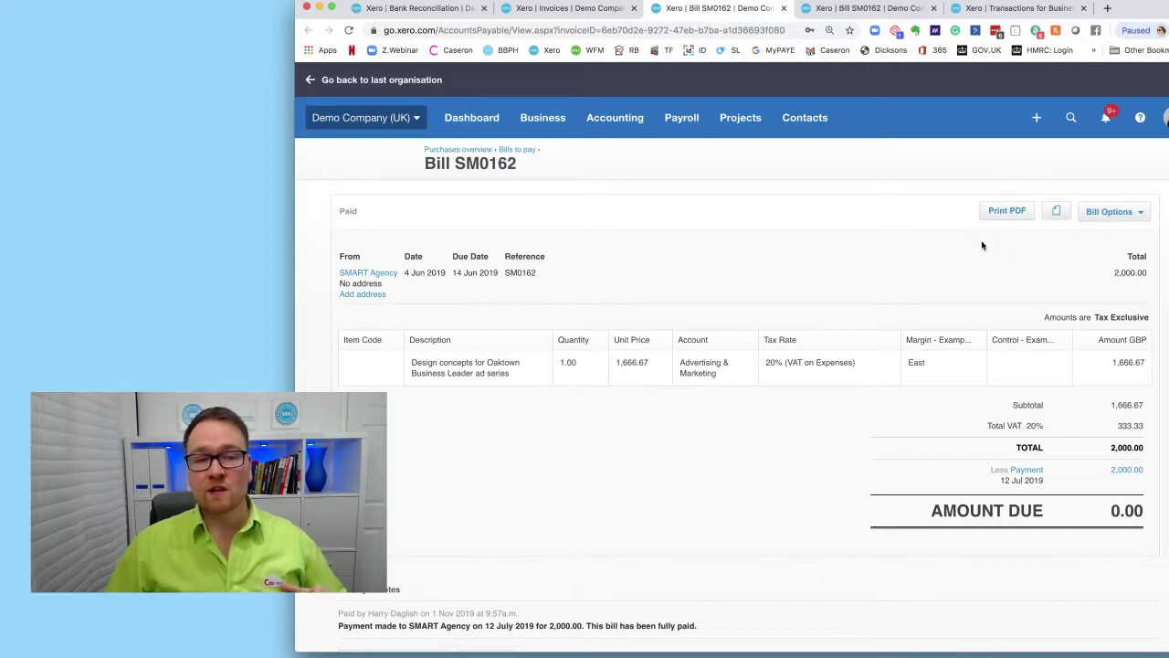
# Step: Remove the reconciled 12 Jul 2019 payment from the first SM0162 bill
pyautogui.click(1027, 471)
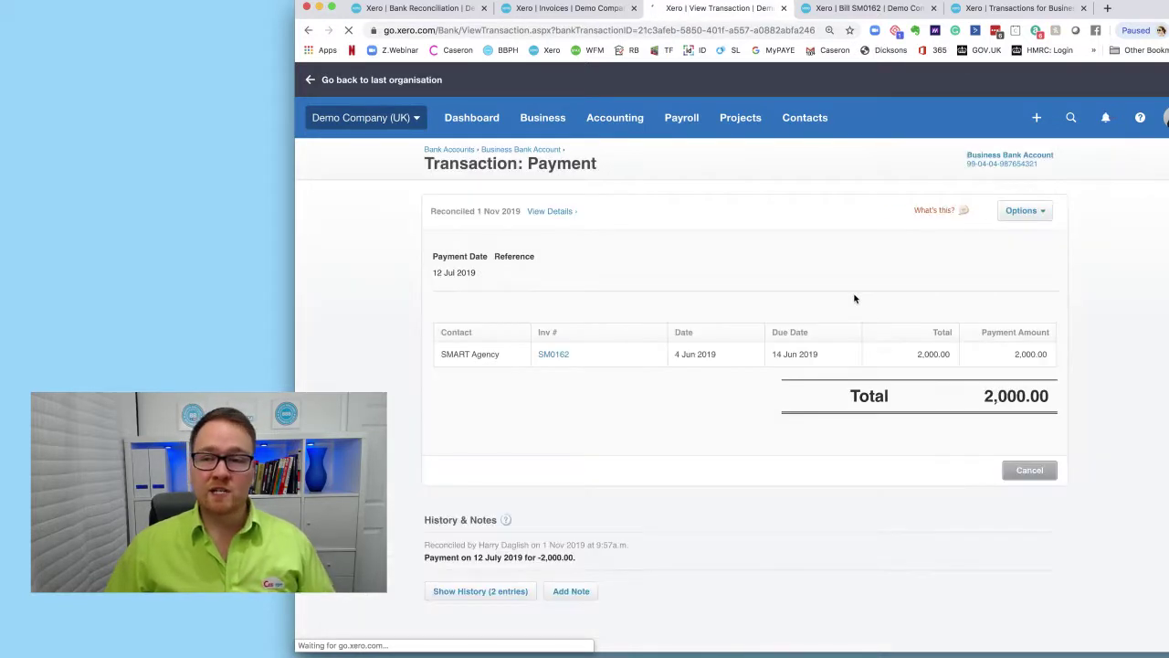
pyautogui.click(1028, 213)
pyautogui.click(1034, 320)
# Step: Remove the reconciled 16 Jun 2019 payment from the other SM0162 bill and close both bill tabs
pyautogui.click(838, 9)
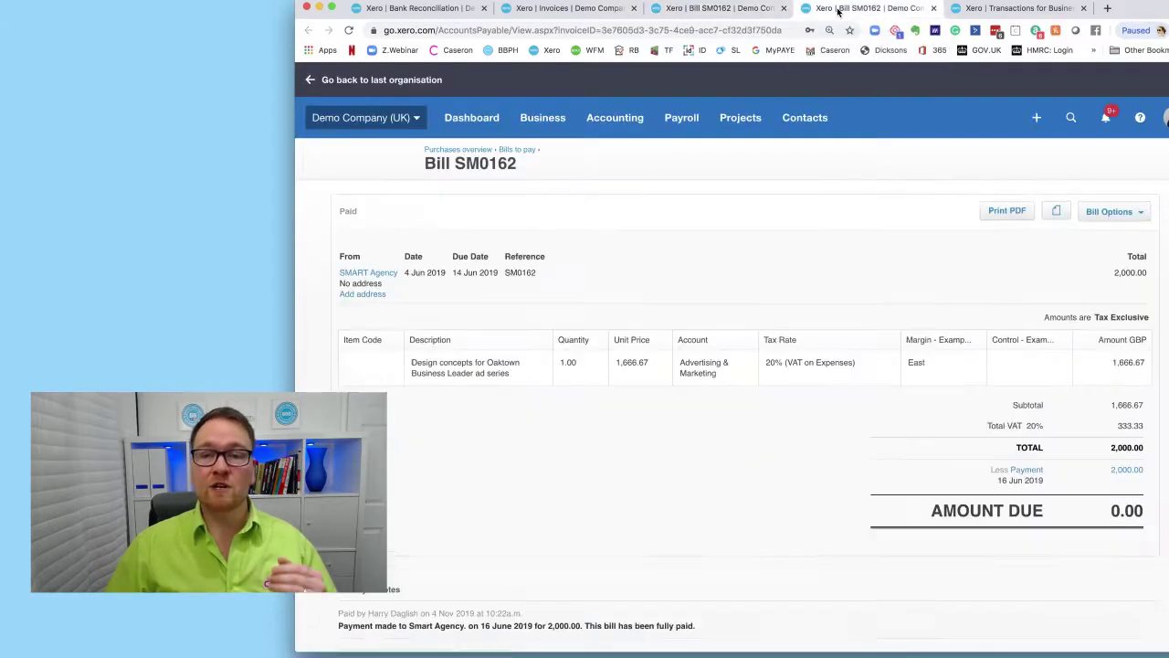
pyautogui.click(1027, 470)
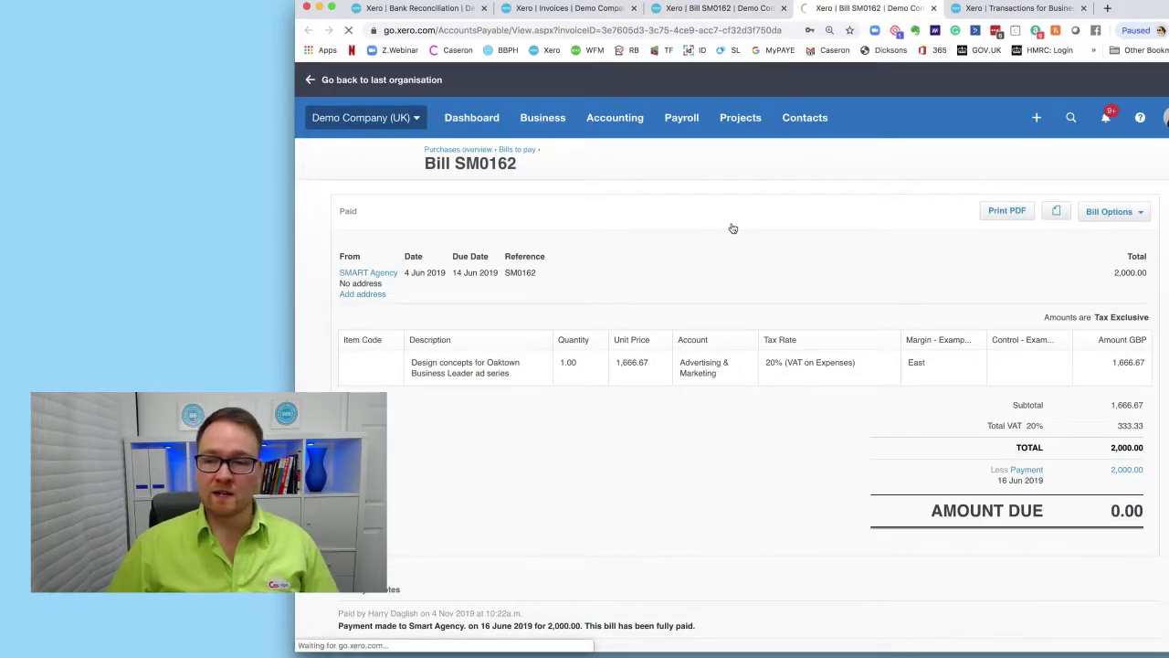
pyautogui.click(1022, 212)
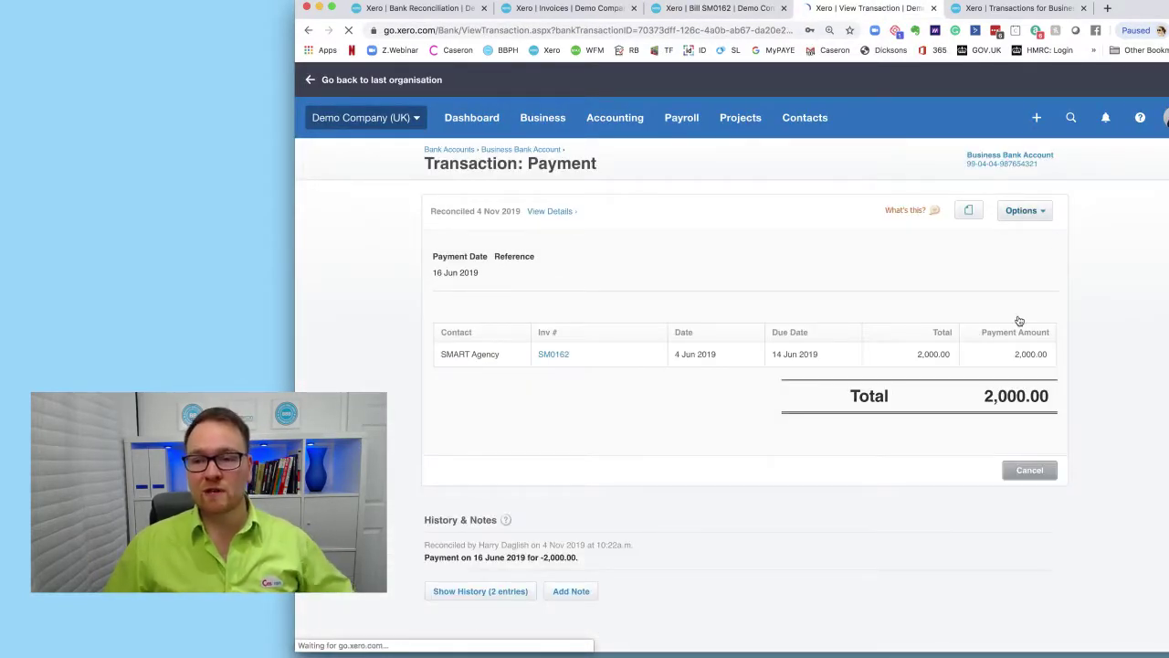
pyautogui.click(1014, 319)
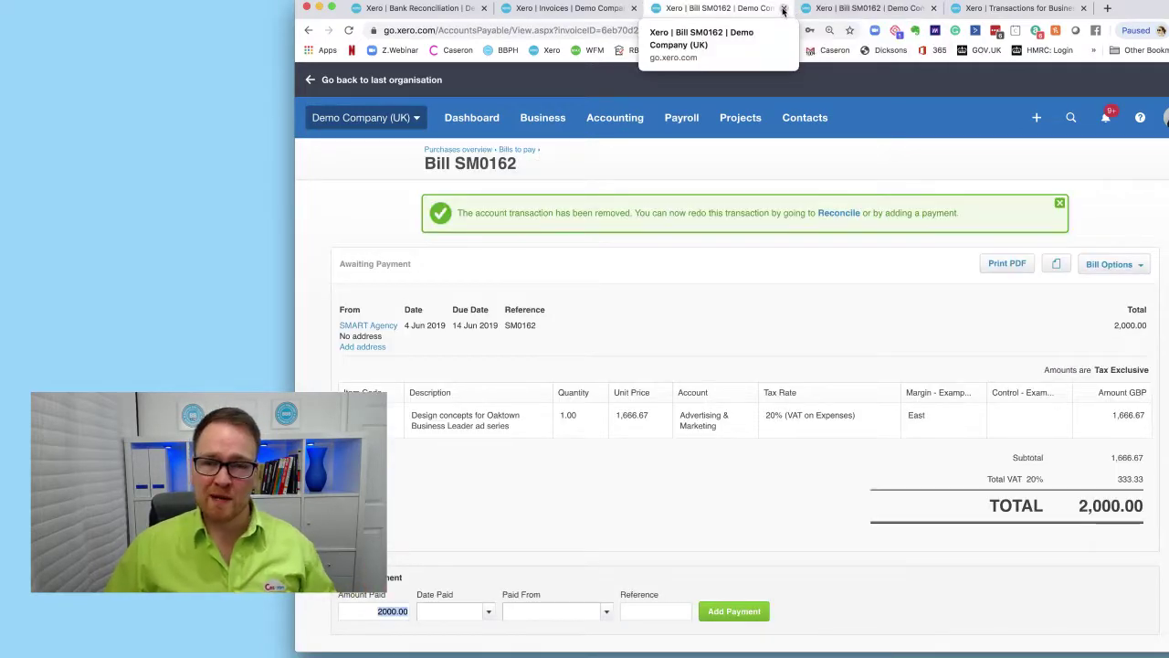
pyautogui.click(783, 9)
pyautogui.click(783, 8)
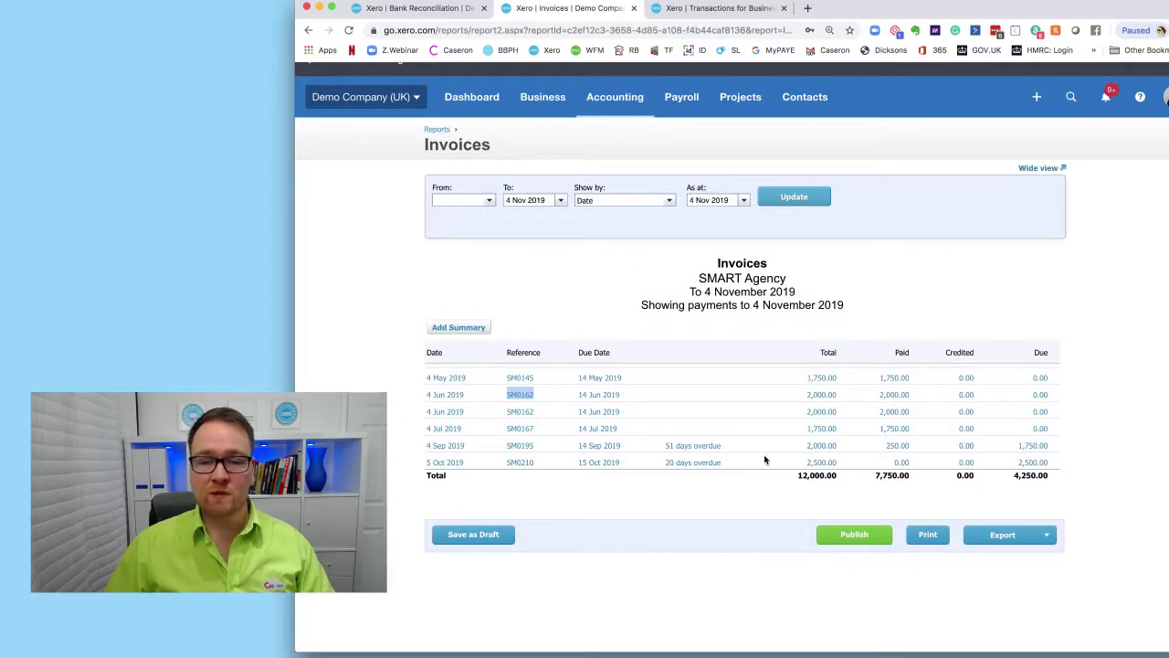
# Step: Open bills SM0145, SM0167, SM0195 and SM0210 from the invoices report in new browser tabs
pyautogui.rightClick(517, 378)
pyautogui.rightClick(518, 377)
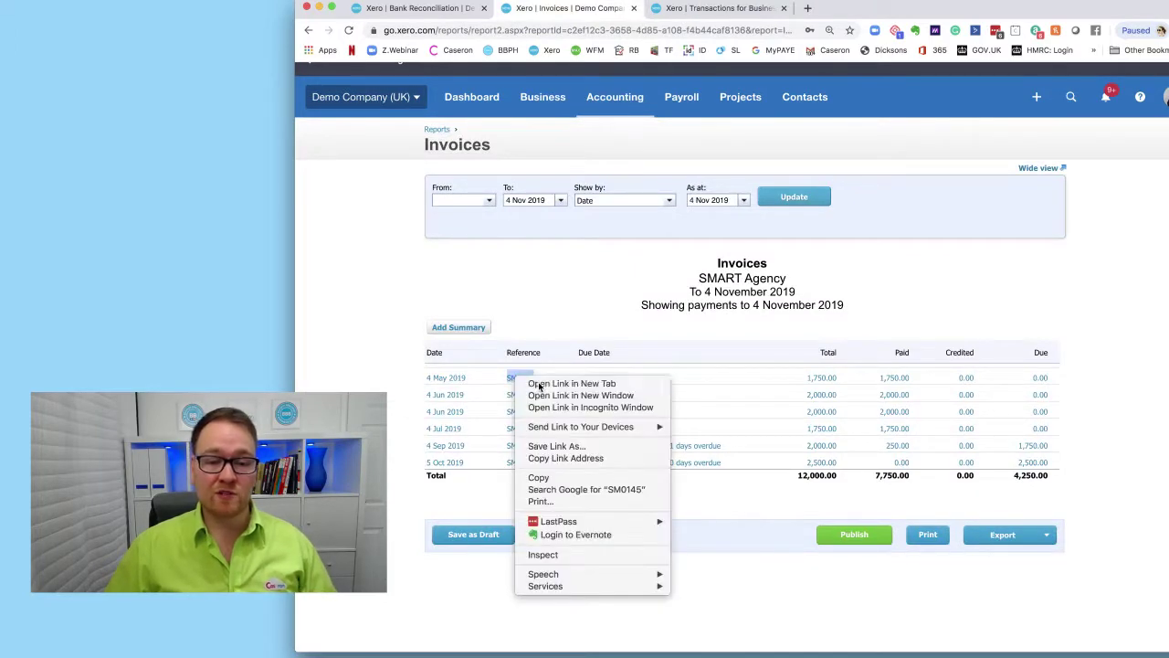
pyautogui.click(537, 383)
pyautogui.rightClick(528, 428)
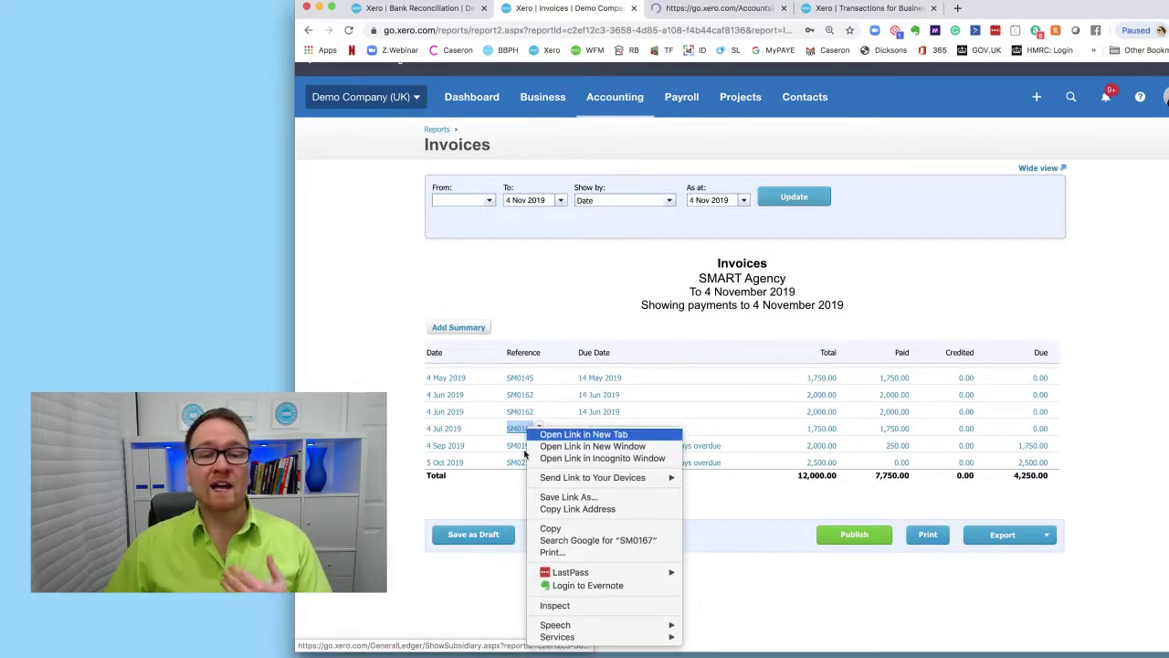
pyautogui.click(575, 433)
pyautogui.rightClick(525, 446)
pyautogui.click(575, 436)
pyautogui.rightClick(533, 462)
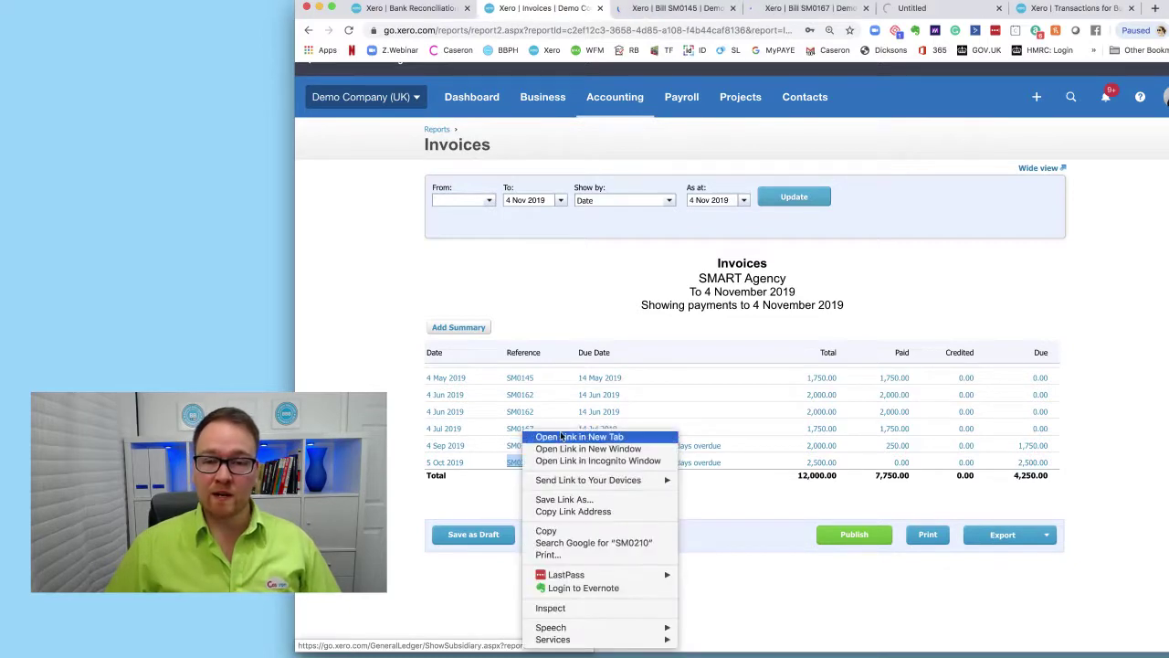
pyautogui.click(575, 437)
# Step: Remove the reconciled 12 May 2019 payment from bill SM0145
pyautogui.click(621, 9)
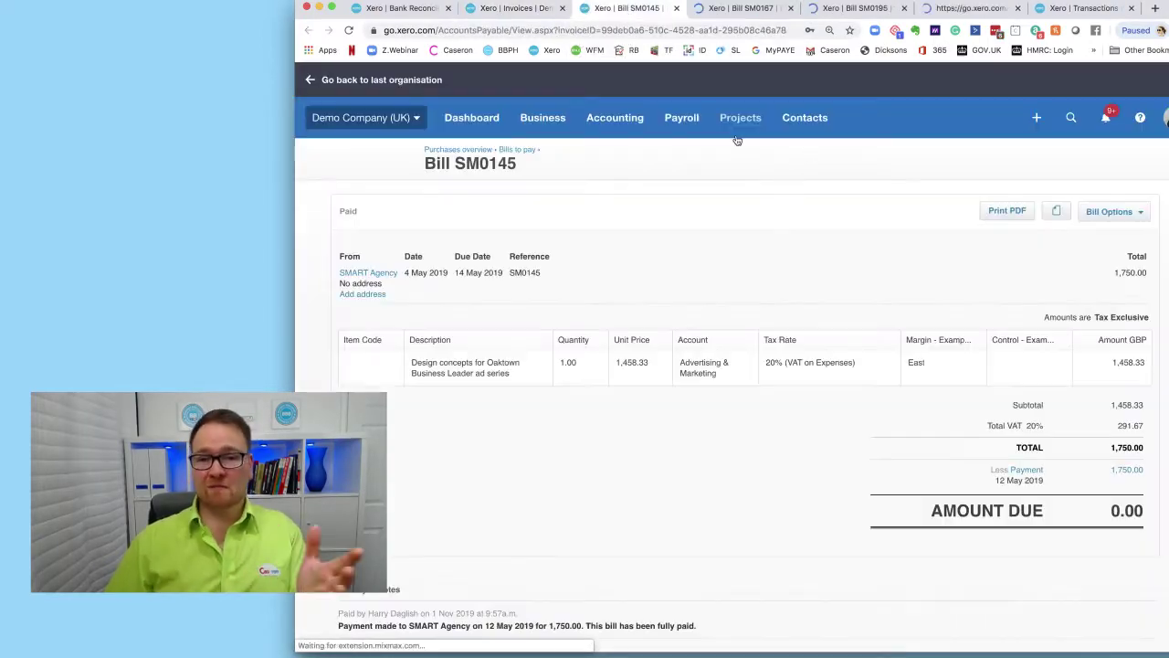
pyautogui.click(1033, 474)
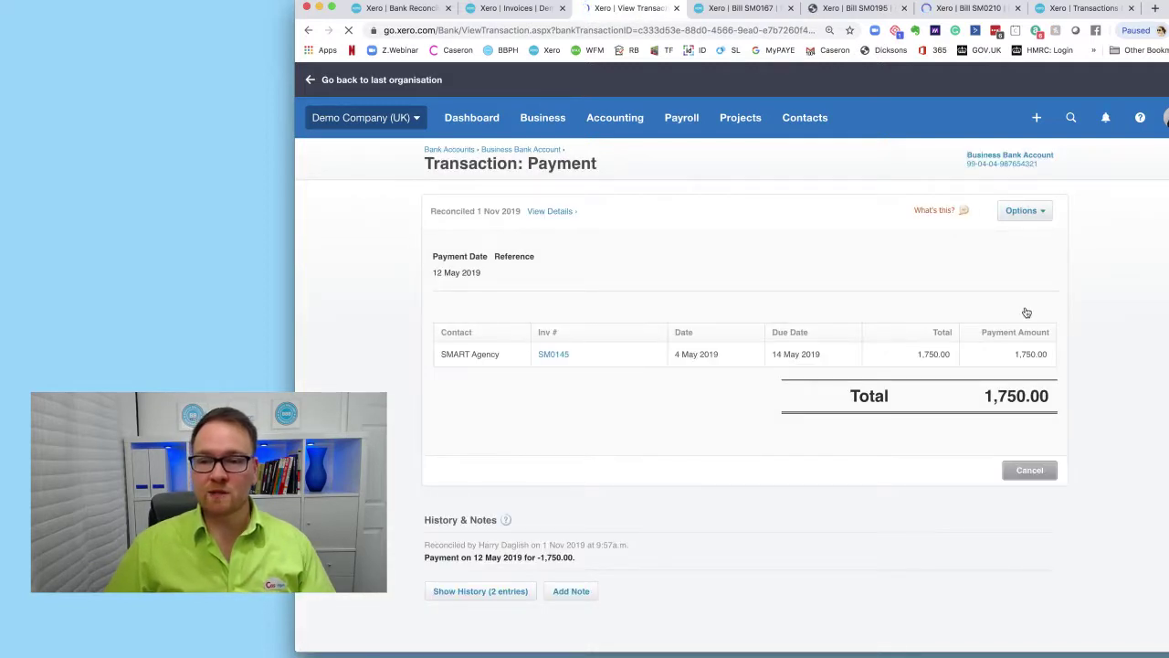
pyautogui.click(1022, 210)
pyautogui.click(1017, 314)
# Step: Remove the reconciled 10 Sep 2019 payment from bill SM0167
pyautogui.hotkey('ctrl', 'Tab')
pyautogui.click(1022, 468)
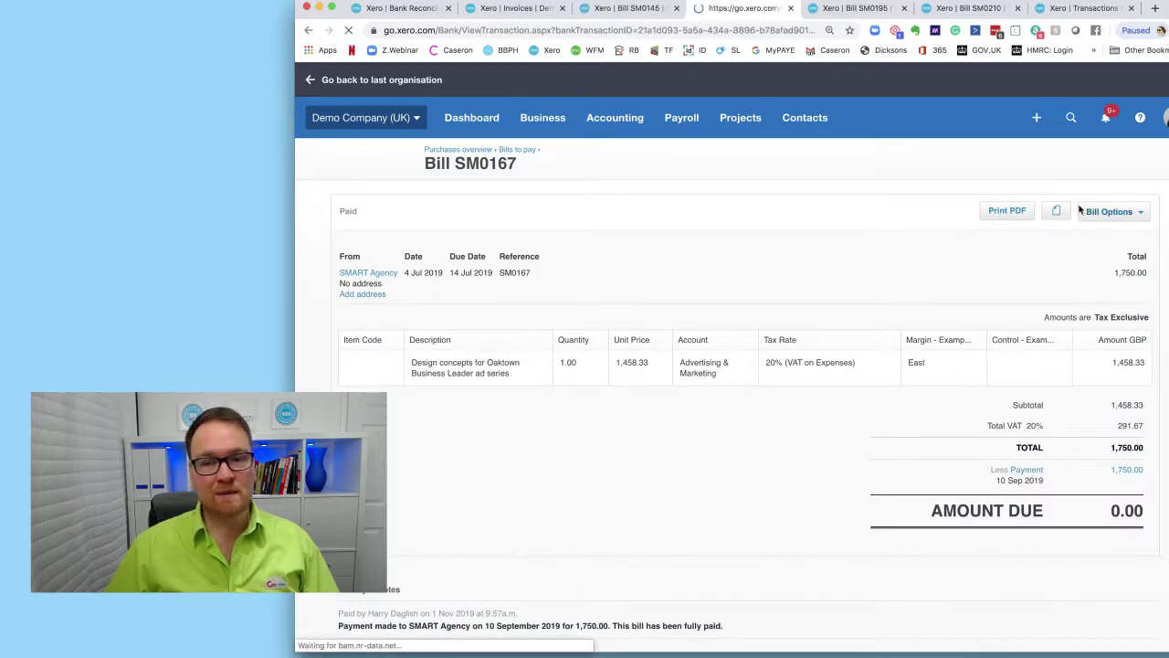
pyautogui.click(1028, 212)
pyautogui.click(1035, 316)
# Step: Check the 10 Sep 2019 payment on bill SM0195, and close the SM0145, SM0167 and SM0195 tabs
pyautogui.click(854, 9)
pyautogui.click(1029, 472)
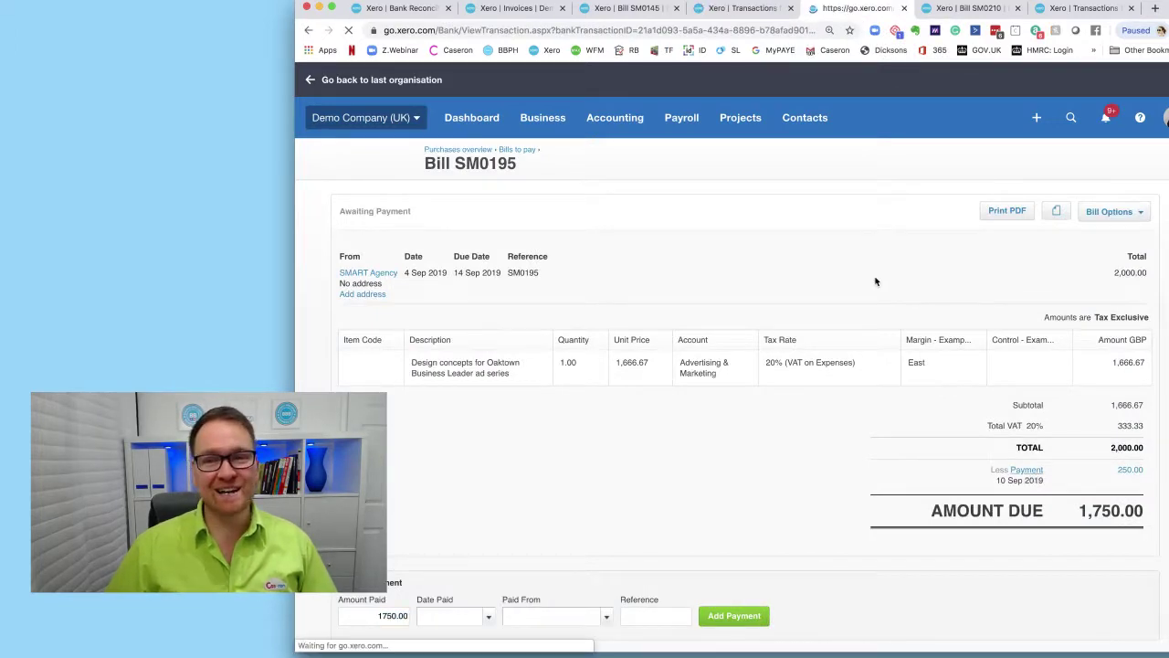
pyautogui.click(784, 8)
pyautogui.click(791, 8)
pyautogui.click(791, 8)
pyautogui.click(628, 9)
pyautogui.click(676, 8)
# Step: Reload the invoices report, and check bill SM0210 for payments before closing its tab
pyautogui.click(512, 8)
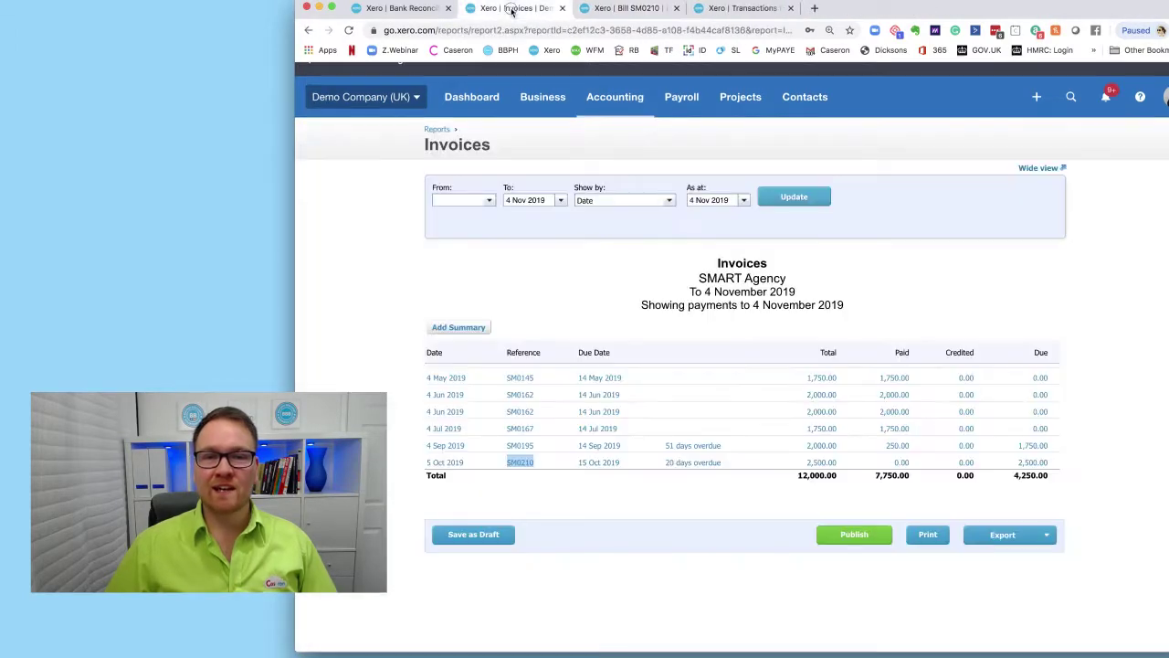
pyautogui.rightClick(527, 8)
pyautogui.click(559, 31)
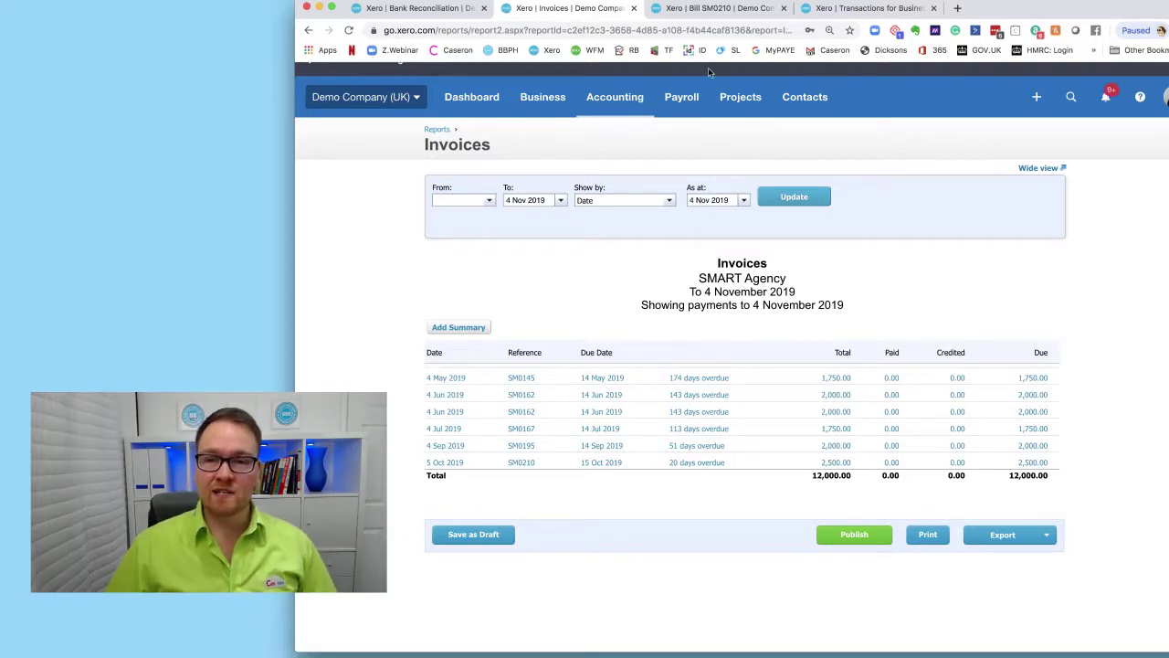
pyautogui.click(696, 8)
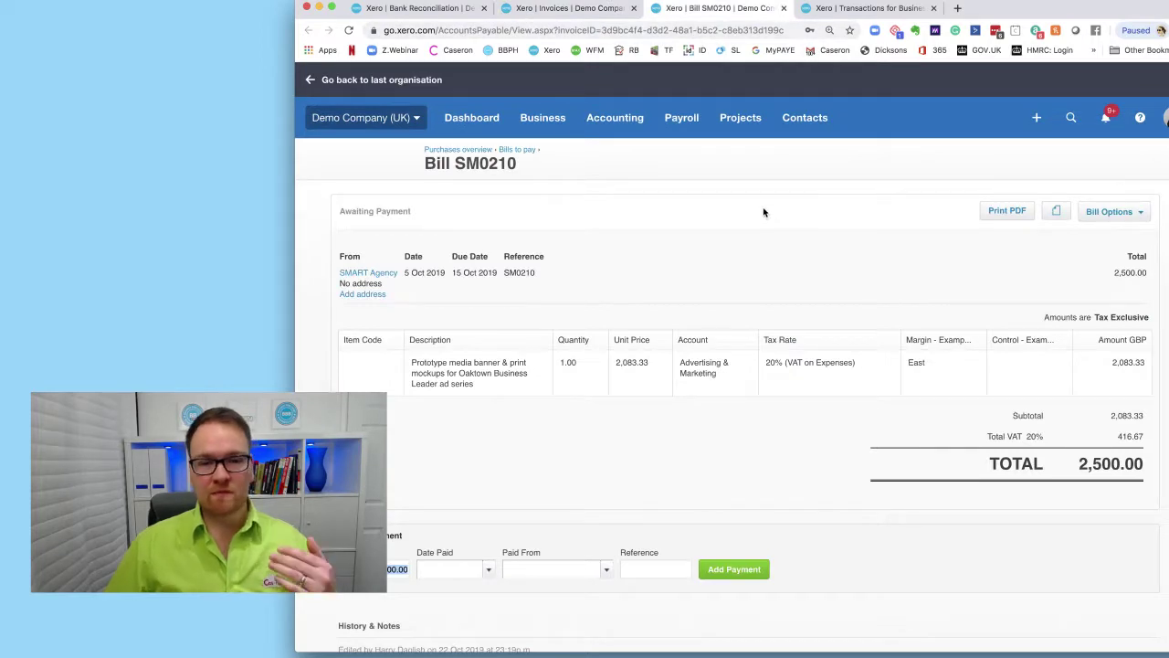
pyautogui.click(783, 8)
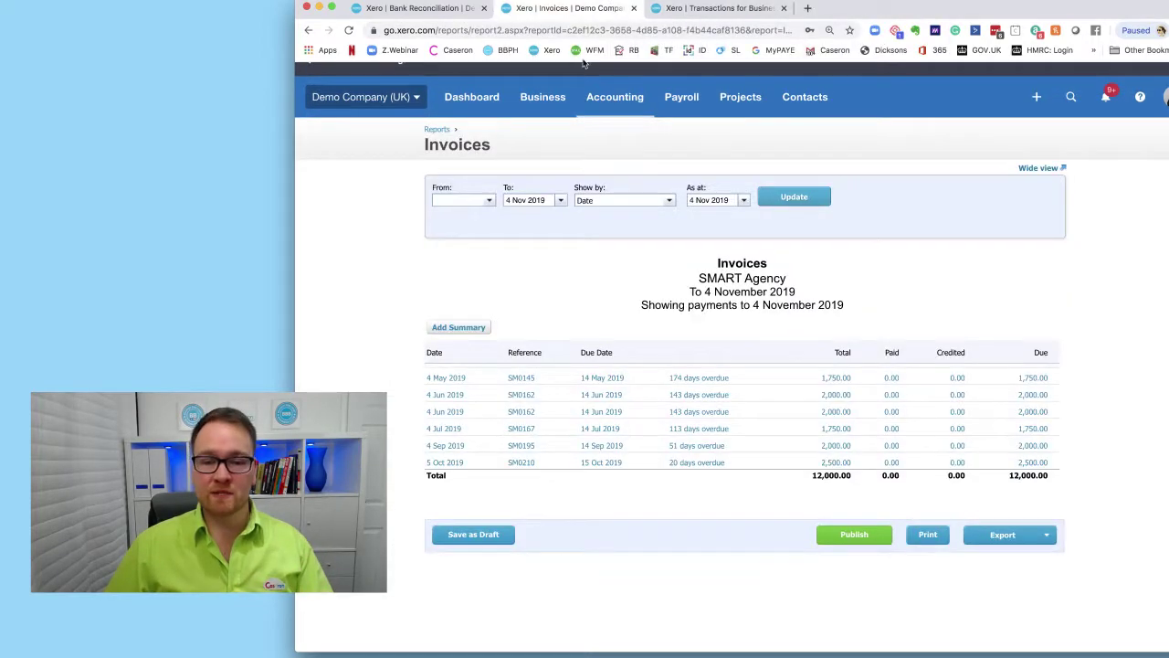
# Step: Open the second SM0162 bill dated 4 Jun 2019 in a new tab for editing
pyautogui.rightClick(521, 411)
pyautogui.click(699, 272)
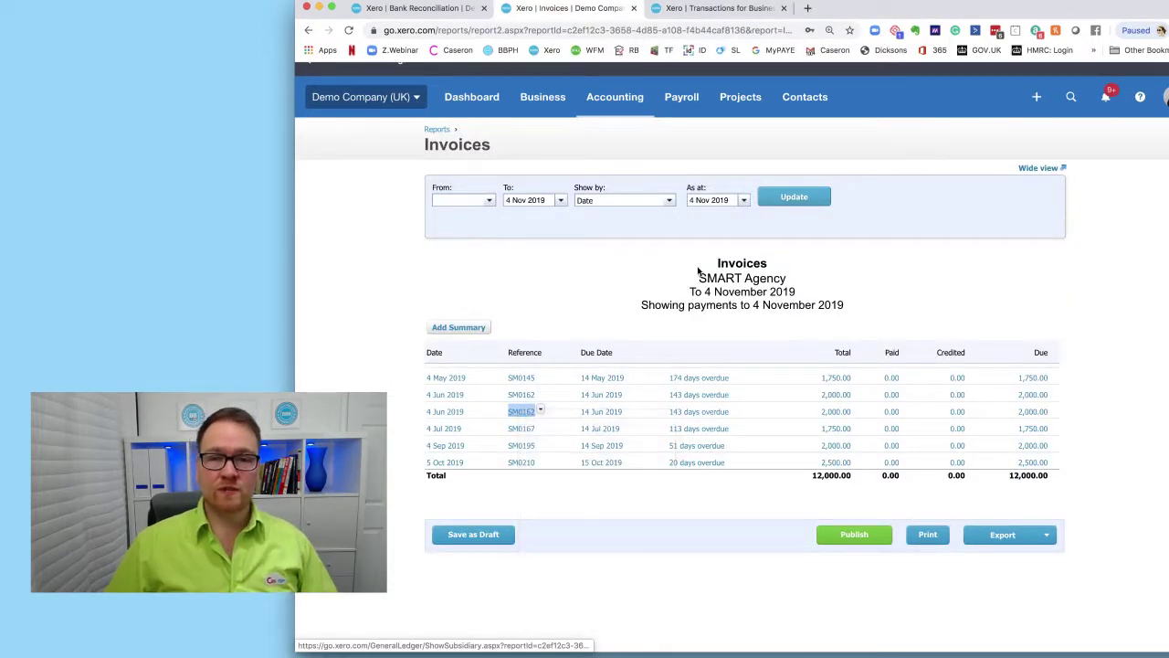
pyautogui.click(709, 8)
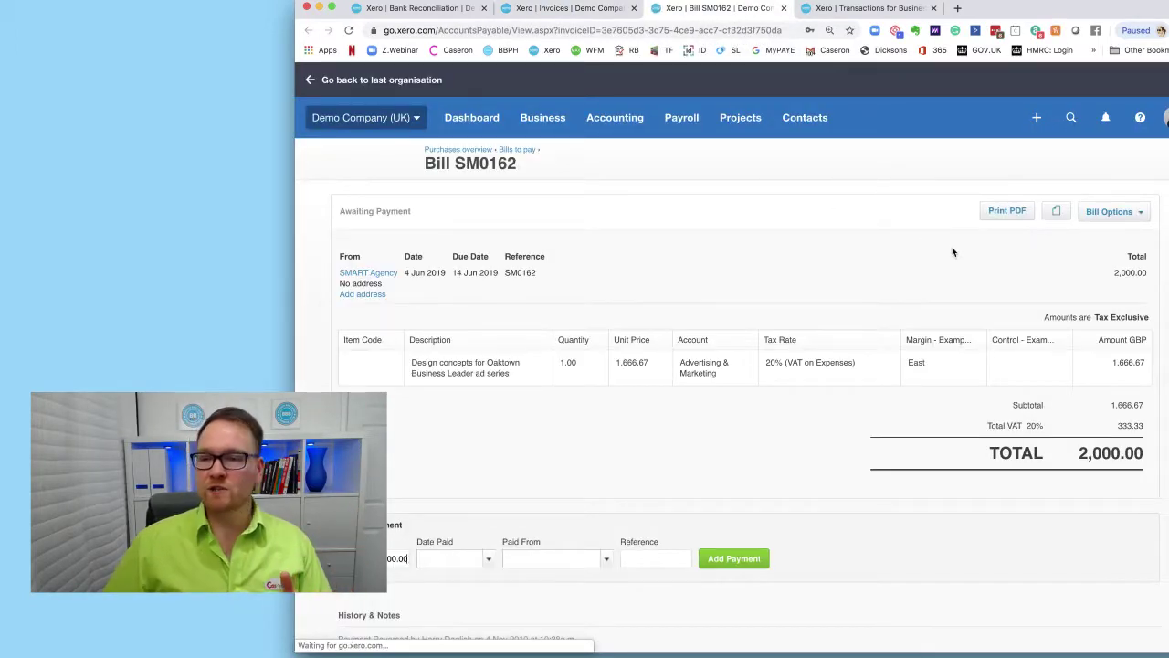
pyautogui.click(1120, 212)
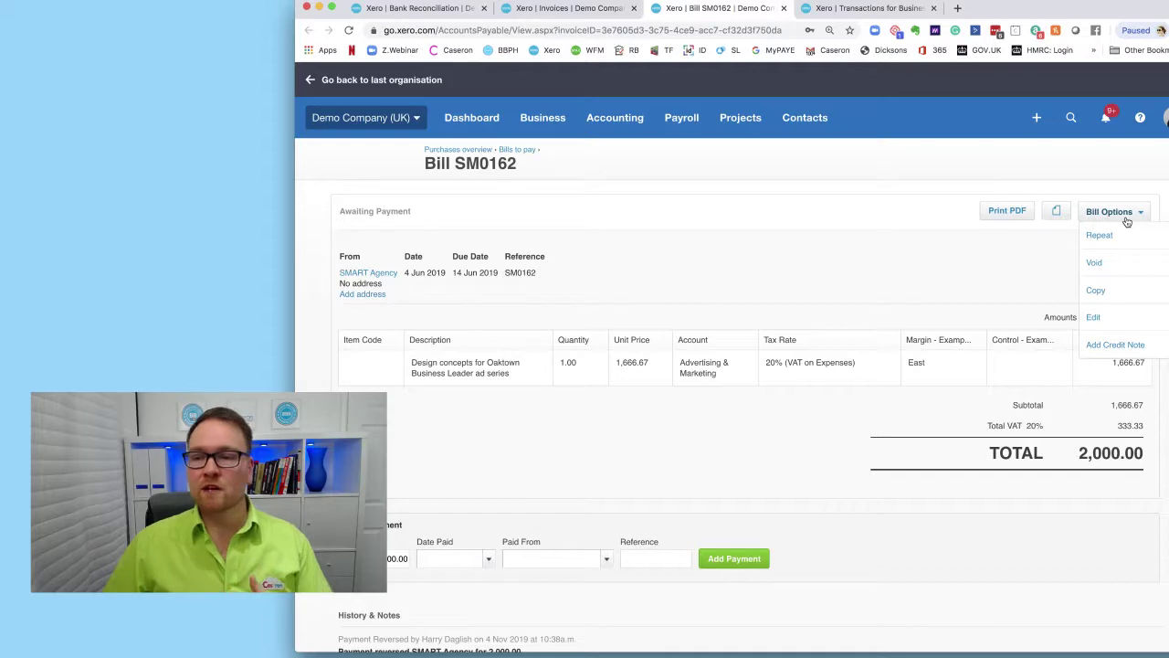
pyautogui.click(1118, 317)
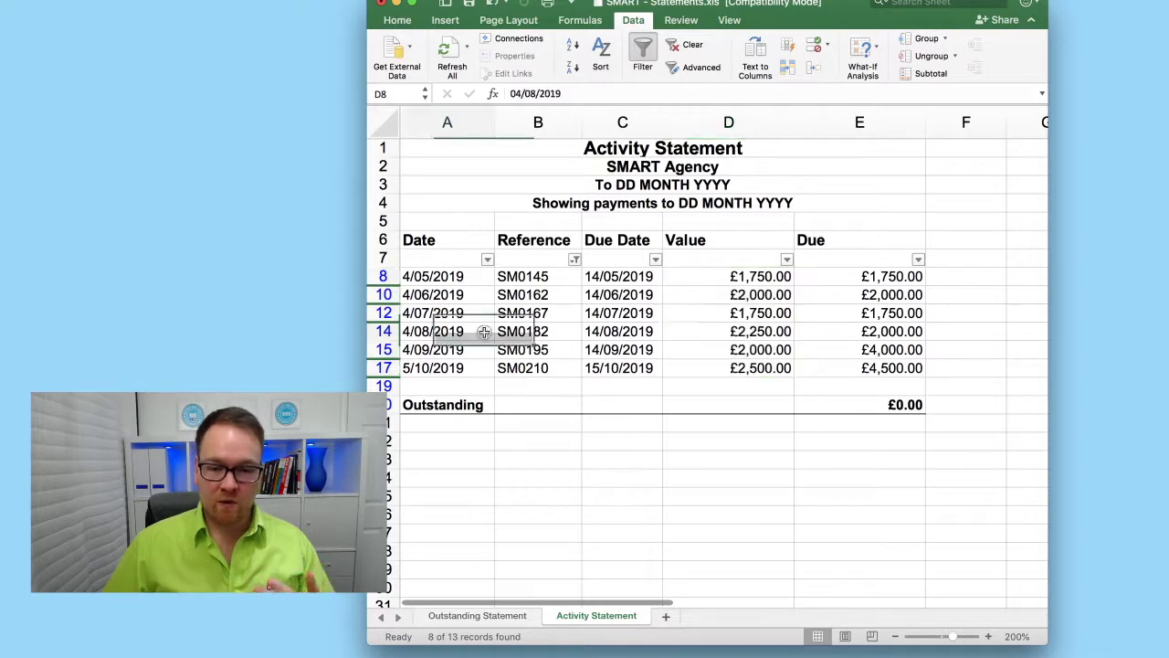
# Step: Following the SM0182 line of the supplier statement, set the bill's date to 4 Aug 2019 and its due date to 14 Aug 2019
pyautogui.moveTo(484, 332); pyautogui.dragTo(876, 332)
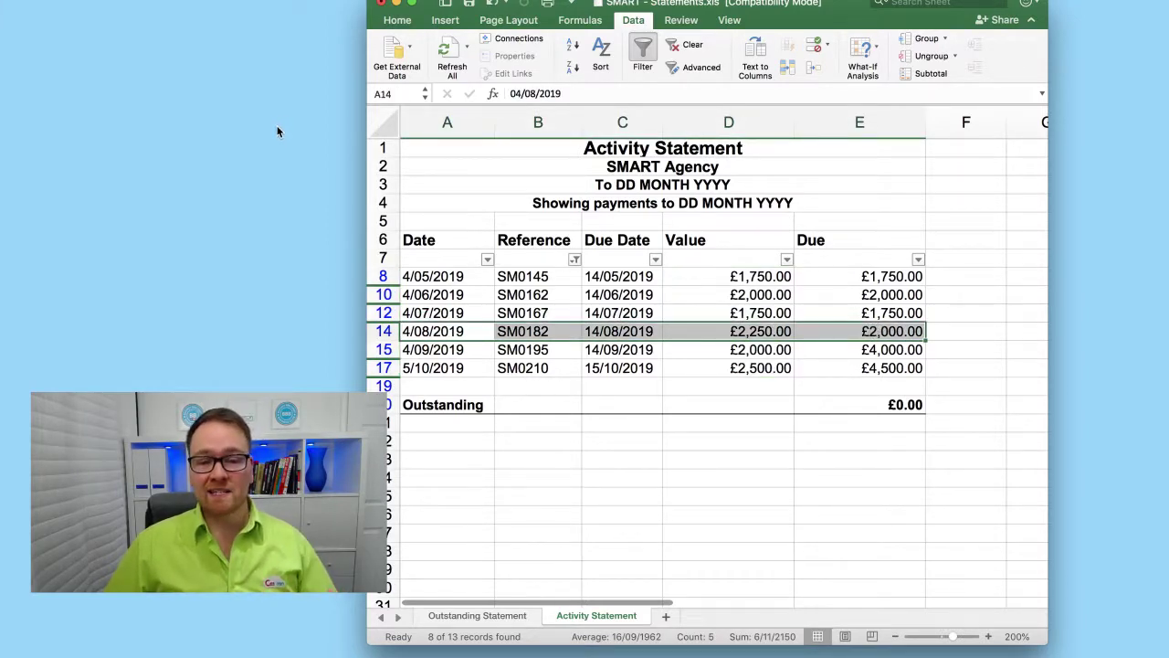
pyautogui.press('super+Tab')
pyautogui.click(576, 262)
pyautogui.click(725, 285)
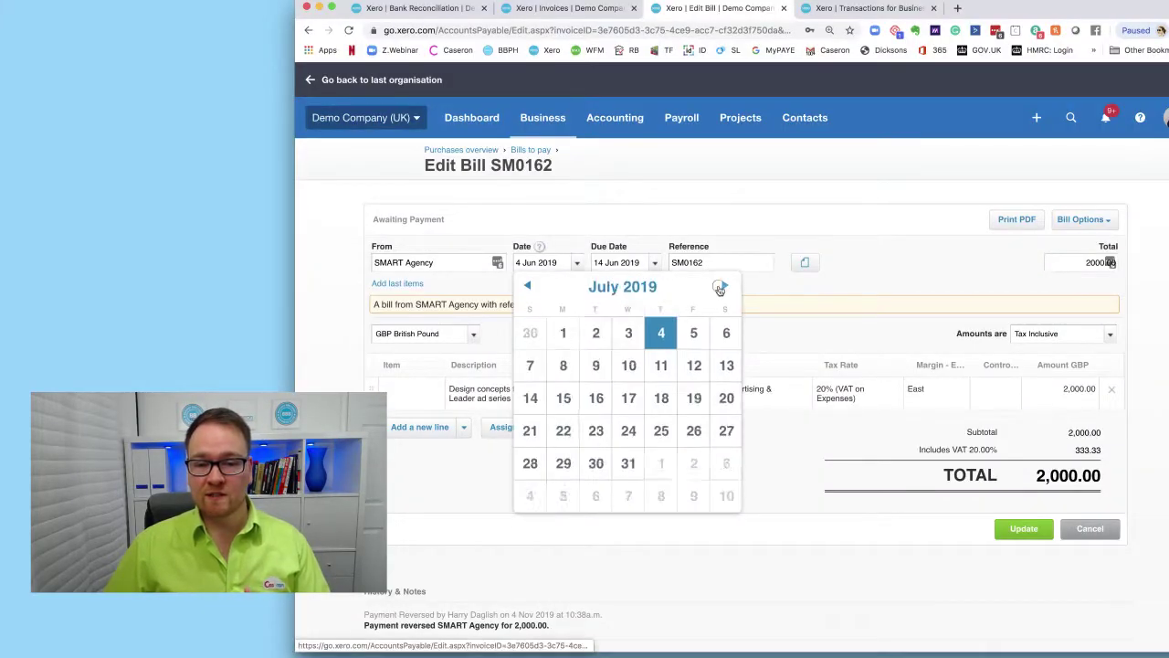
pyautogui.click(724, 285)
pyautogui.click(530, 365)
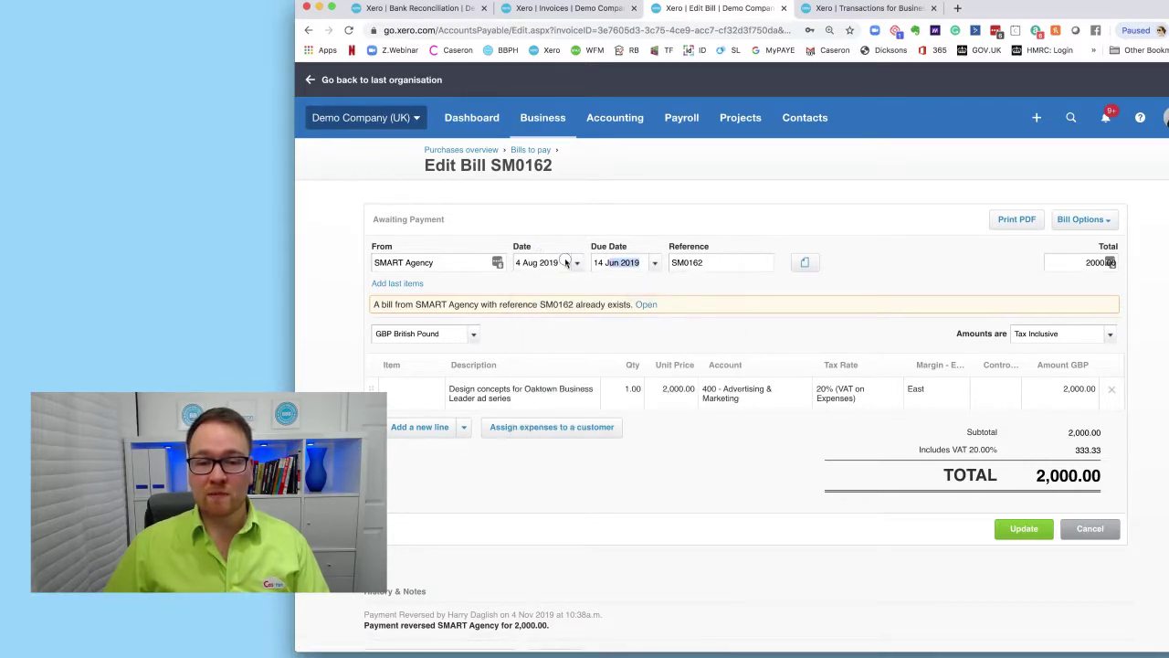
pyautogui.press('Tab')
pyautogui.write('+10')
pyautogui.click(773, 228)
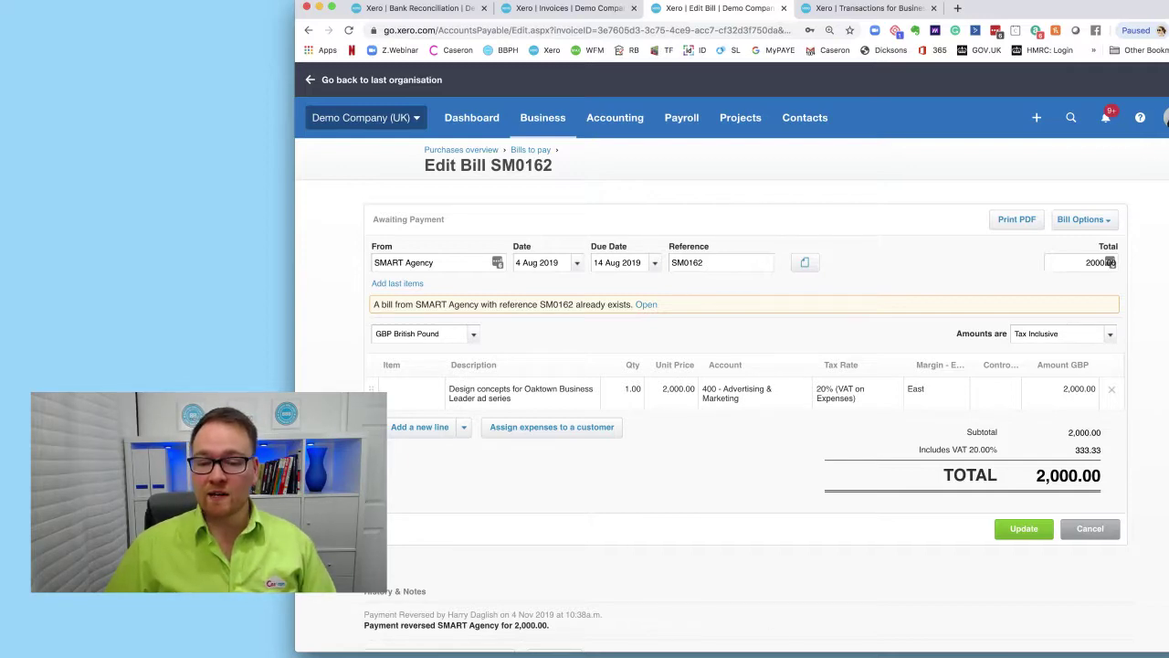
# Step: Check the reference on the statement and change the bill's reference to SM0182
pyautogui.press('super+Tab')
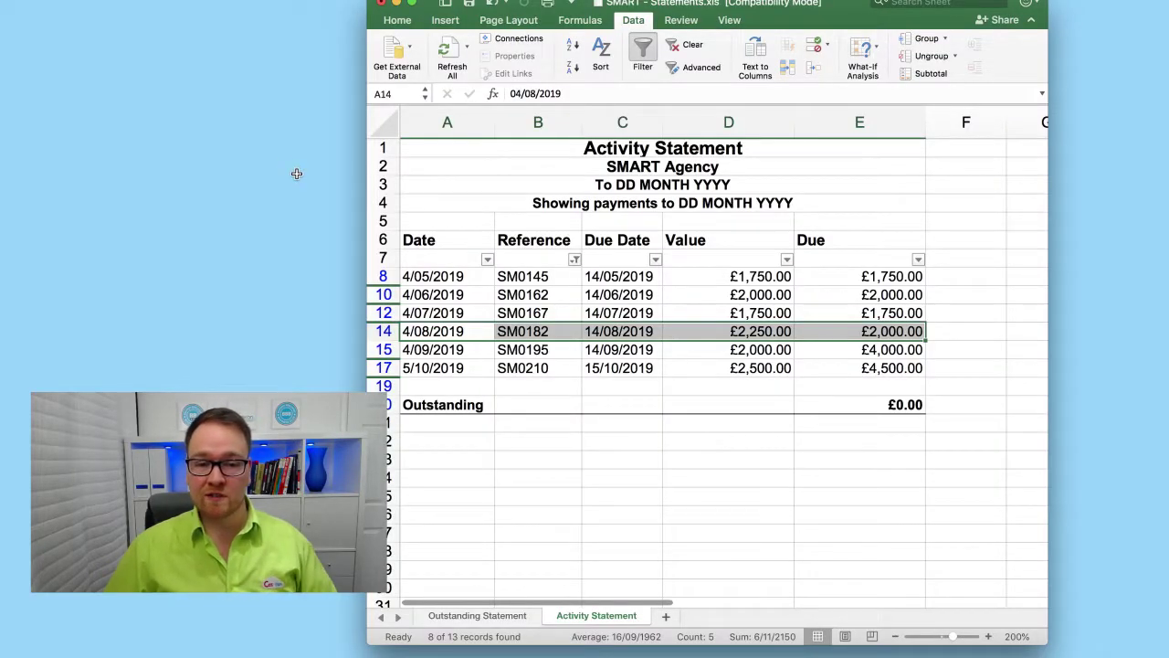
pyautogui.click(342, 195)
pyautogui.click(705, 263)
pyautogui.press('BackSpace')
pyautogui.press('BackSpace')
pyautogui.write('82')
pyautogui.click(807, 284)
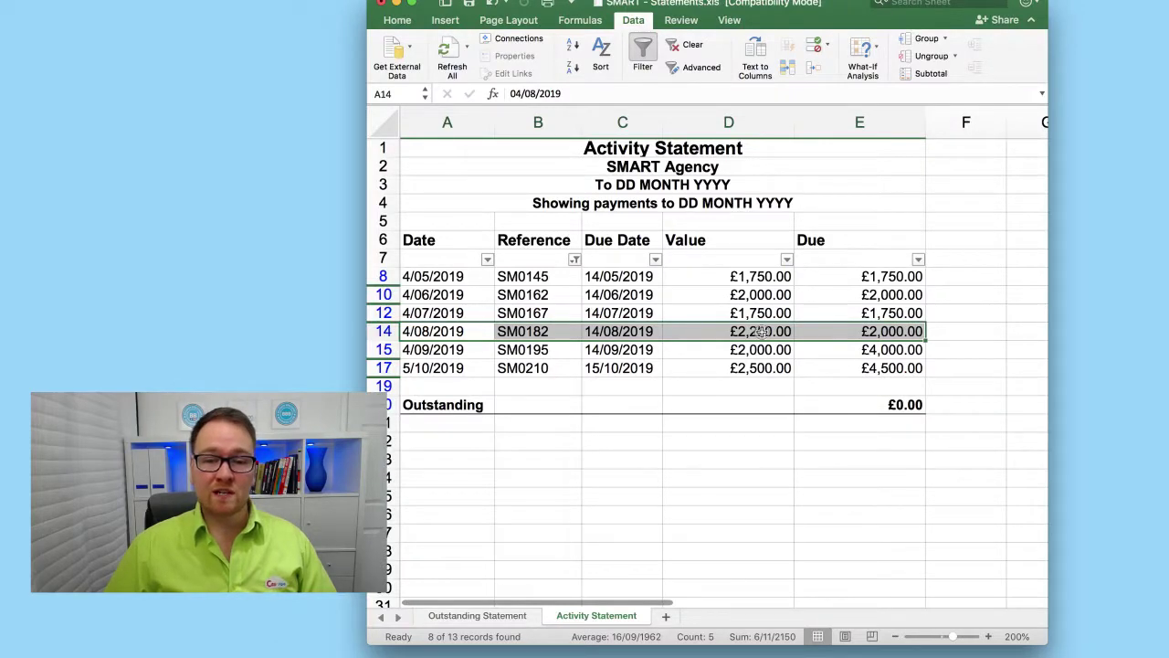
# Step: Set the line's unit price to 2250, matching the statement's SM0182 value, and submit the bill update
pyautogui.click(761, 330)
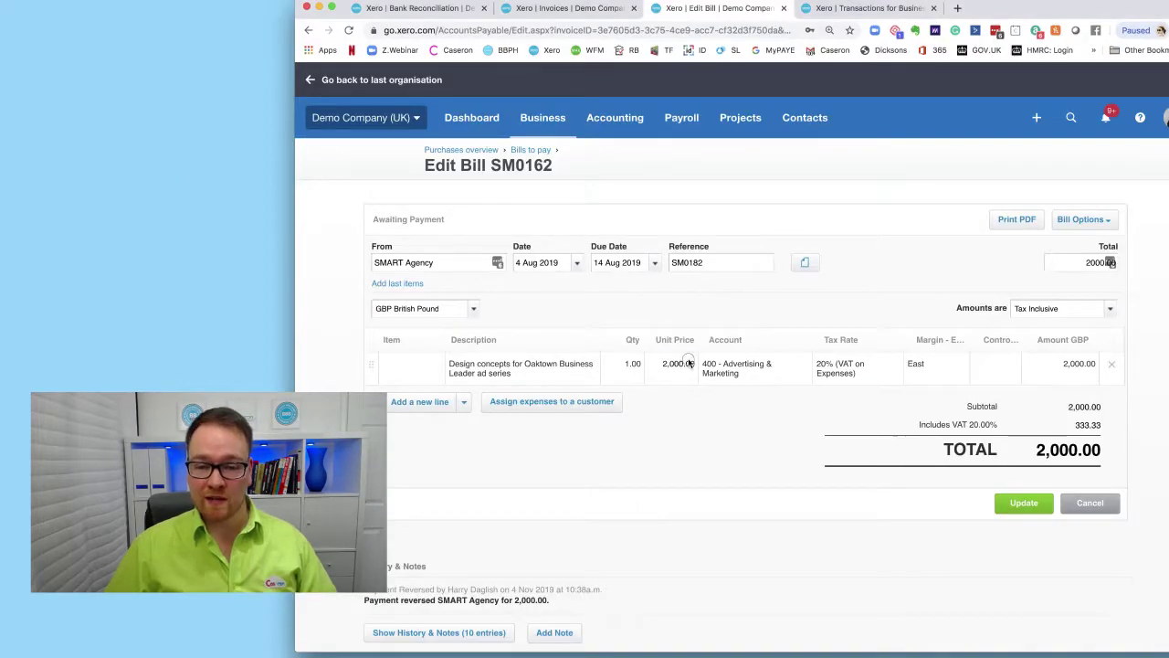
pyautogui.click(689, 363)
pyautogui.write('2250')
pyautogui.click(771, 430)
pyautogui.click(1027, 503)
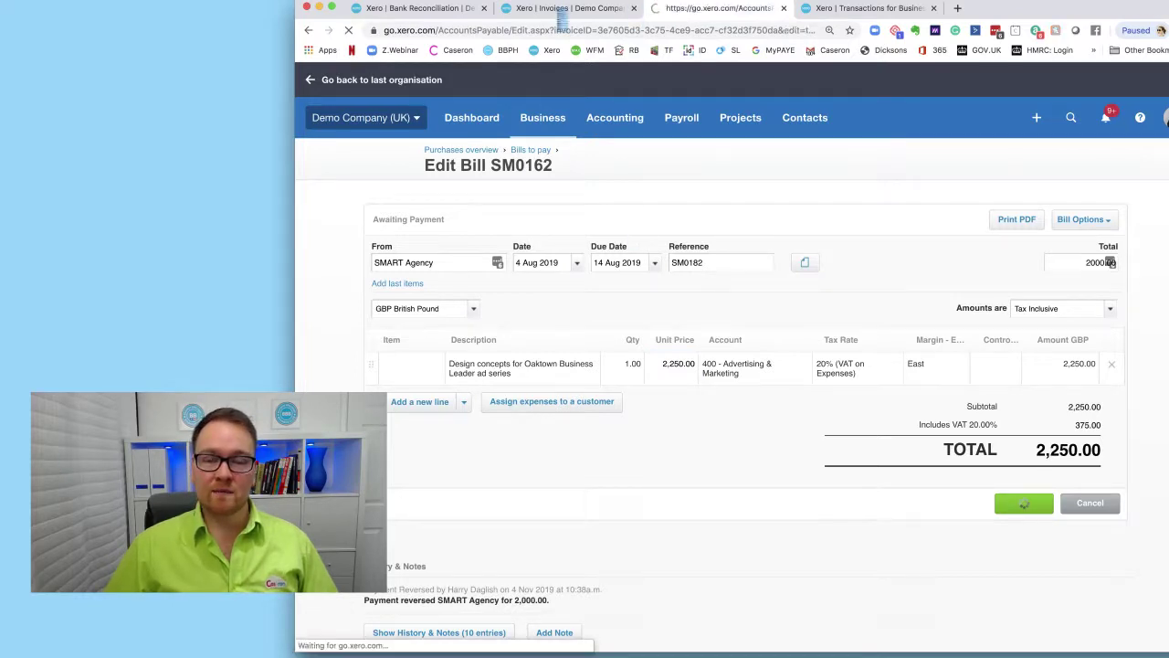
# Step: Reload the SMART Agency invoices report
pyautogui.click(560, 11)
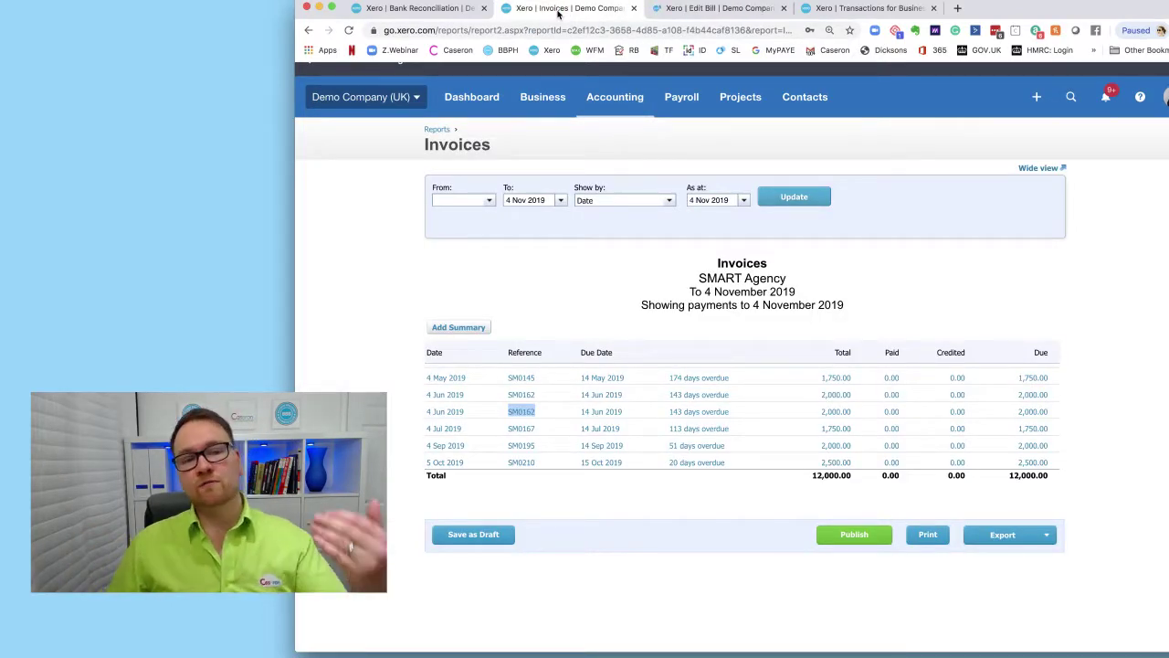
pyautogui.rightClick(559, 11)
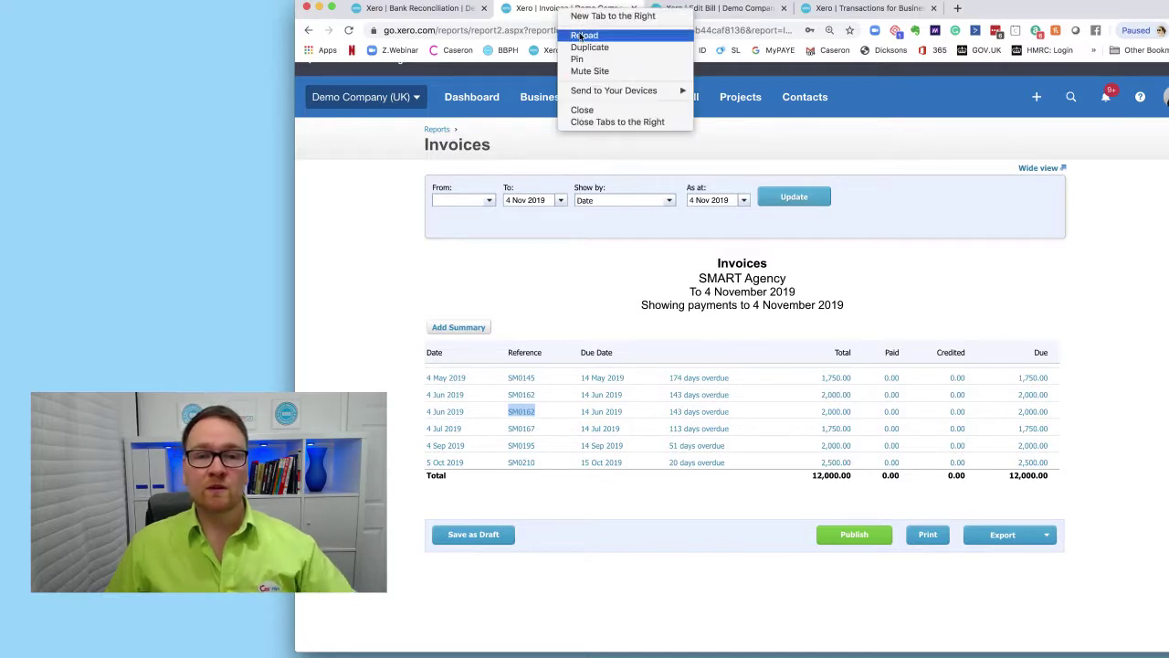
pyautogui.click(583, 35)
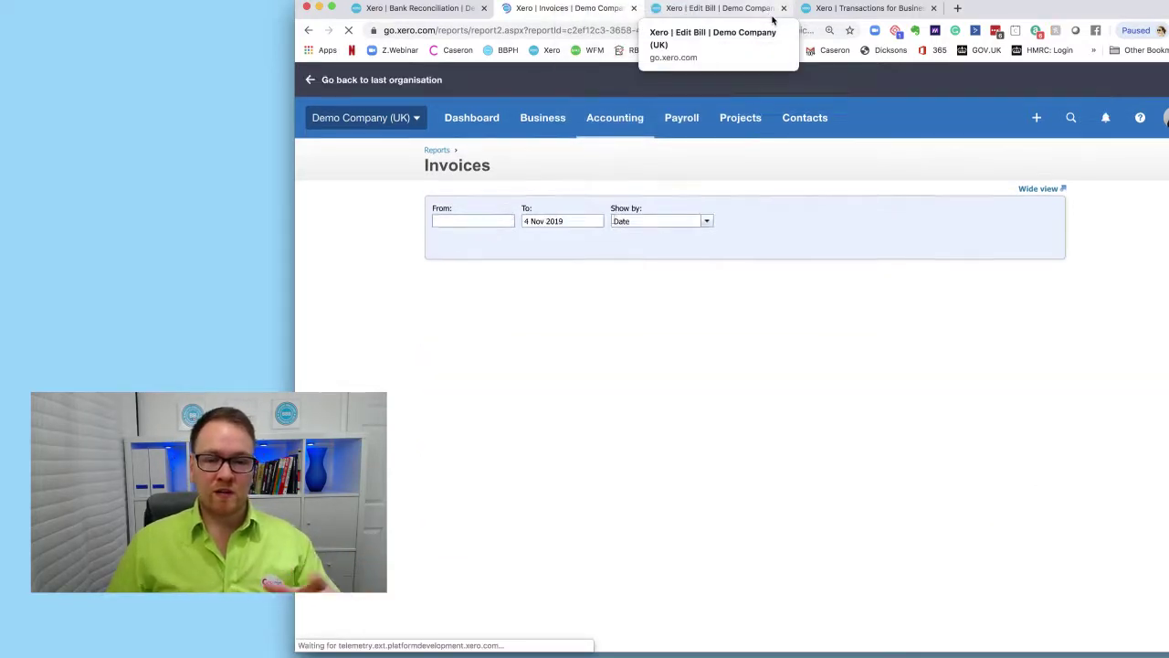
# Step: Clear the Total check value on bill SM0182 and save the bill
pyautogui.click(758, 13)
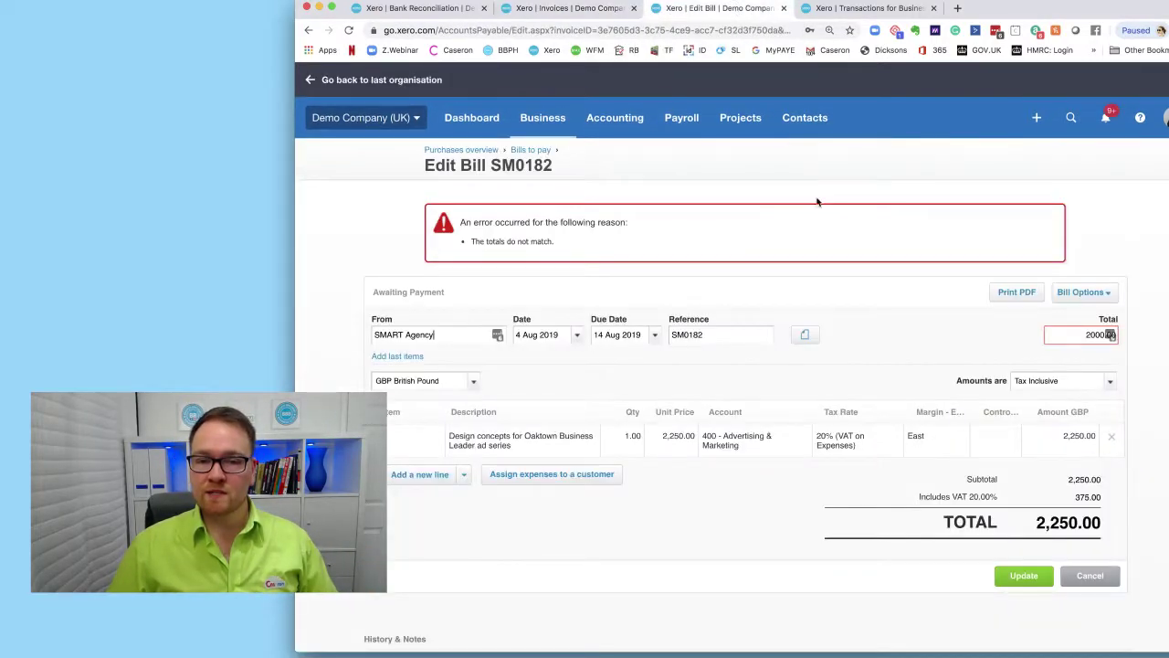
pyautogui.doubleClick(1110, 335)
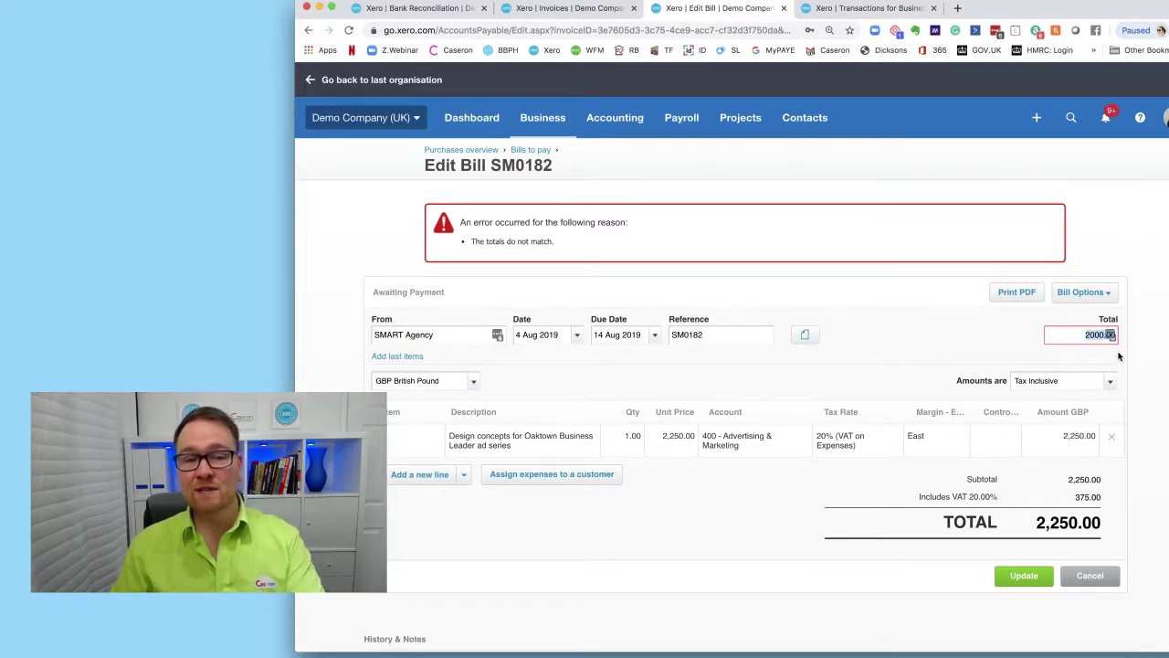
pyautogui.press('BackSpace')
pyautogui.click(1023, 576)
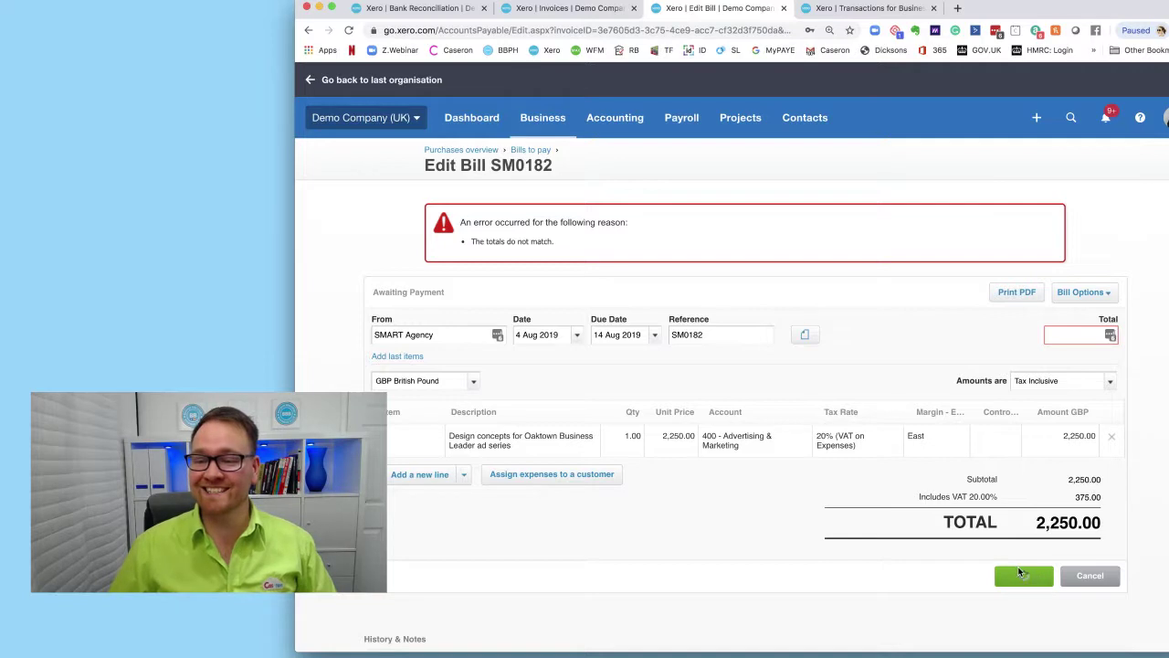
# Step: Reload the invoices report, close the SM0182 tab, and compare the report with the statement values for SM0145 to SM0210
pyautogui.click(555, 18)
pyautogui.rightClick(556, 13)
pyautogui.click(594, 36)
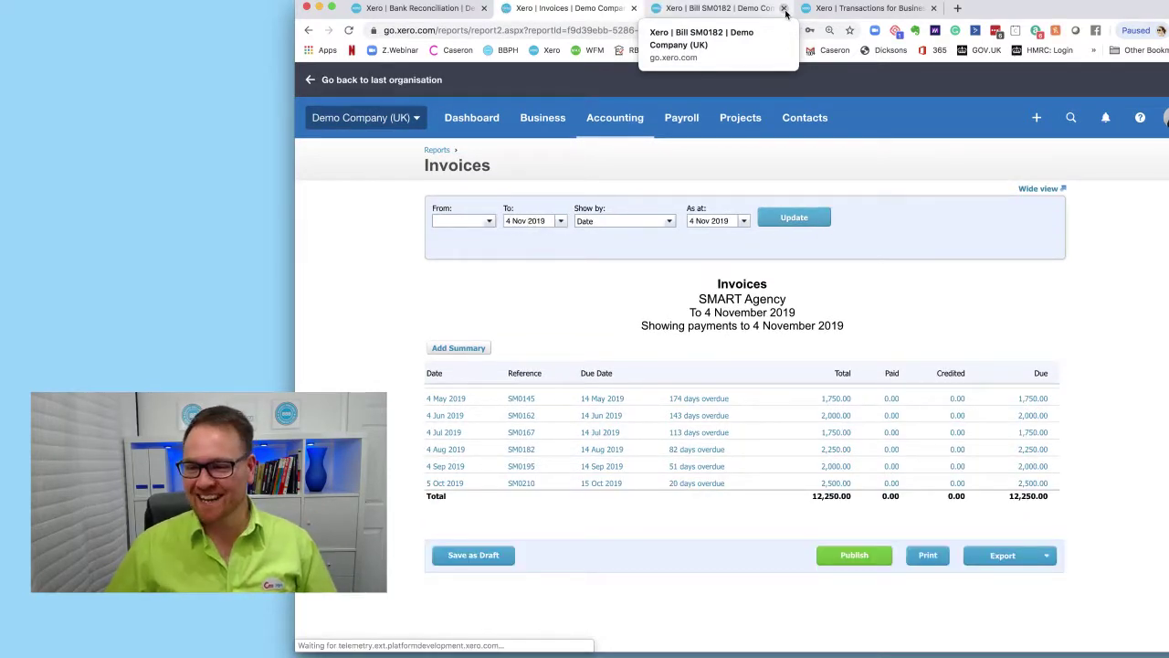
pyautogui.click(783, 8)
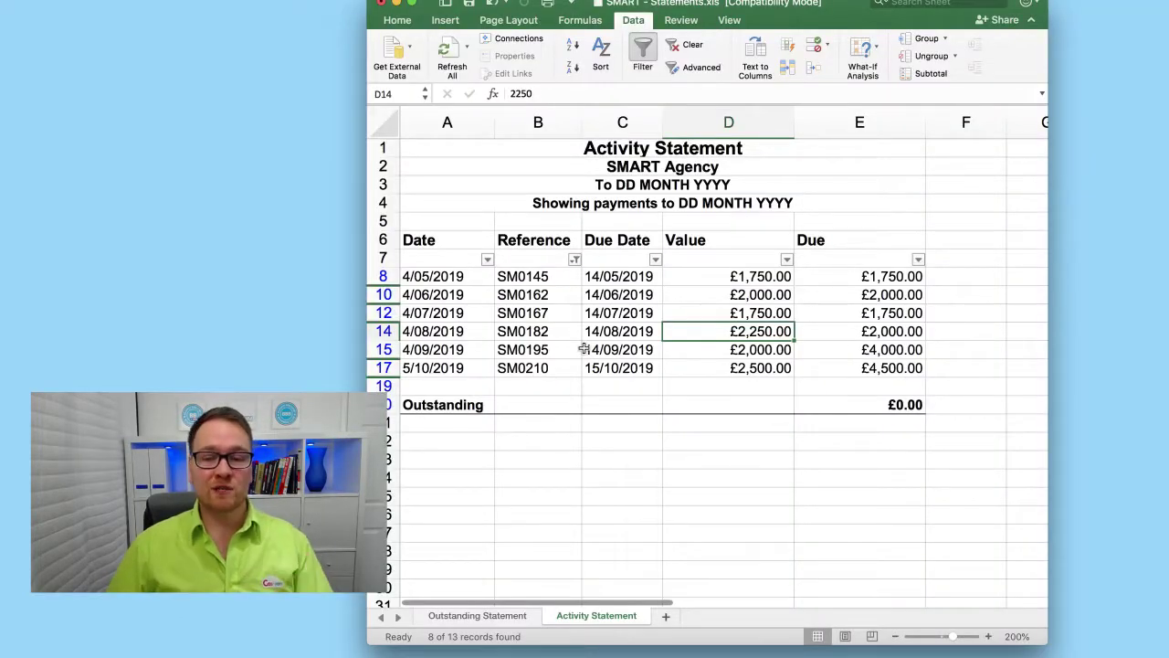
pyautogui.moveTo(699, 279); pyautogui.dragTo(720, 368)
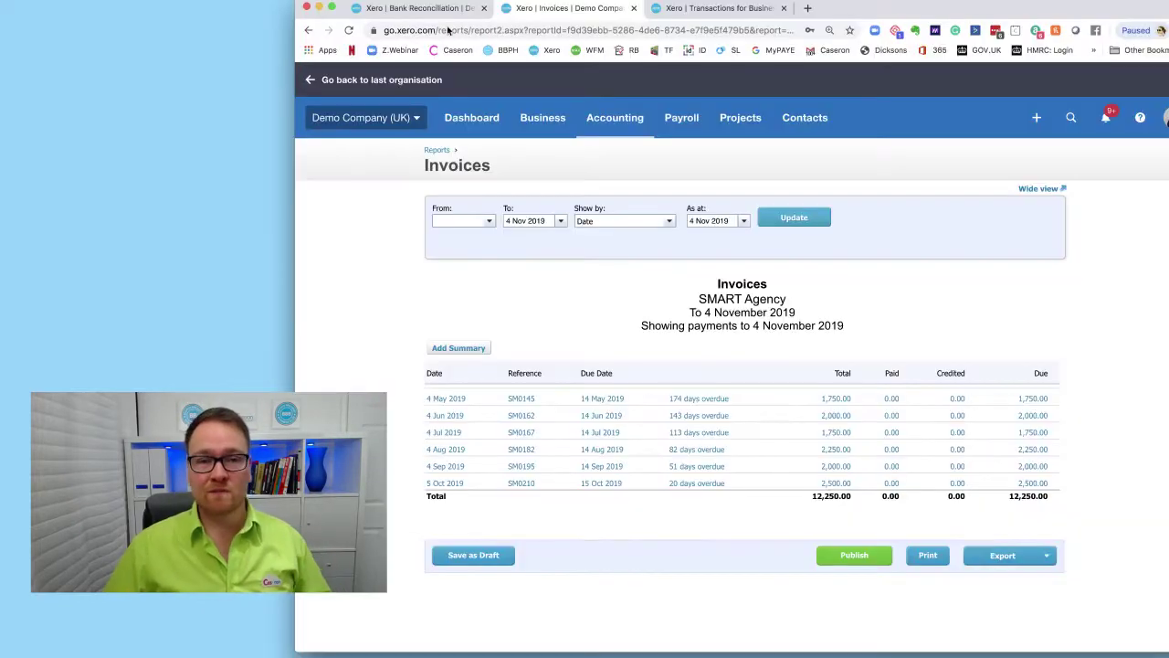
# Step: Reload the Business Bank Account reconciliation page and review the suggested matches for the SMART Agency statement lines
pyautogui.click(433, 9)
pyautogui.rightClick(433, 9)
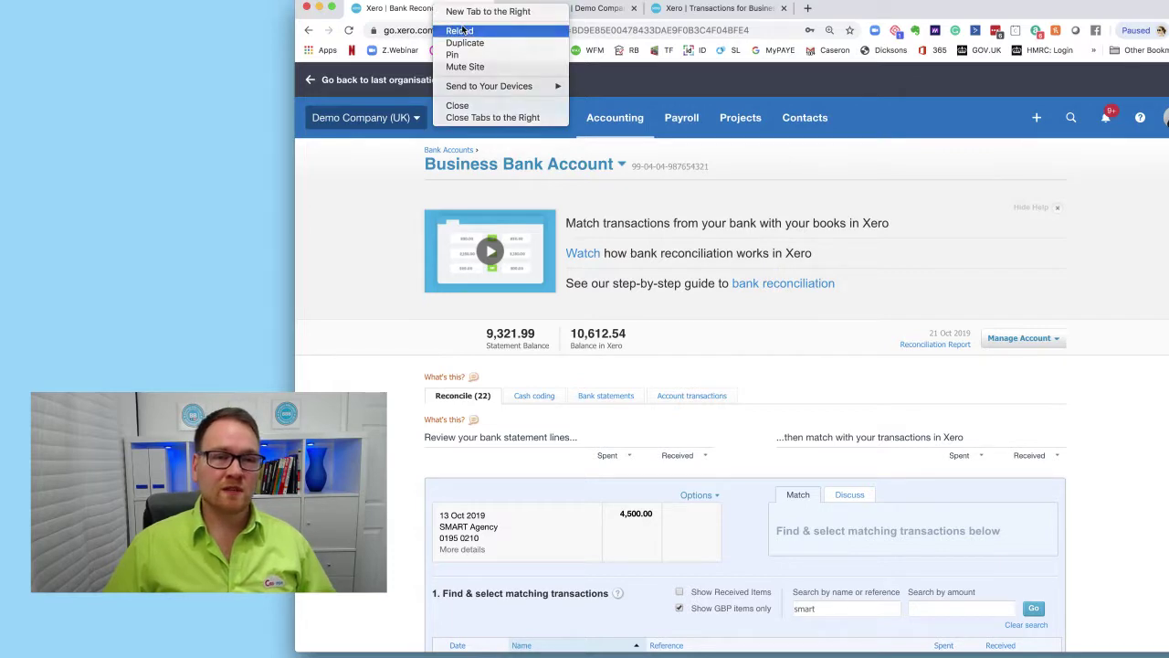
pyautogui.click(457, 29)
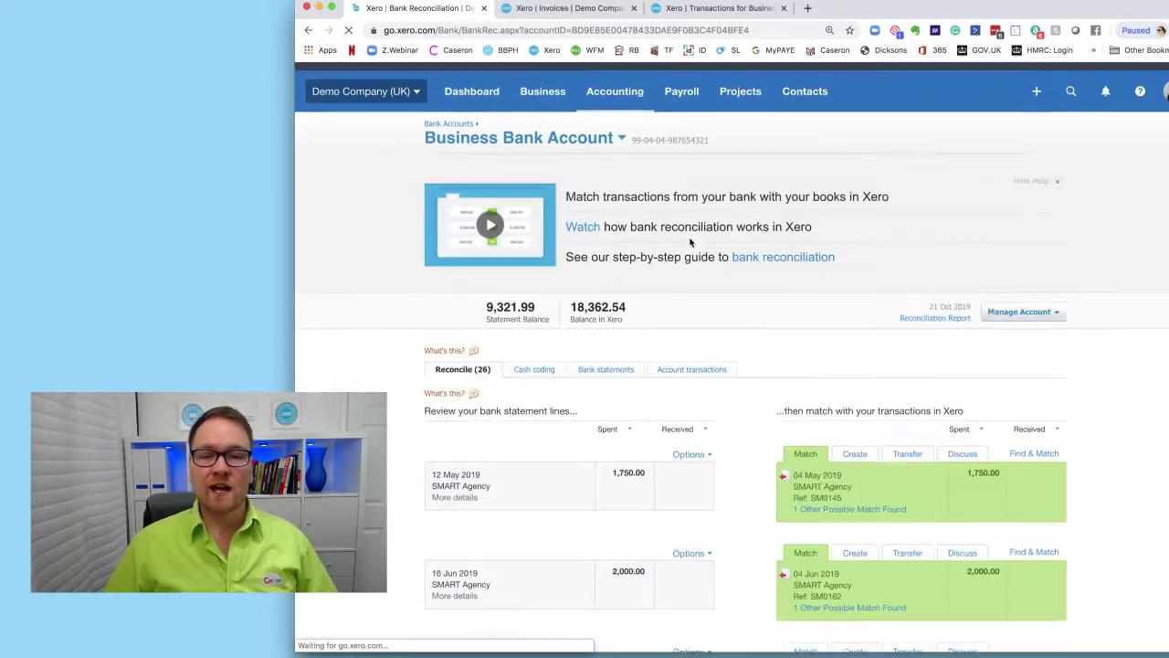
pyautogui.scroll(-3, 708, 242)
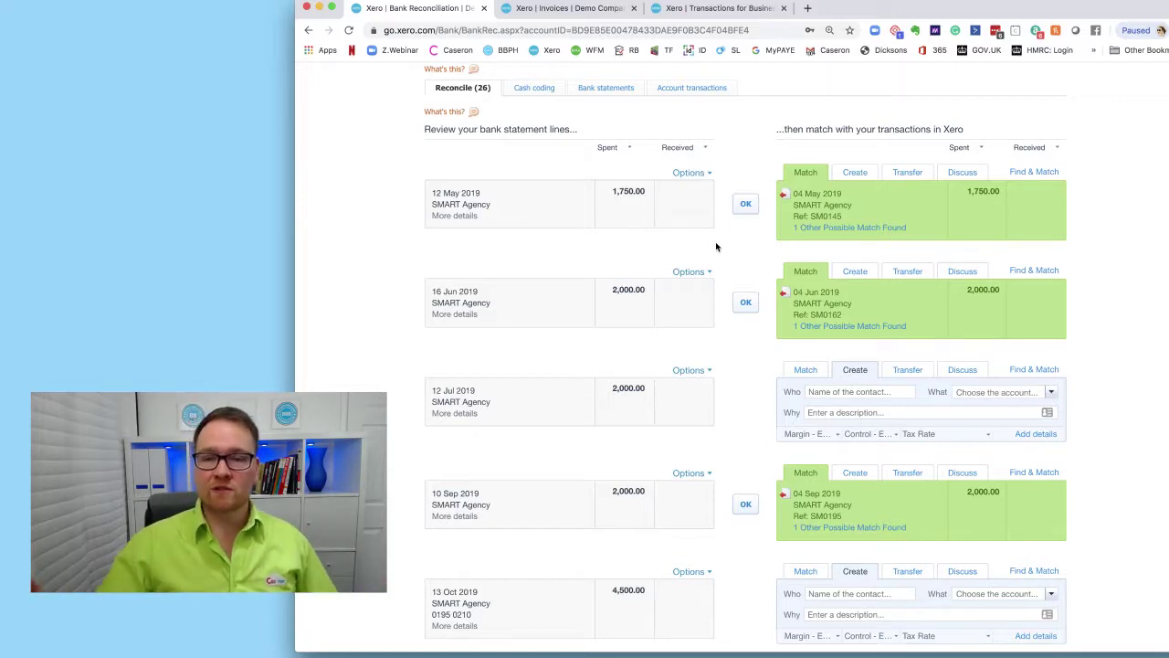
# Step: Start a spend money transaction for the 12 May 2019 SMART Agency line of 1,750.00 and set its type to Overpayment
pyautogui.click(1034, 174)
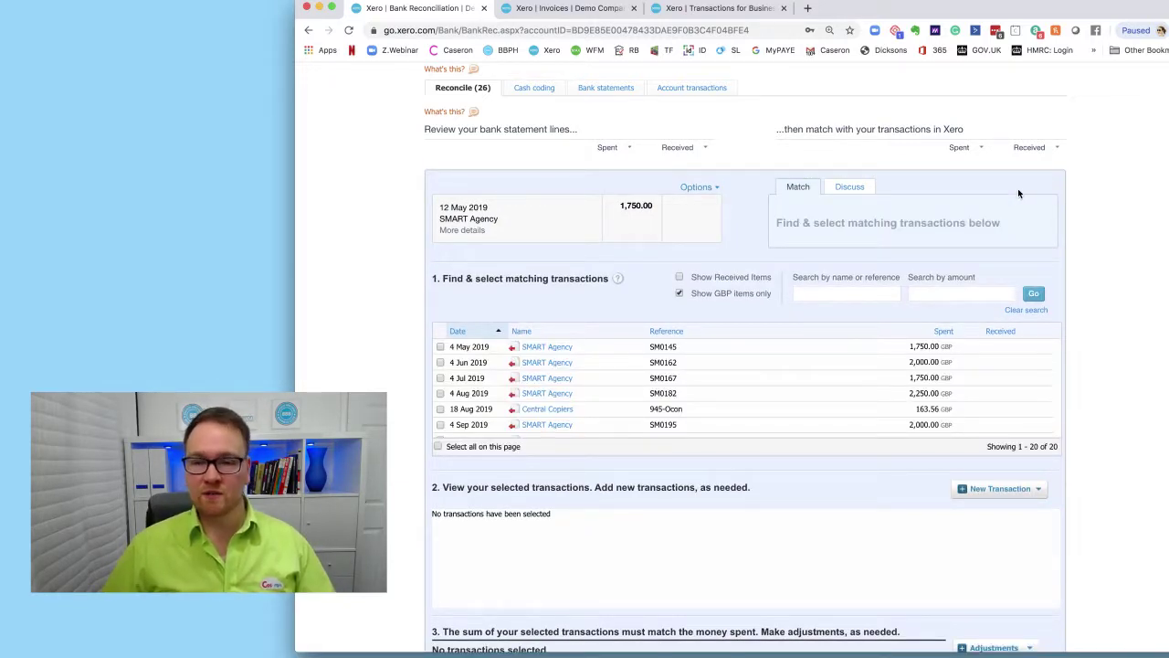
pyautogui.scroll(-1, 1018, 193)
pyautogui.click(1027, 440)
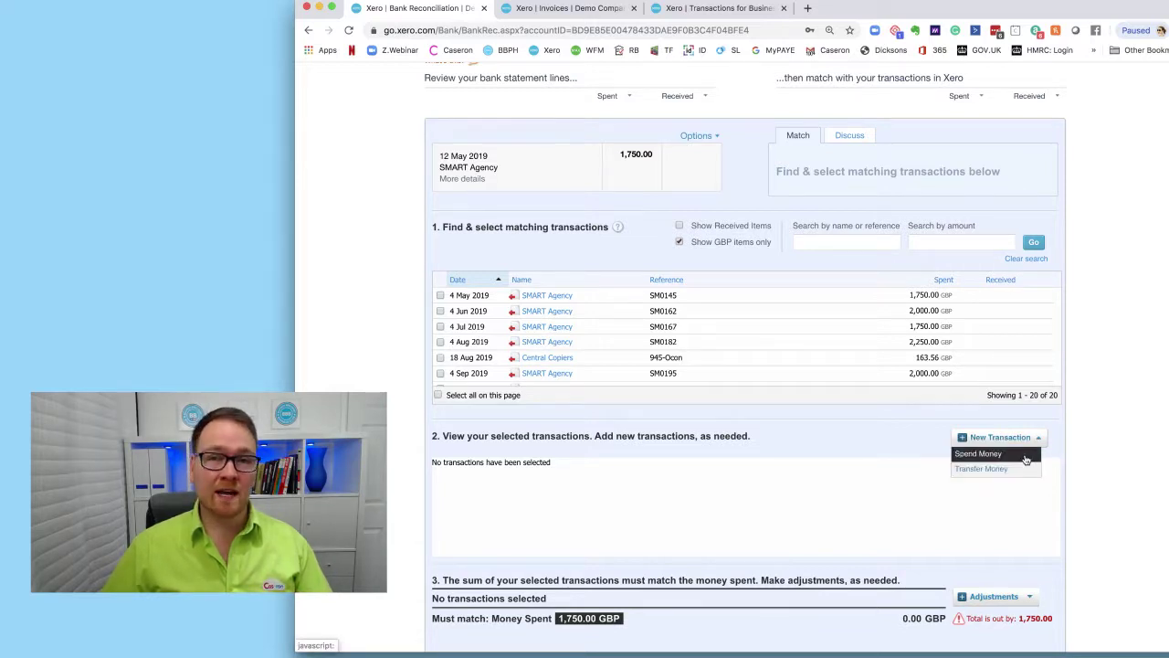
pyautogui.click(1025, 456)
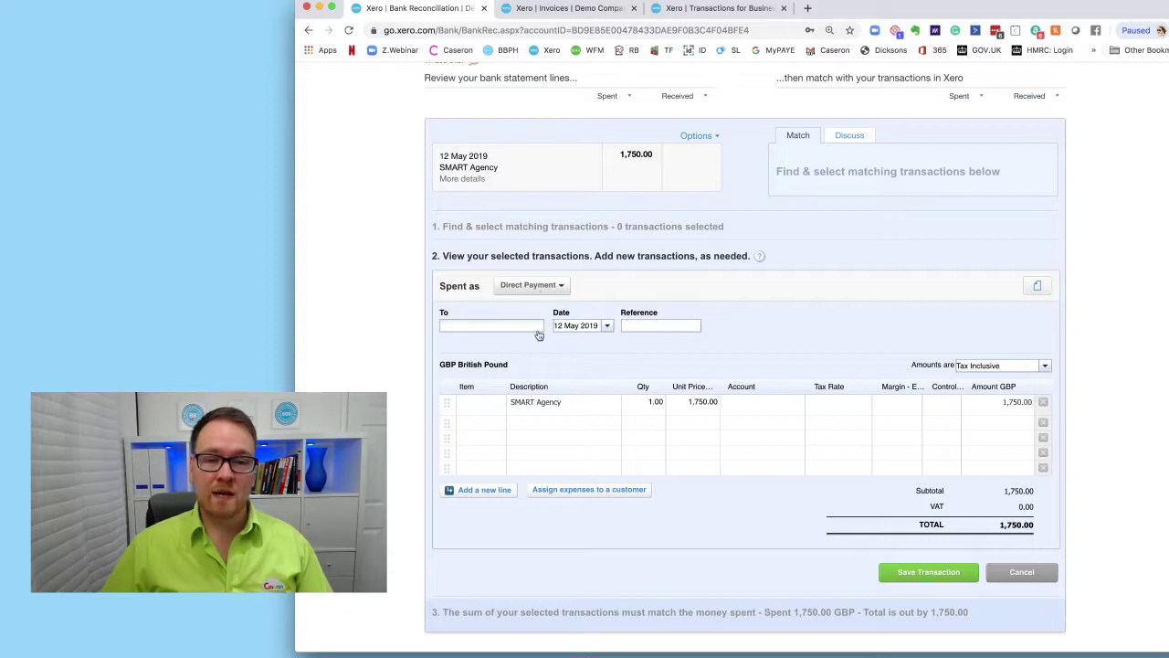
pyautogui.click(544, 286)
pyautogui.click(537, 333)
# Step: Enter Payment as the 12 May overpayment's reference and description, and choose SMART Agency as the payee
pyautogui.click(658, 329)
pyautogui.write('Payment')
pyautogui.click(567, 403)
pyautogui.write('Payment')
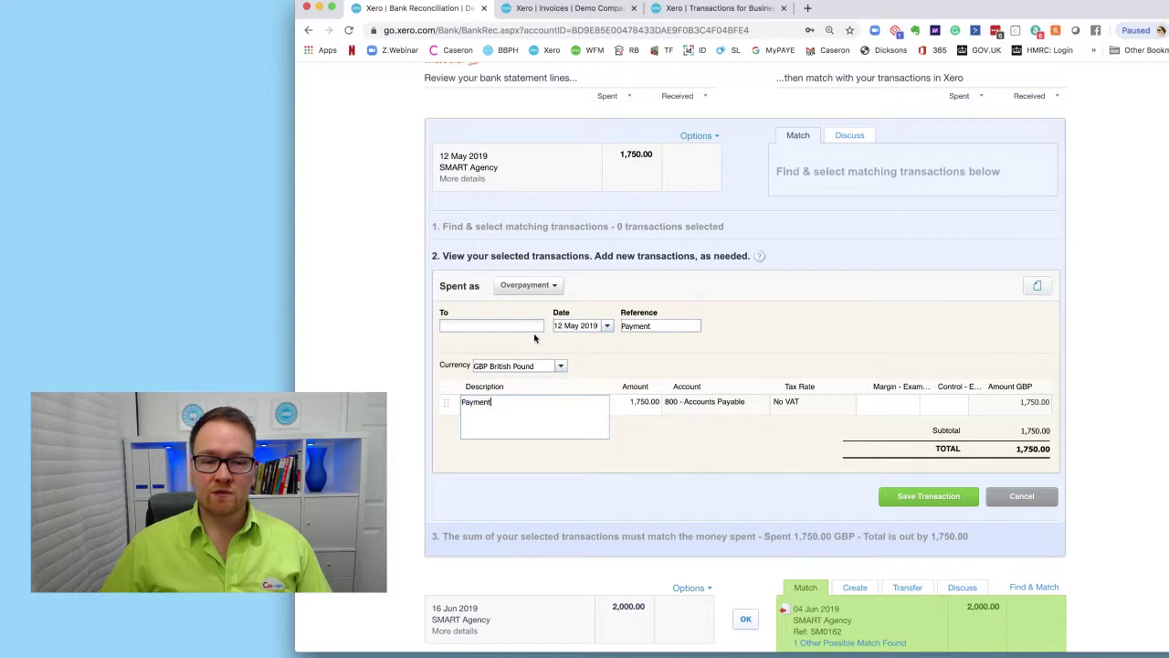
pyautogui.click(510, 325)
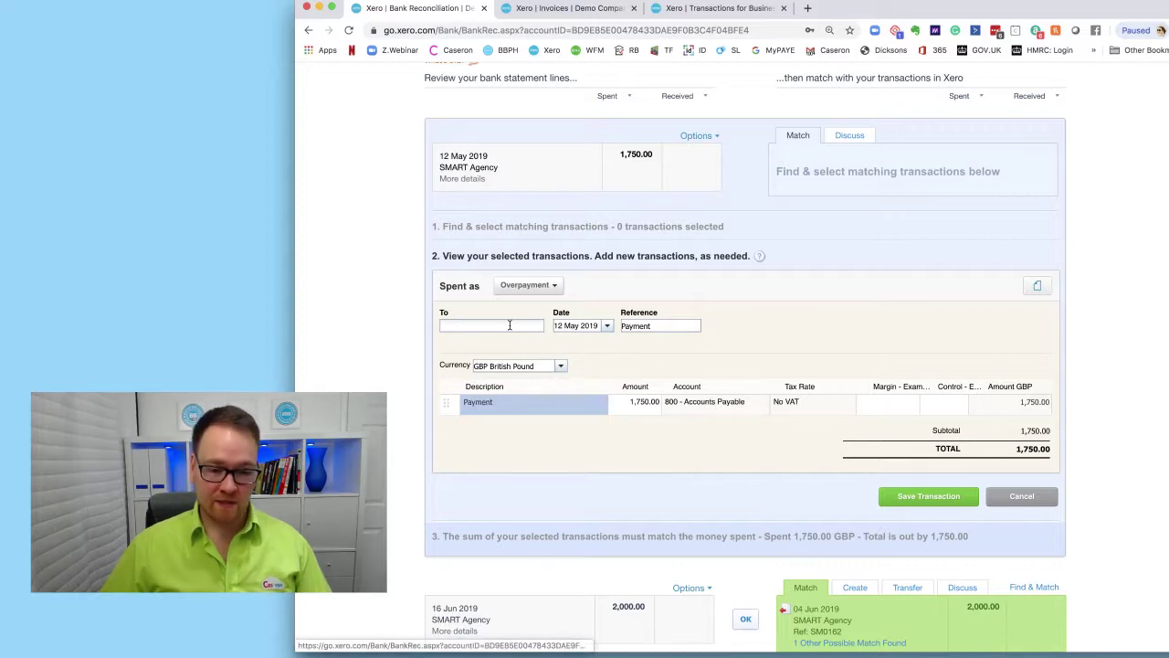
pyautogui.write('SMART')
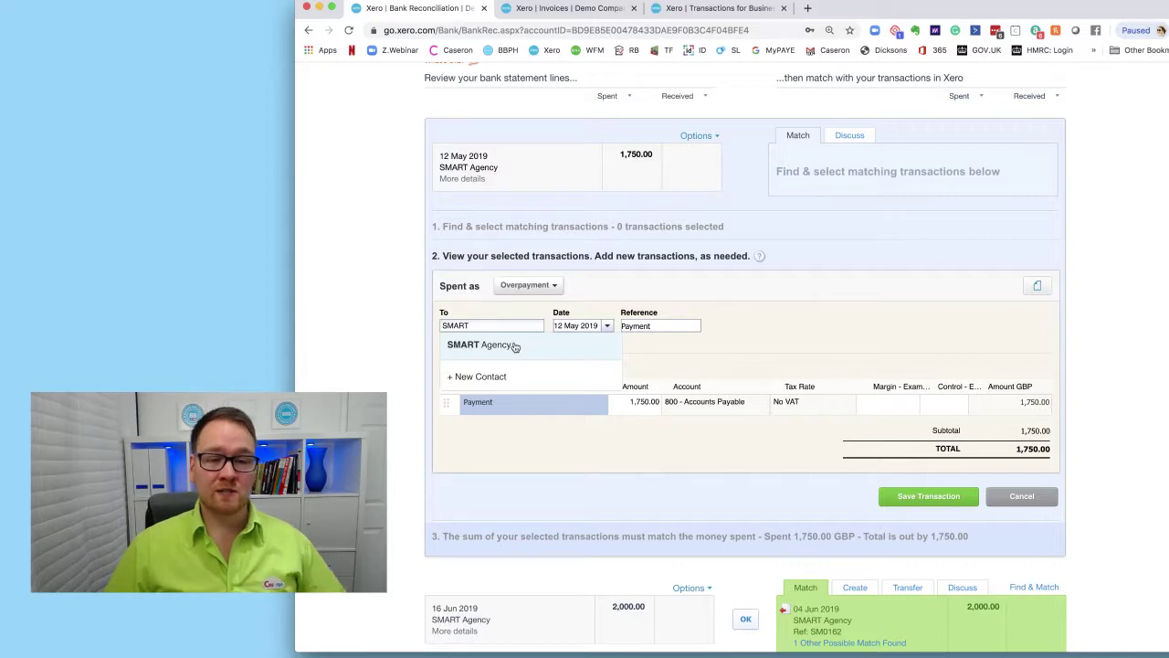
pyautogui.click(514, 345)
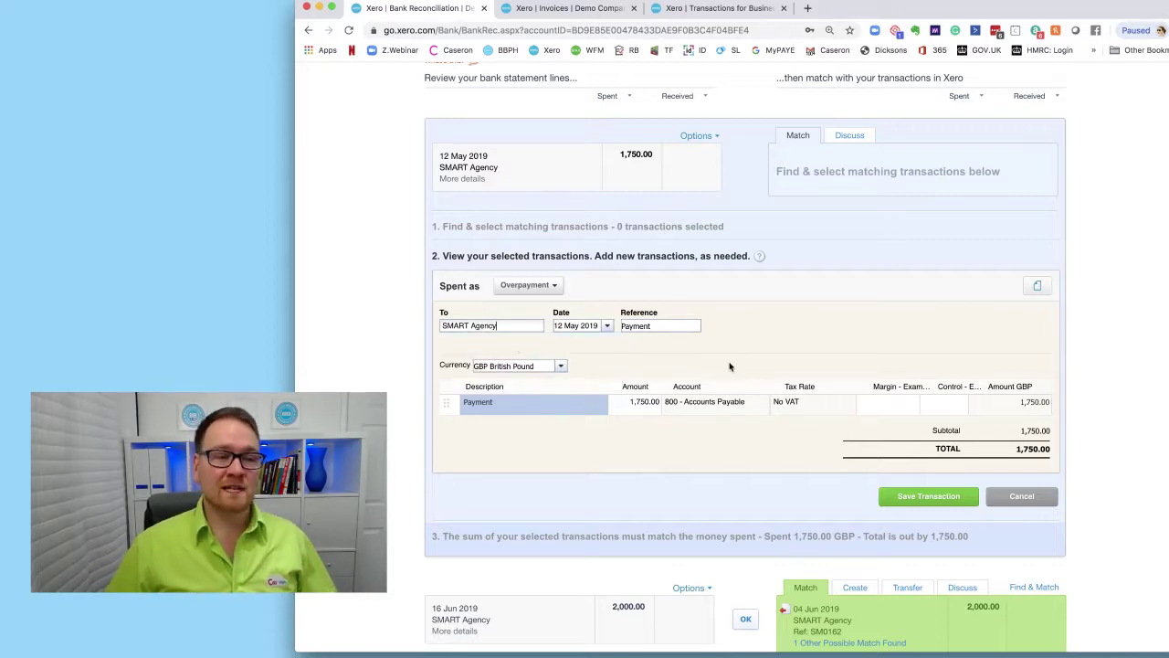
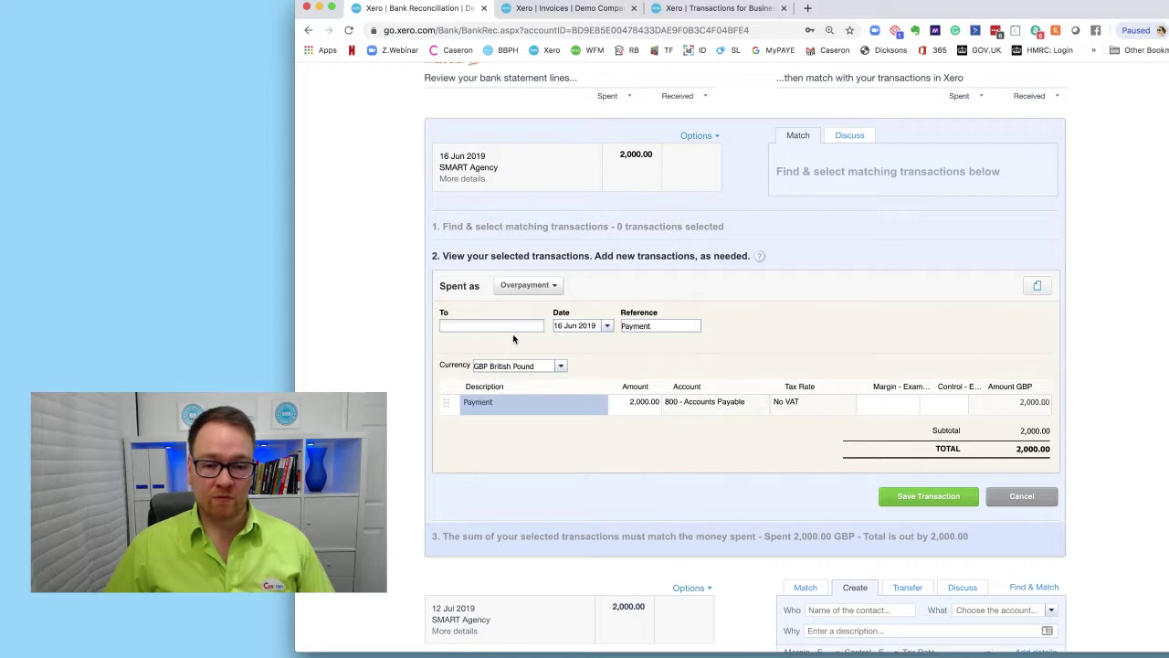
# Step: Choose SMART Agency as the payee of the 16 June overpayment, save it, and reconcile the statement line
pyautogui.write('SMart')
pyautogui.click(501, 346)
pyautogui.click(928, 496)
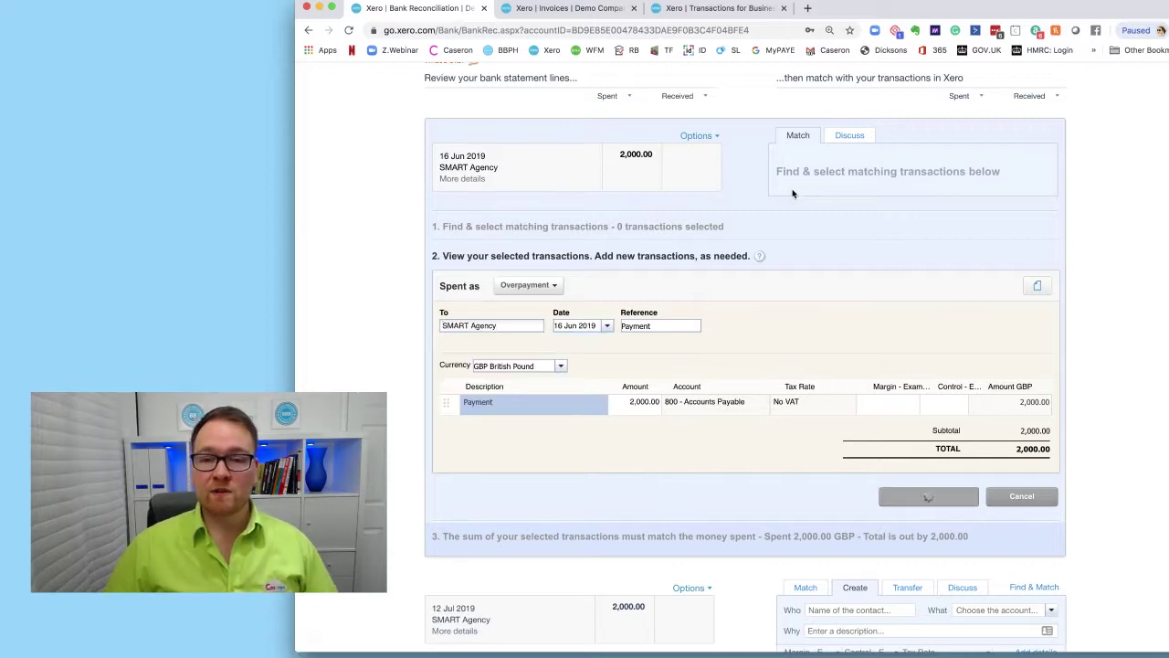
pyautogui.click(746, 168)
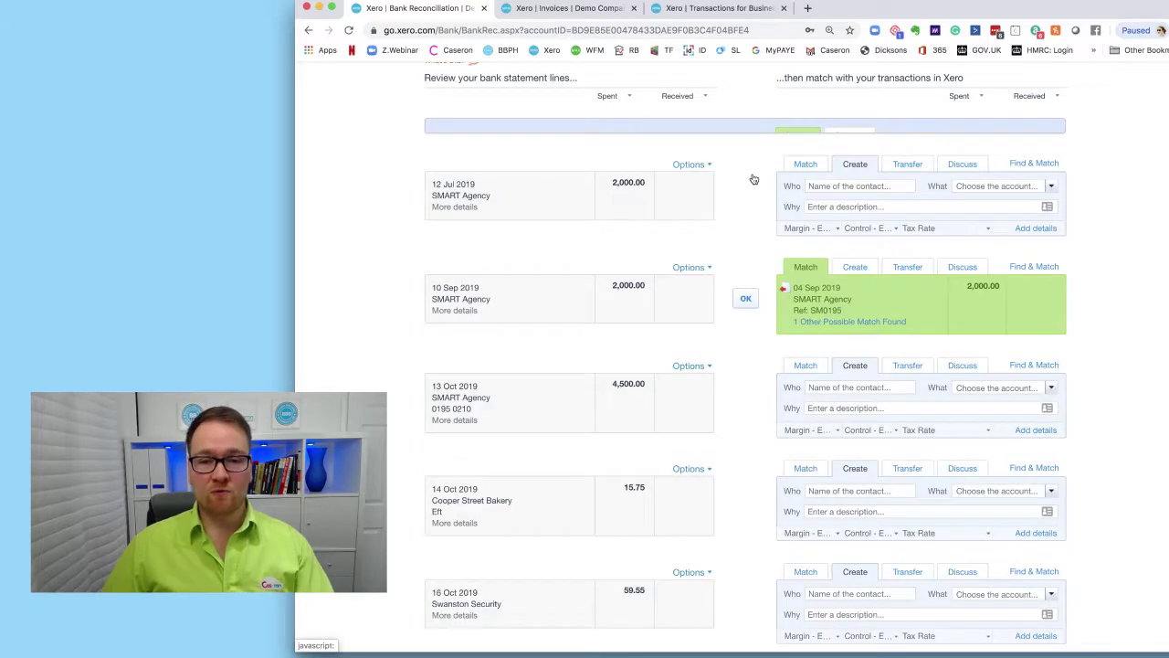
# Step: Start a spend money transaction of type Overpayment for the 12 July 2019 SMART Agency line of 2,000.00
pyautogui.click(1033, 121)
pyautogui.click(1005, 437)
pyautogui.click(976, 453)
pyautogui.click(548, 285)
pyautogui.click(535, 336)
# Step: Fill in the 12 July overpayment with reference and description Payment and payee SMART Agency, and save it
pyautogui.write('Payment')
pyautogui.click(541, 403)
pyautogui.hotkey('ctrl', 'a')
pyautogui.write('Payment')
pyautogui.click(487, 329)
pyautogui.write('SMAR')
pyautogui.click(499, 348)
pyautogui.click(917, 498)
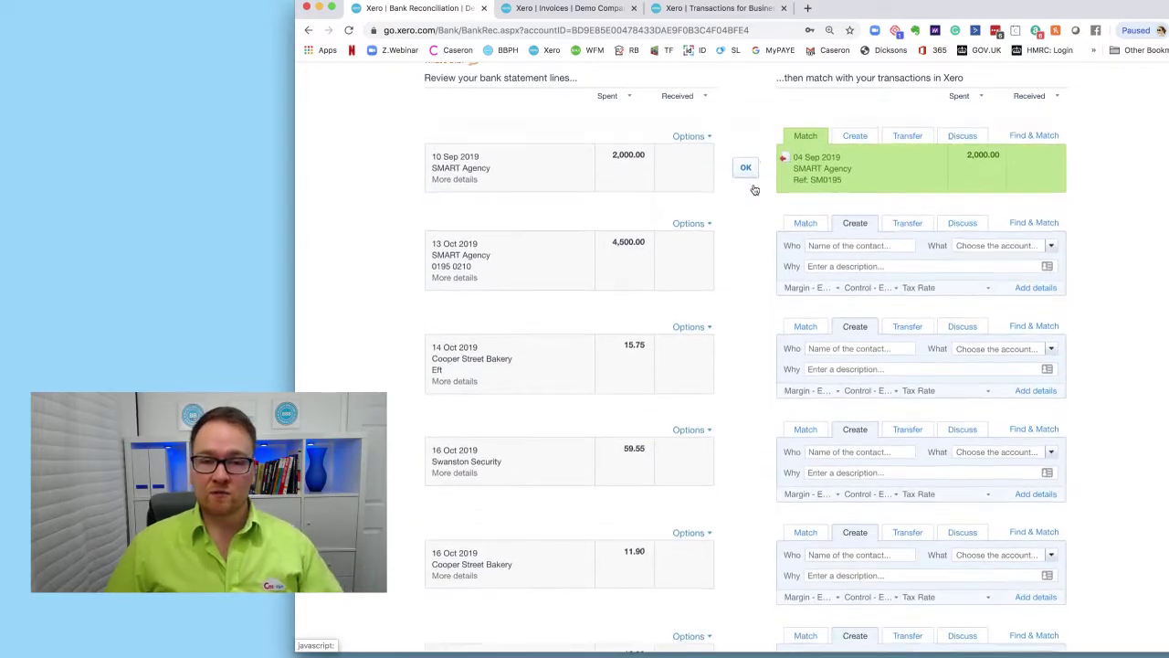
# Step: Open the matching transactions for the 10 September 2019 SMART Agency line
pyautogui.click(1035, 121)
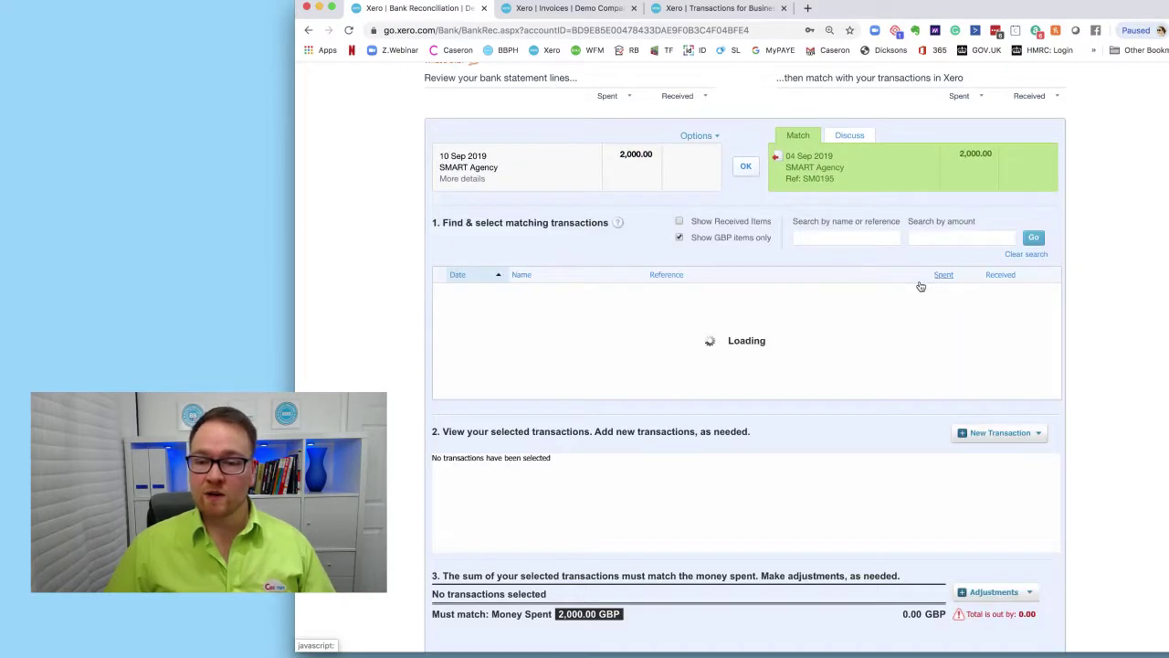
pyautogui.click(998, 433)
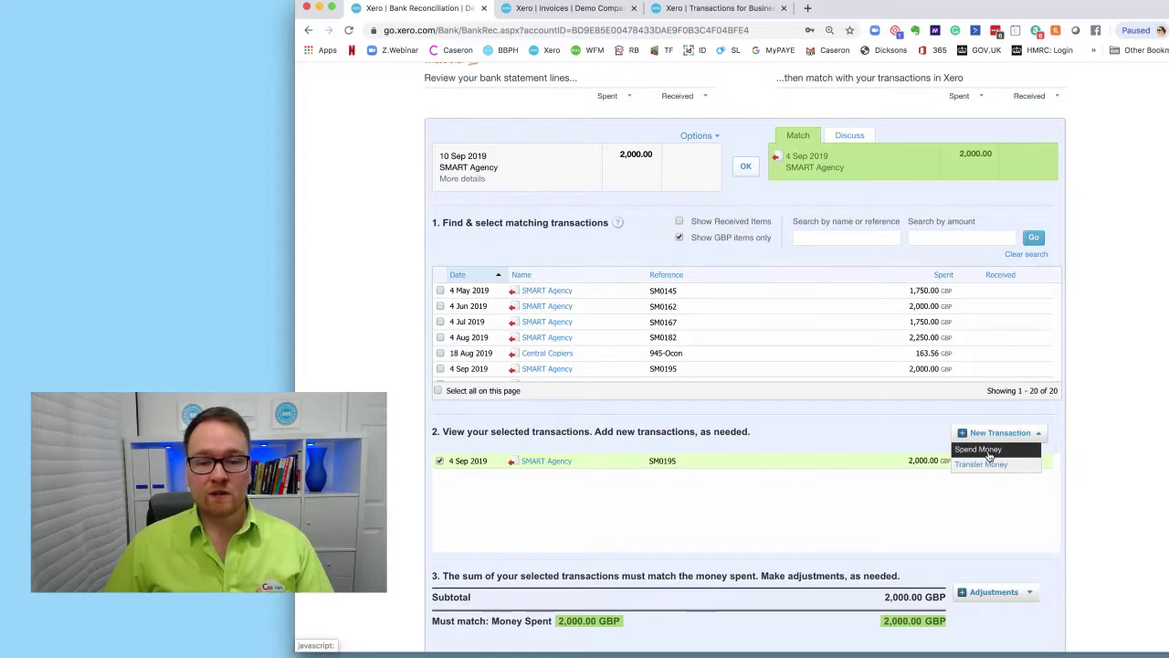
pyautogui.click(440, 294)
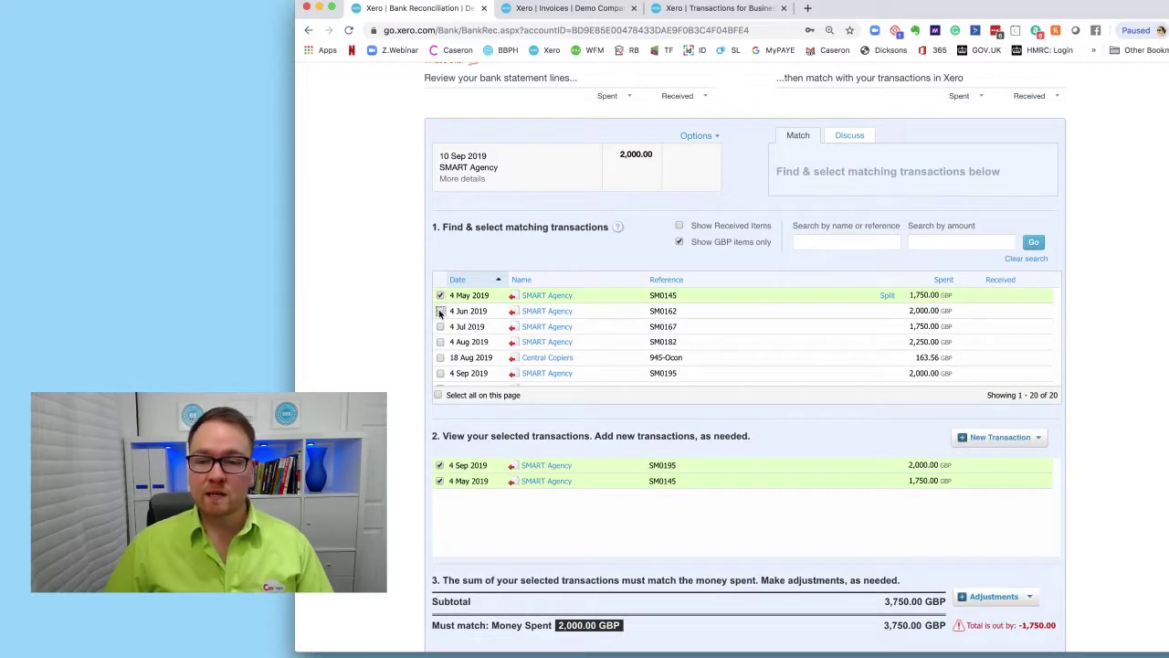
pyautogui.click(441, 311)
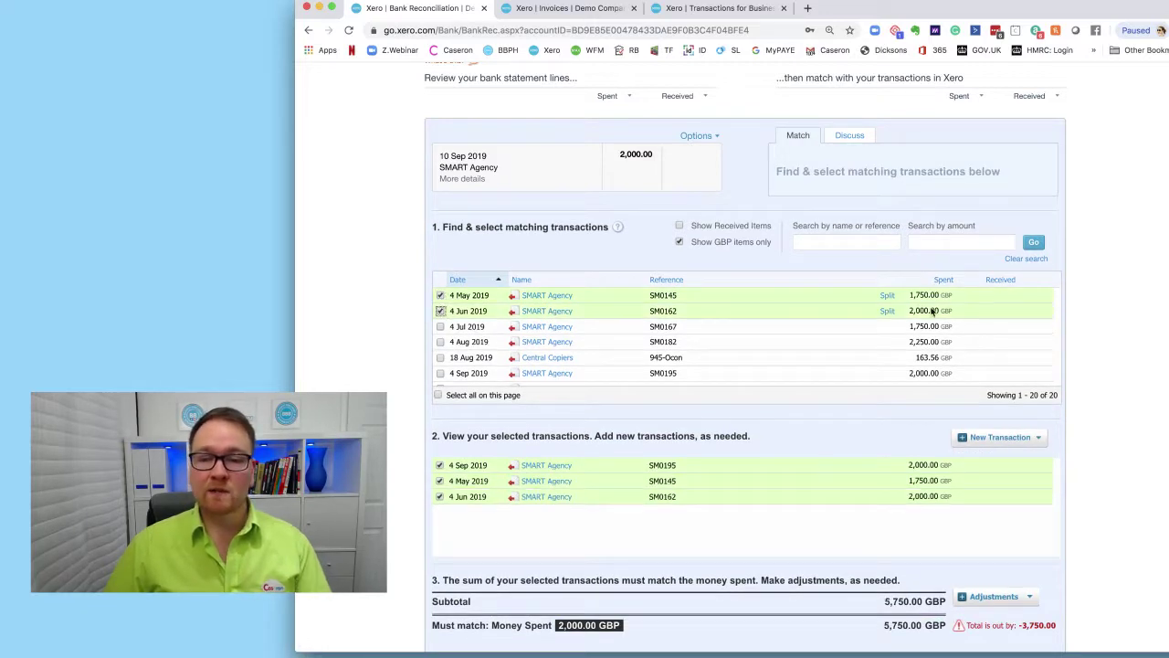
pyautogui.click(440, 295)
pyautogui.click(440, 311)
# Step: Deselect bill SM0195 and start a spend money transaction of type Overpayment for the 10 September line
pyautogui.click(439, 465)
pyautogui.click(1007, 439)
pyautogui.click(996, 462)
pyautogui.click(541, 287)
pyautogui.click(530, 334)
# Step: Complete the 10 September overpayment with reference Payment and payee SMART Agency, and save it
pyautogui.click(548, 405)
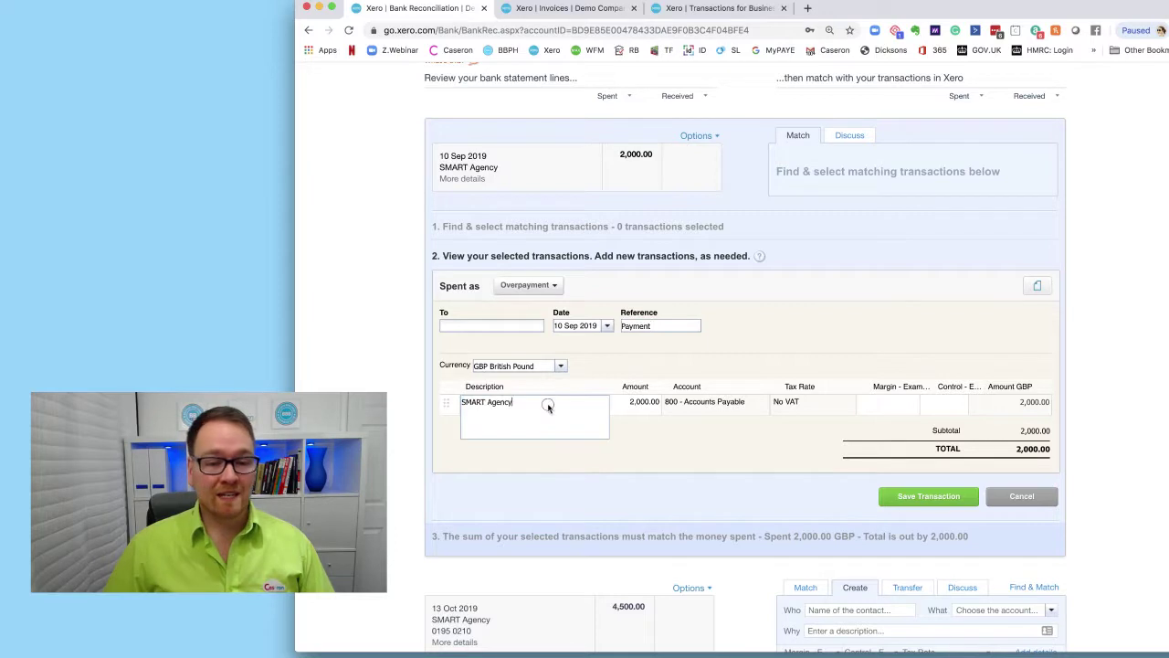
pyautogui.click(517, 326)
pyautogui.write('SMART')
pyautogui.click(498, 352)
pyautogui.click(923, 500)
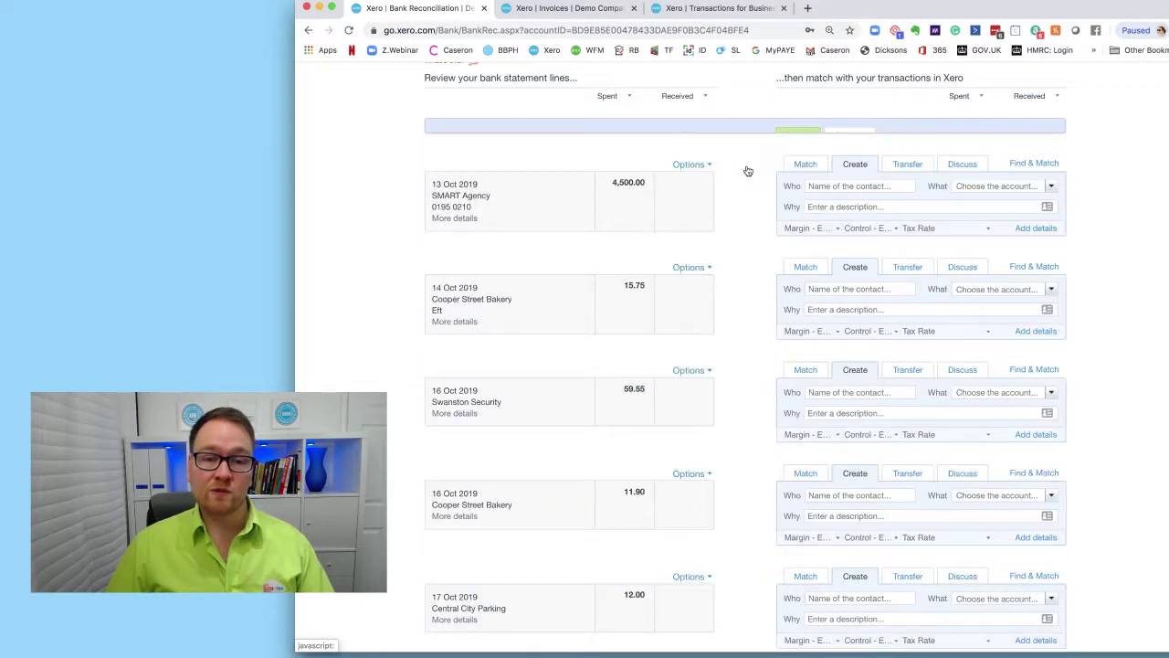
# Step: Start a spend money transaction for the 13 October 2019 SMART Agency line of 4,500.00
pyautogui.click(1035, 124)
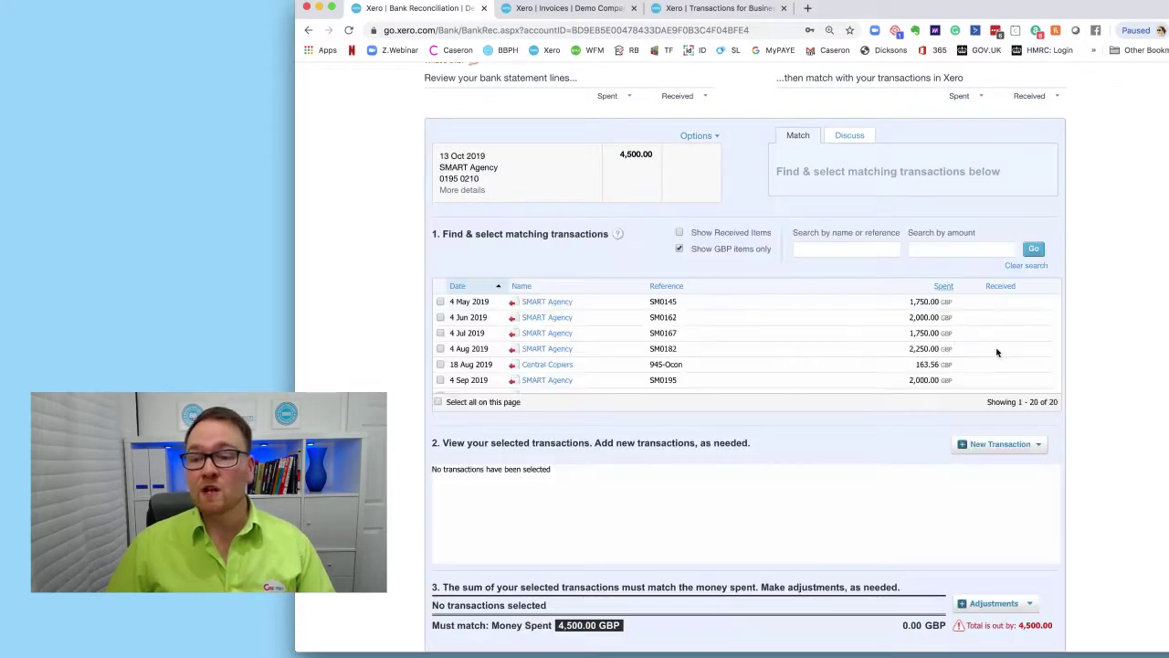
pyautogui.click(1001, 444)
pyautogui.click(997, 458)
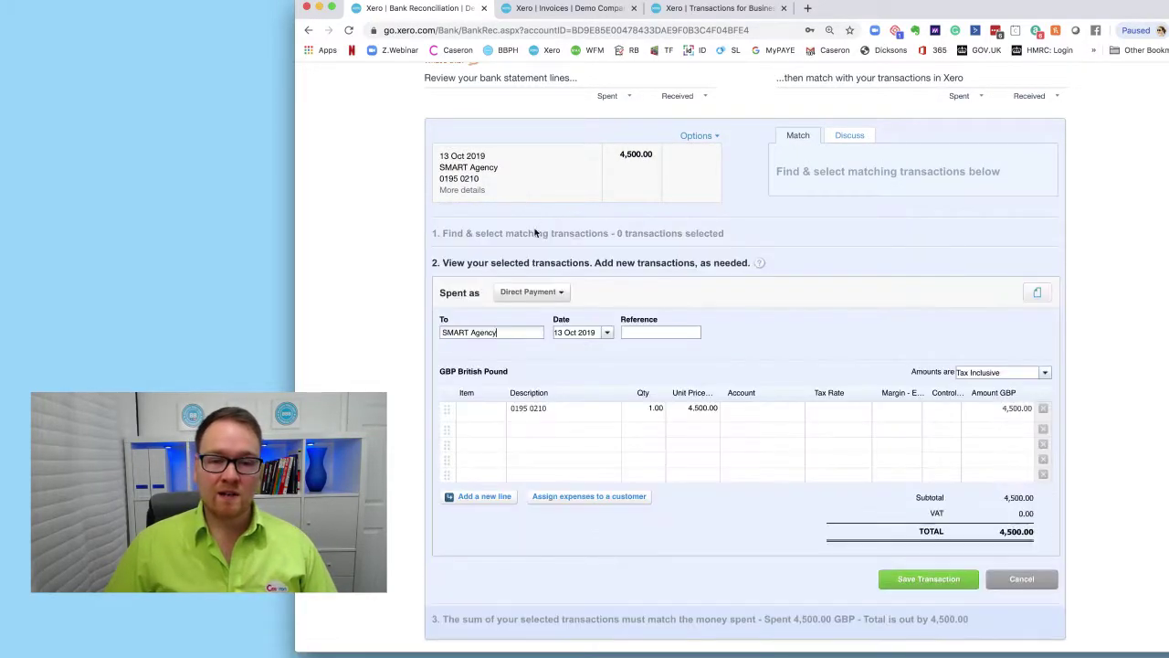
pyautogui.click(538, 294)
pyautogui.click(536, 323)
# Step: Enter Payment as the 13 October transaction's reference and description, and set its type to Overpayment
pyautogui.click(640, 333)
pyautogui.write('Payment')
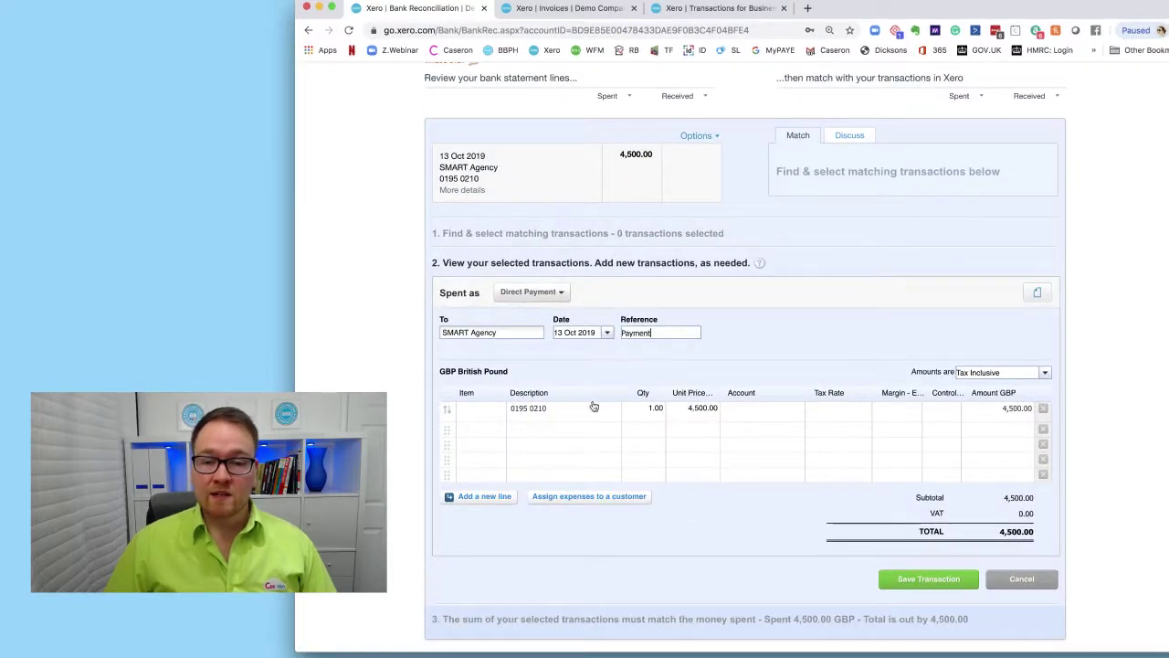
pyautogui.click(571, 409)
pyautogui.write('Payment')
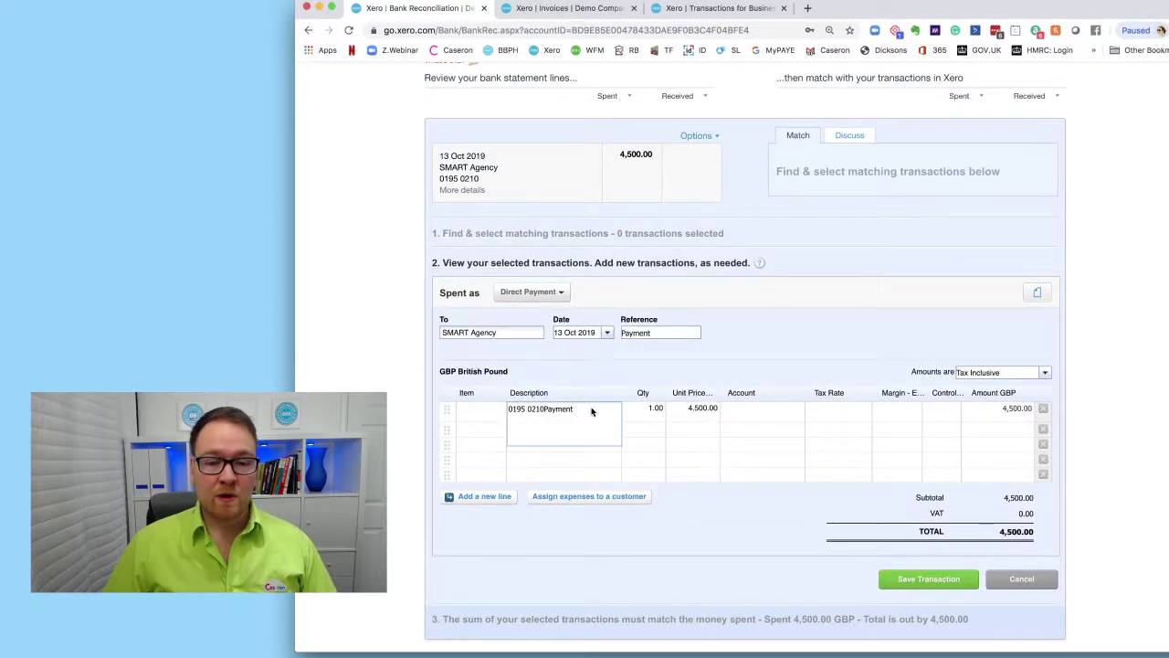
pyautogui.click(538, 294)
pyautogui.click(521, 337)
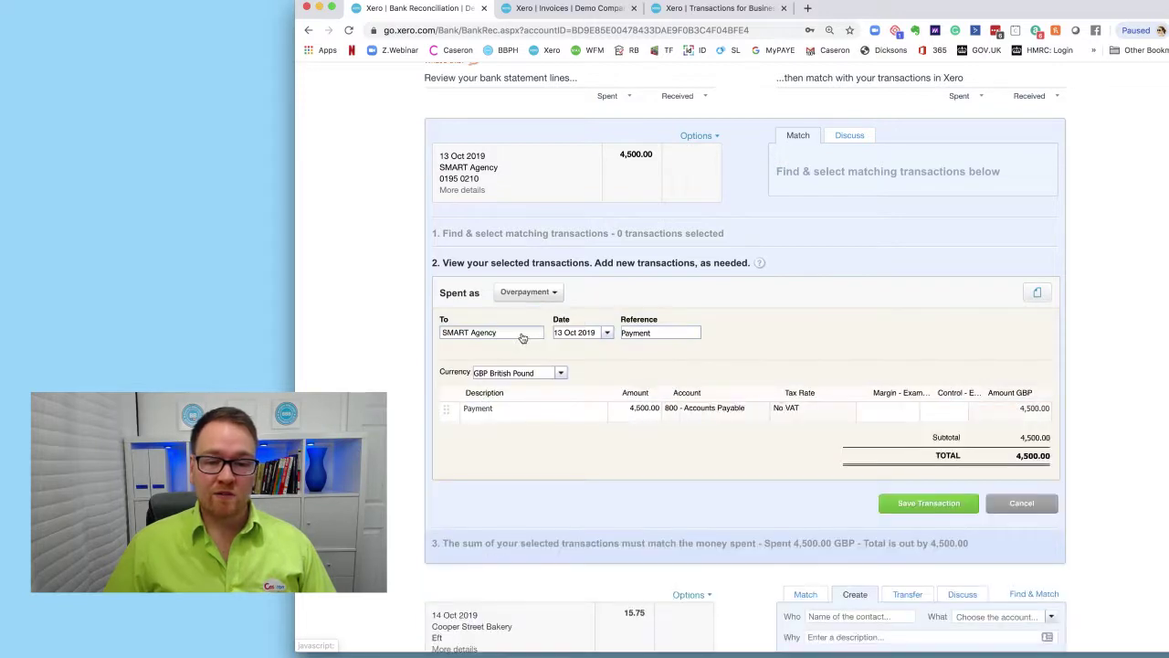
# Step: Reselect SMART Agency as the payee, then save and reconcile the 13 October overpayment
pyautogui.moveTo(521, 337); pyautogui.dragTo(438, 324)
pyautogui.write('SMART')
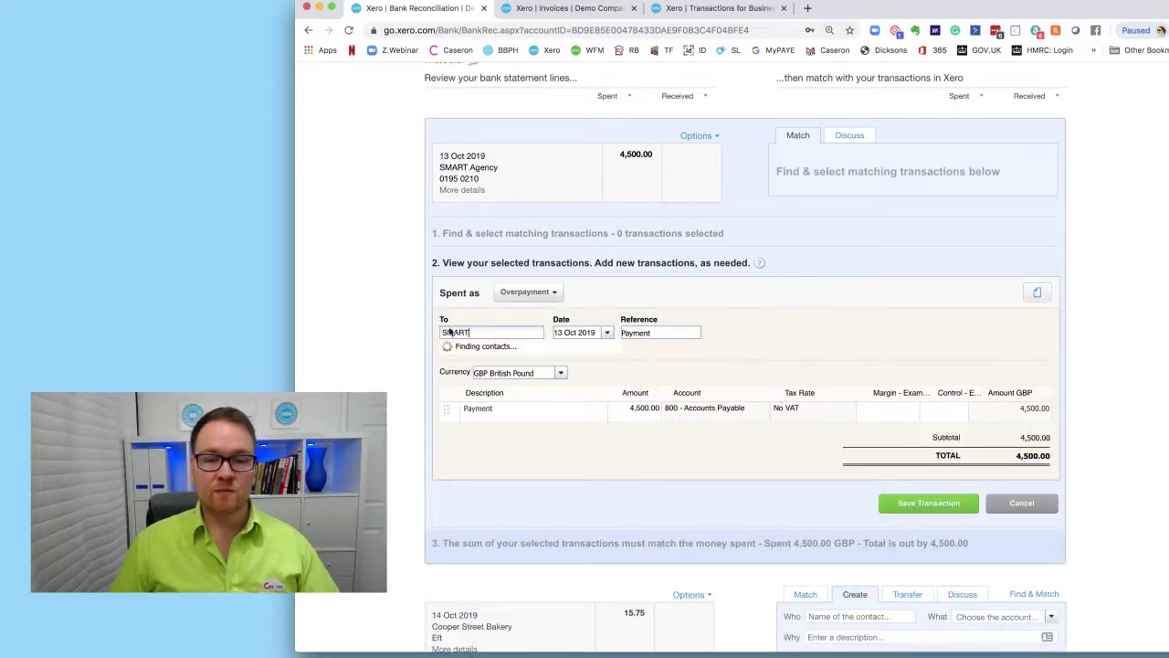
pyautogui.click(493, 351)
pyautogui.click(904, 502)
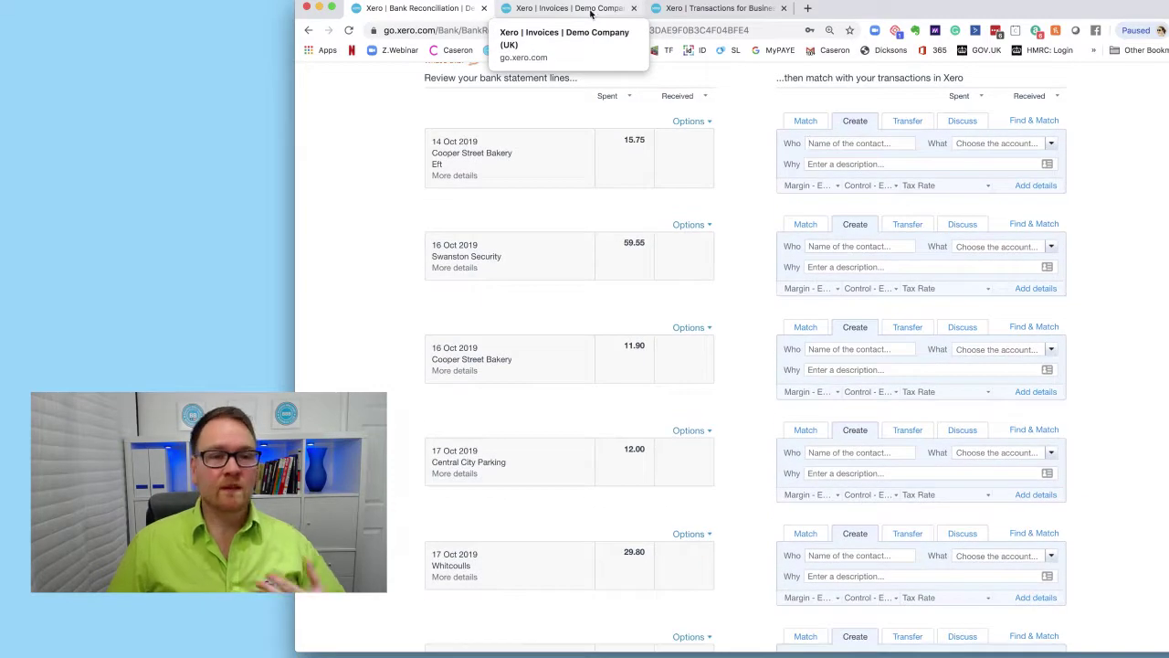
# Step: Find the SMART Agency contact and open its recent bills report to review the bills and payments
pyautogui.click(591, 9)
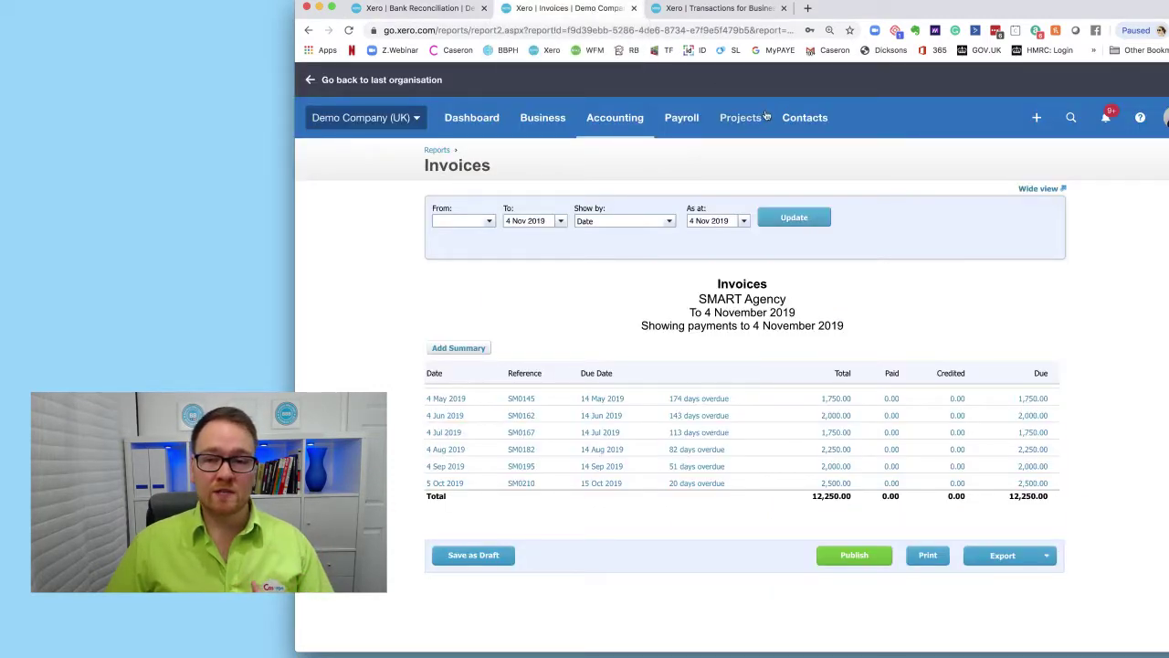
pyautogui.click(804, 117)
pyautogui.click(795, 161)
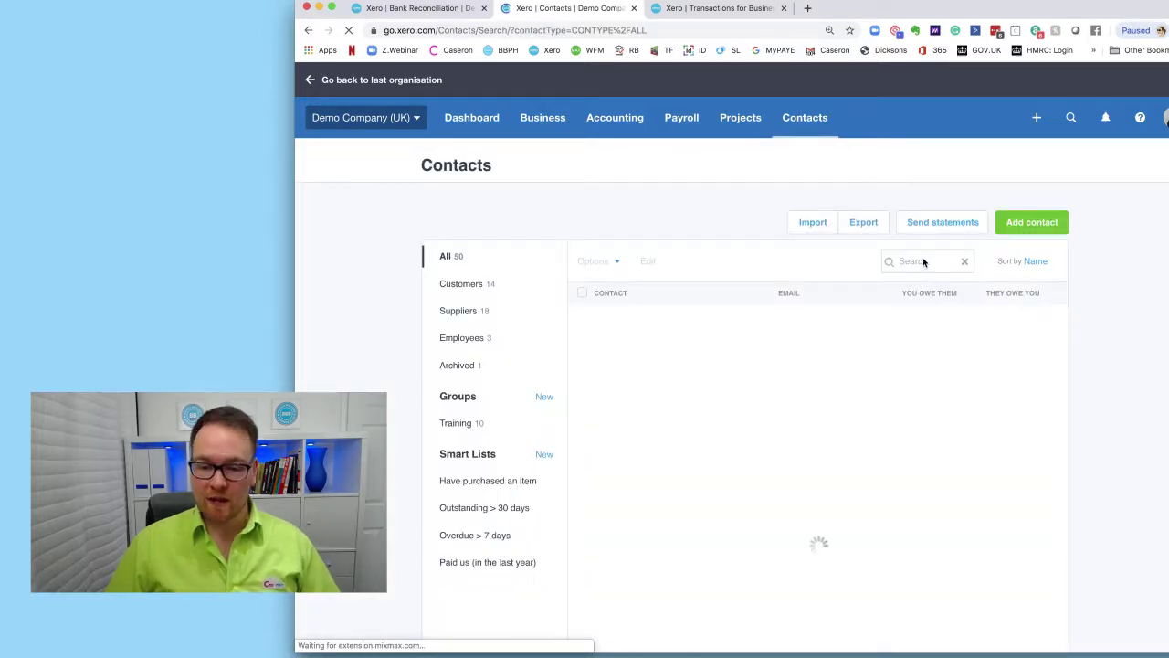
pyautogui.click(922, 260)
pyautogui.write('SMART')
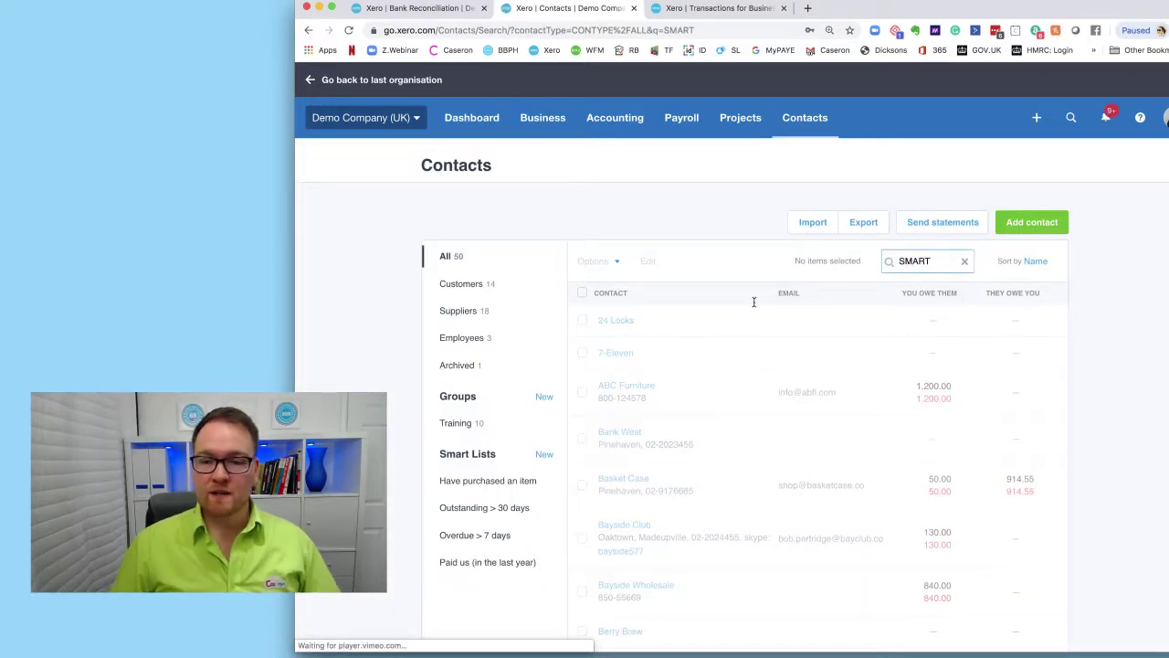
pyautogui.click(616, 323)
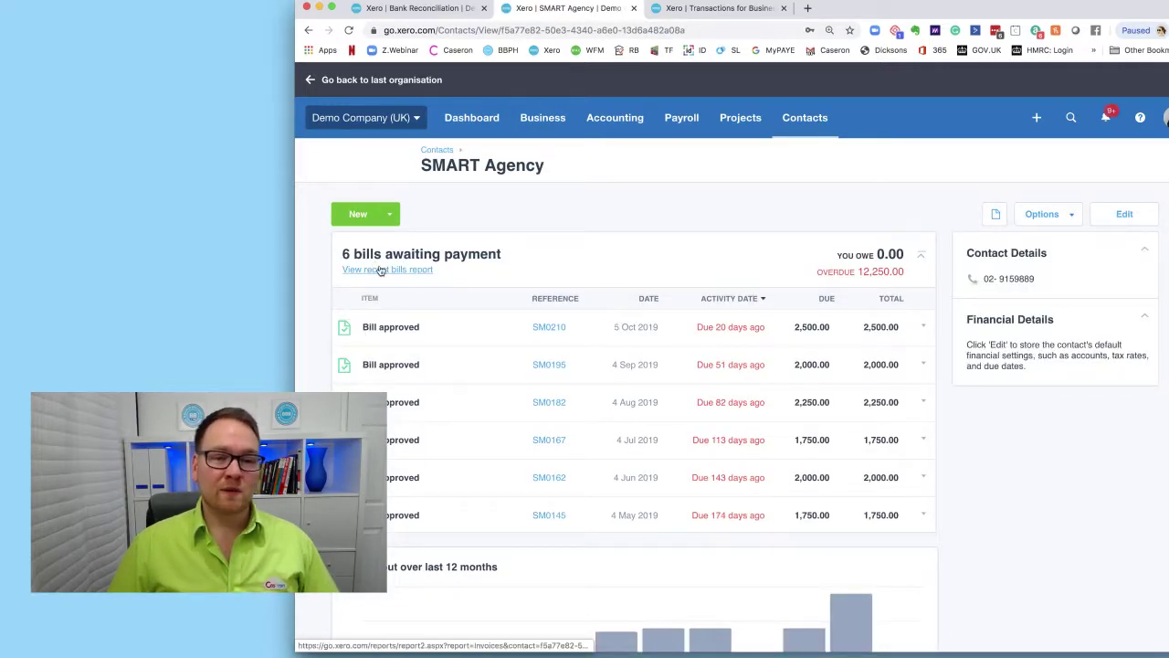
pyautogui.click(412, 272)
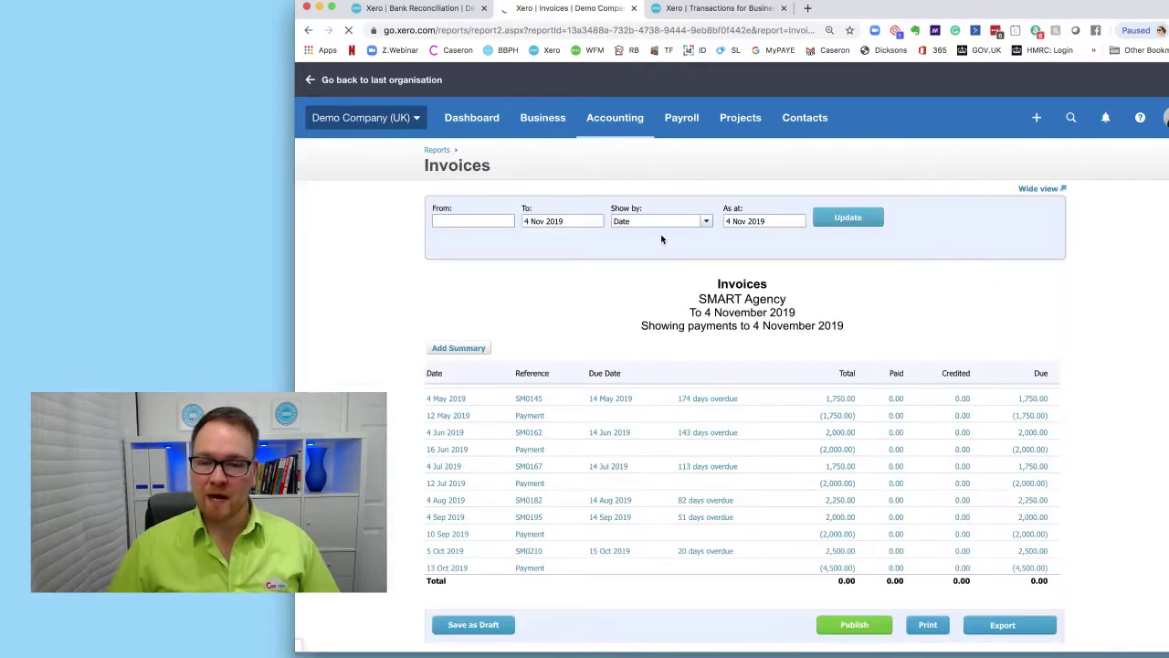
pyautogui.scroll(-2, 657, 252)
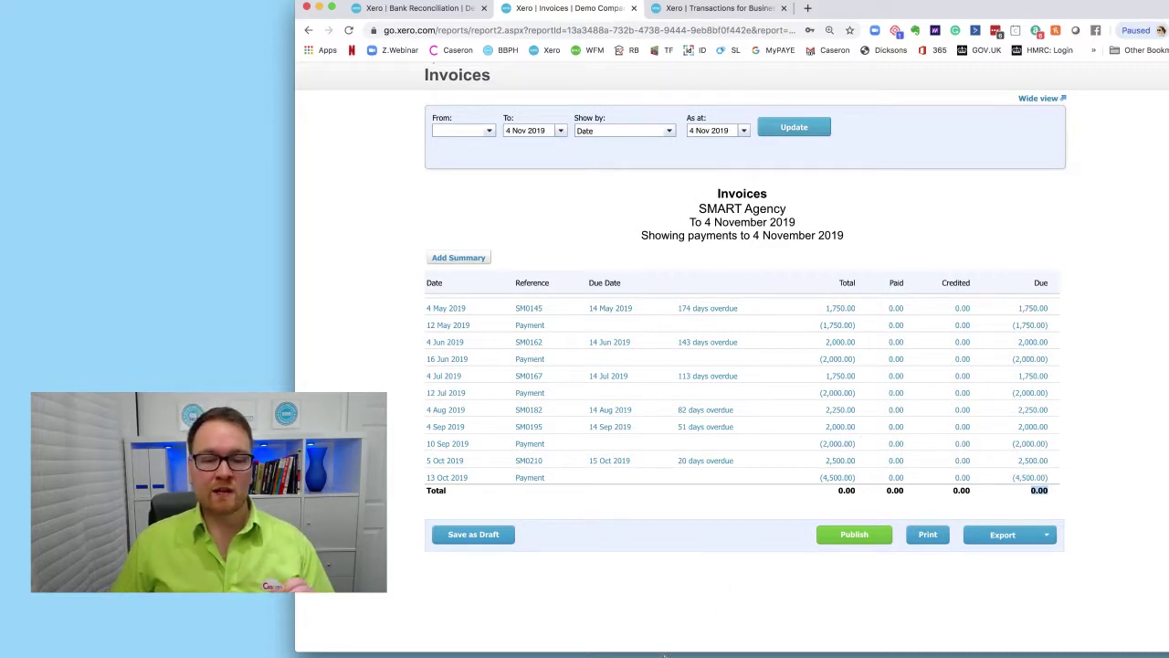
# Step: Switch to the Excel Activity Statement, show all Reference entries including payments, and check the Outstanding balance
pyautogui.press('super+Tab')
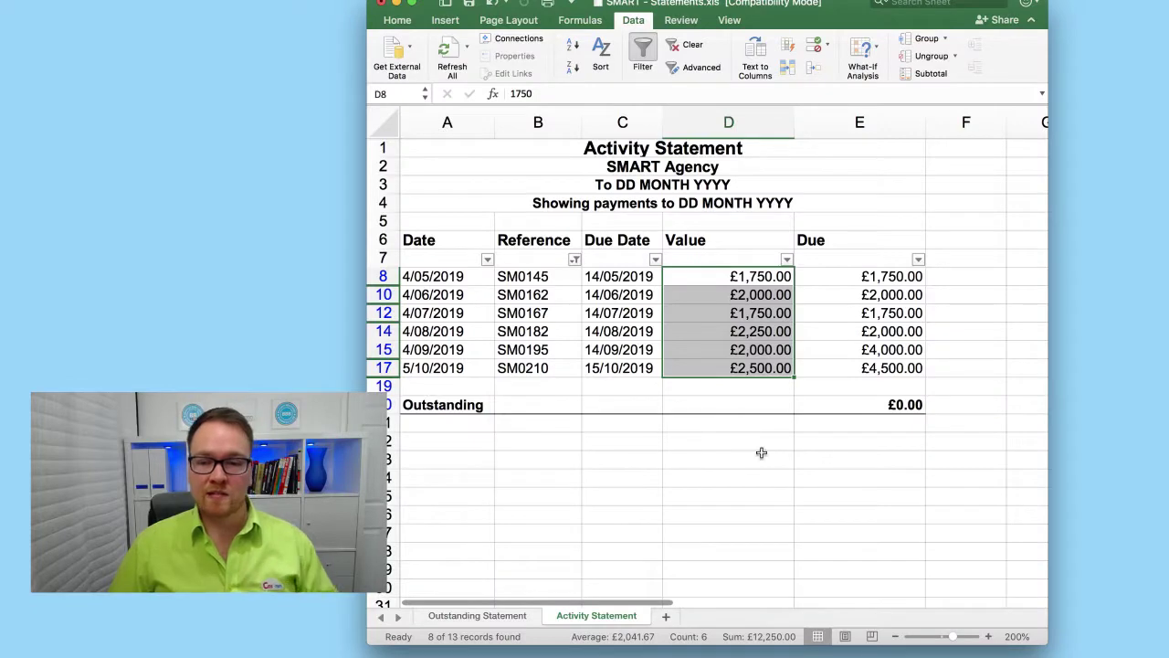
pyautogui.click(822, 442)
pyautogui.click(574, 260)
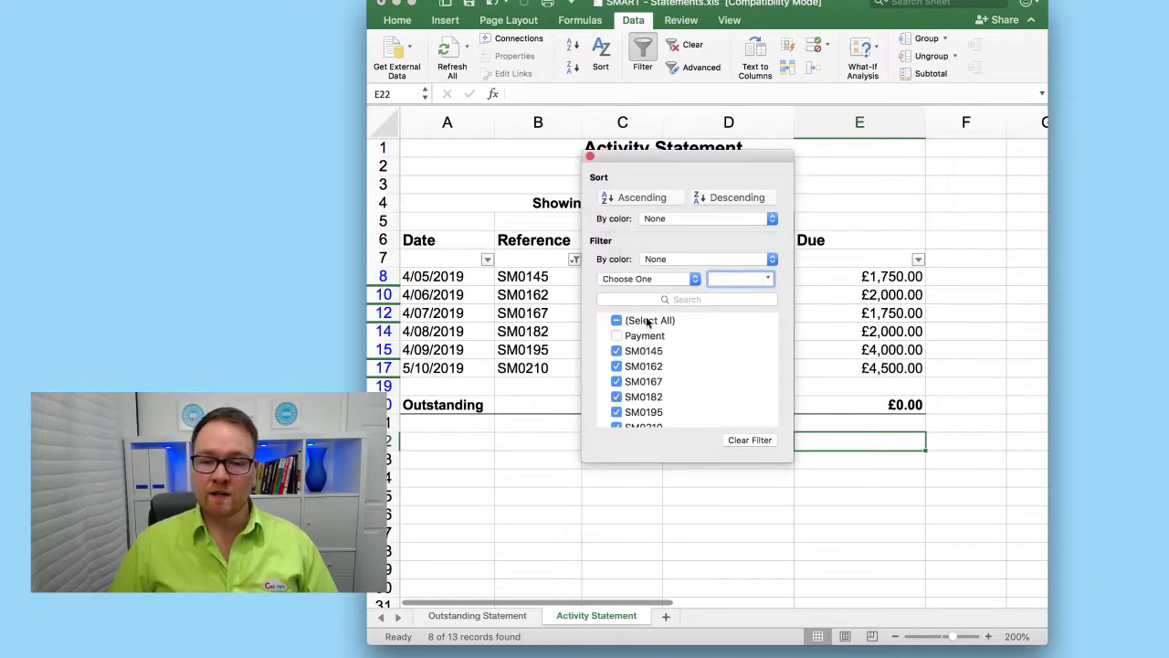
pyautogui.click(617, 320)
pyautogui.click(974, 326)
pyautogui.click(974, 326)
pyautogui.click(911, 496)
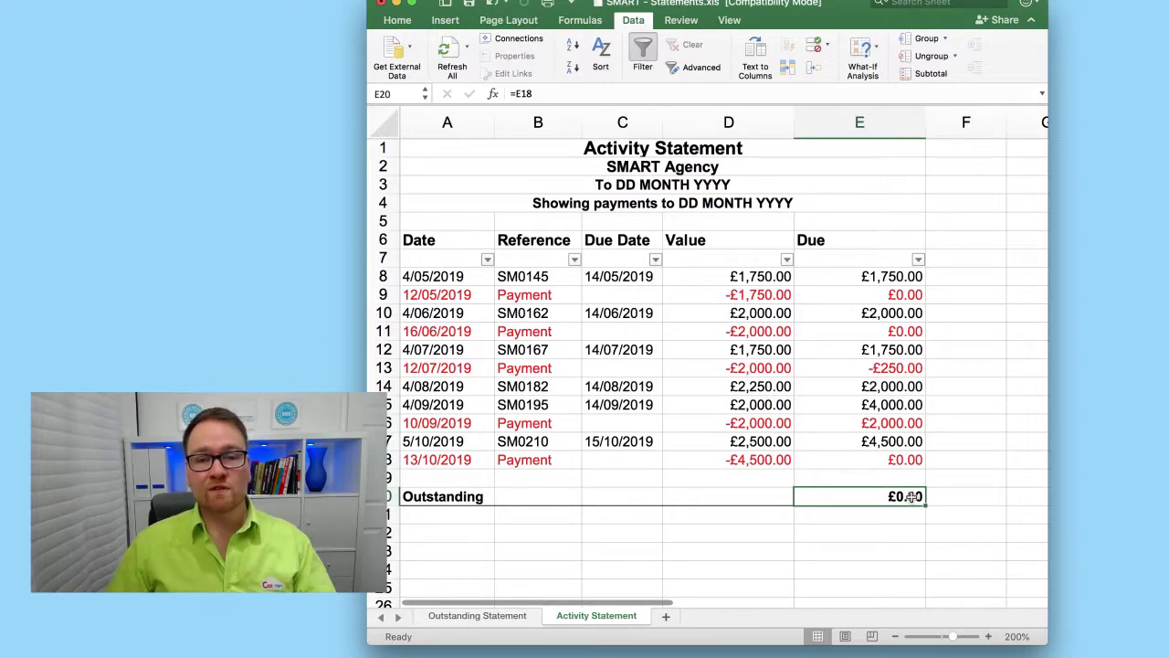
# Step: Switch from Excel back to the Invoices report in Xero
pyautogui.press('super+Tab')
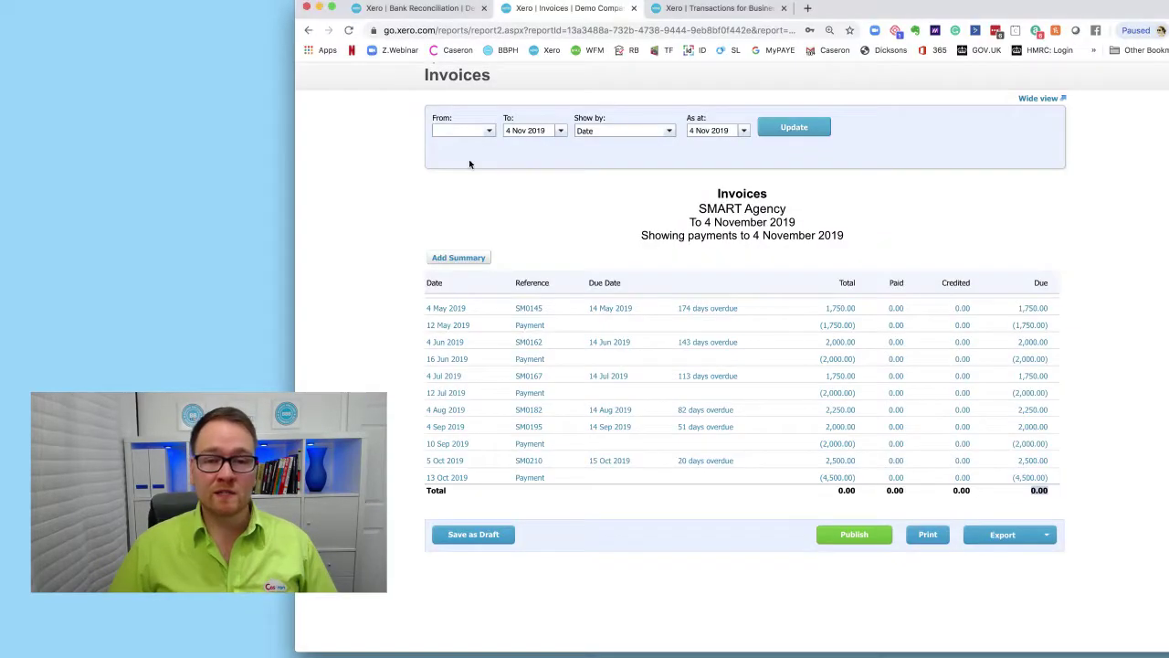
pyautogui.click(489, 131)
pyautogui.click(450, 151)
pyautogui.click(450, 150)
pyautogui.click(451, 151)
pyautogui.click(450, 151)
pyautogui.click(451, 151)
pyautogui.click(449, 150)
pyautogui.click(447, 150)
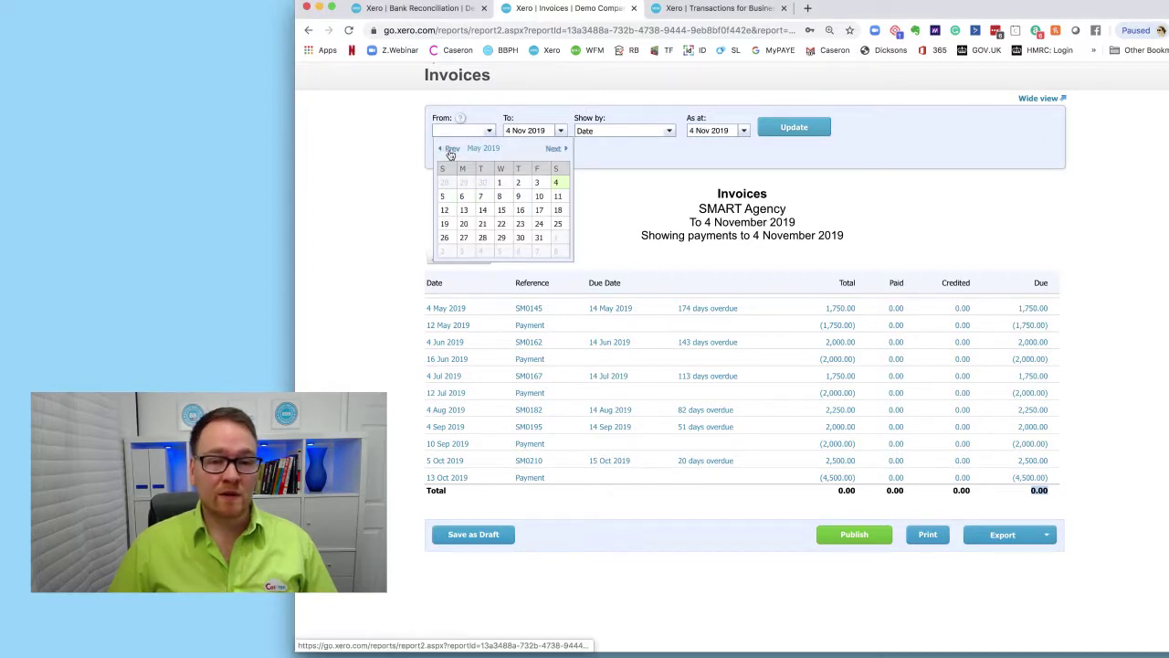
pyautogui.click(447, 149)
pyautogui.click(440, 151)
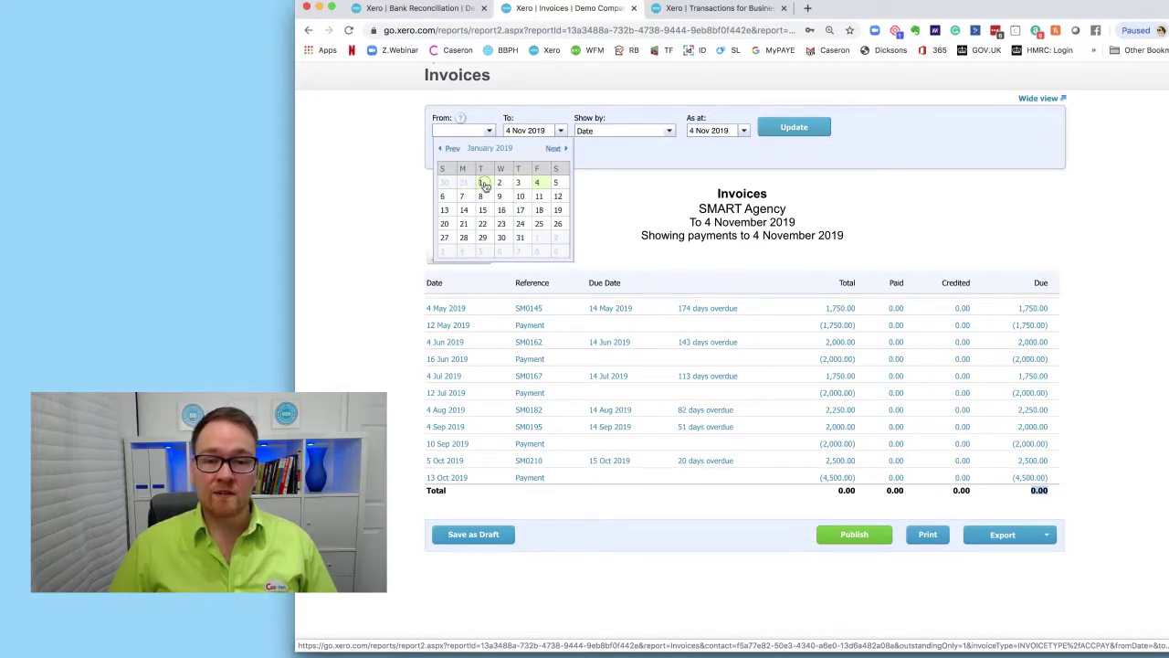
pyautogui.click(565, 135)
# Step: Set the Invoices report's From date to 1 Jan 2019
pyautogui.click(490, 133)
pyautogui.click(450, 150)
pyautogui.click(450, 150)
pyautogui.click(451, 150)
pyautogui.click(451, 150)
pyautogui.click(451, 151)
pyautogui.click(453, 153)
pyautogui.click(454, 155)
pyautogui.click(452, 152)
pyautogui.click(451, 150)
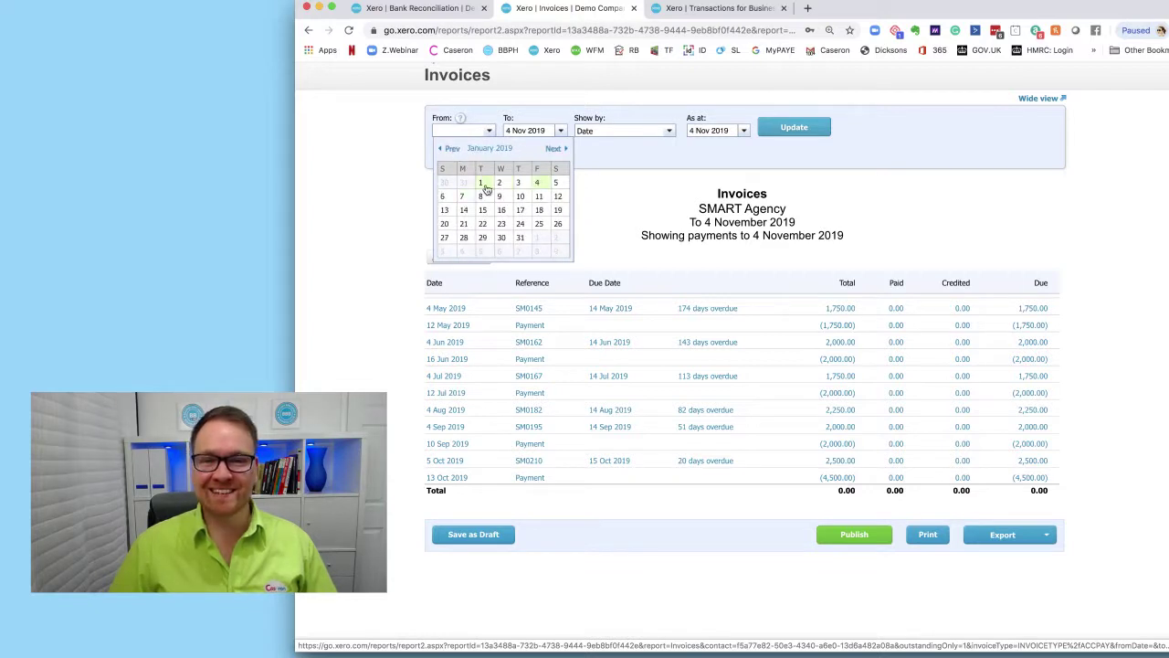
pyautogui.click(481, 182)
# Step: Set the report's To date to 31 Dec 2019 and update the report
pyautogui.click(560, 131)
pyautogui.click(630, 154)
pyautogui.click(559, 252)
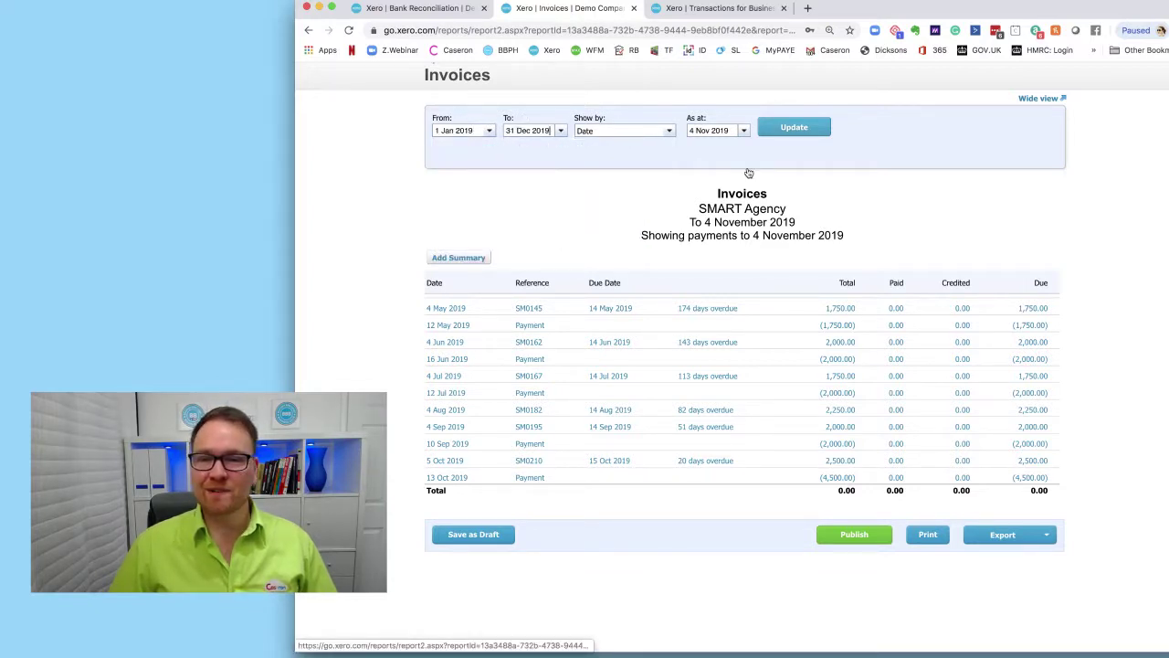
pyautogui.click(794, 127)
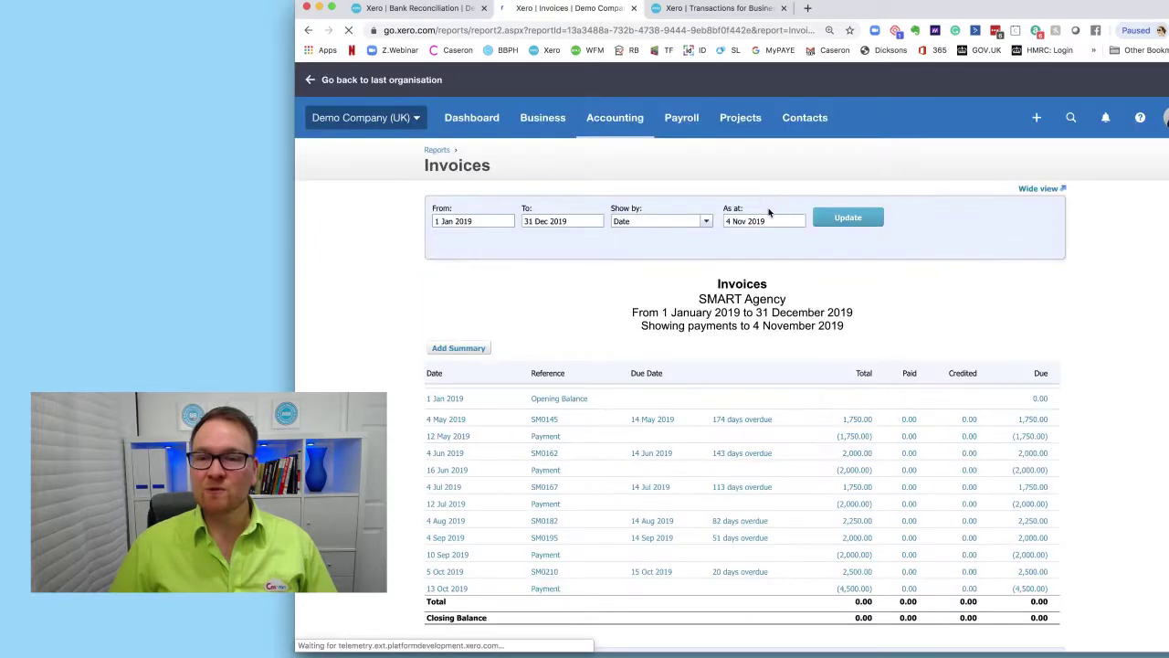
# Step: Set the report's As at date to 31 Dec 2019, update it, and check the closing balance
pyautogui.click(746, 221)
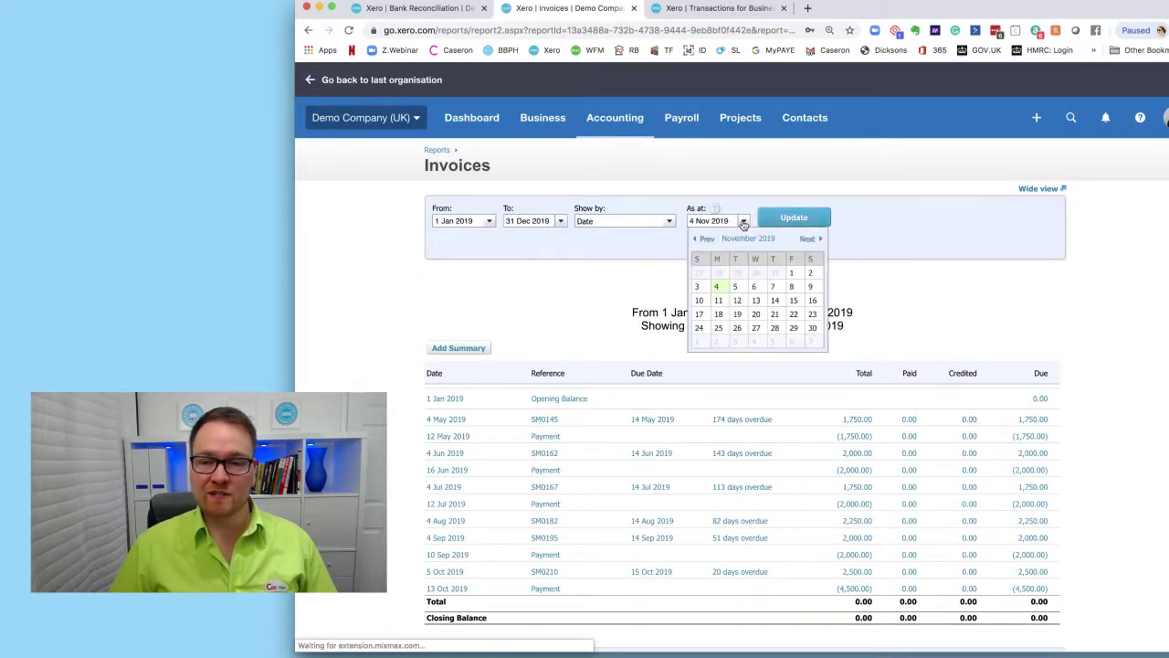
pyautogui.click(816, 240)
pyautogui.click(738, 340)
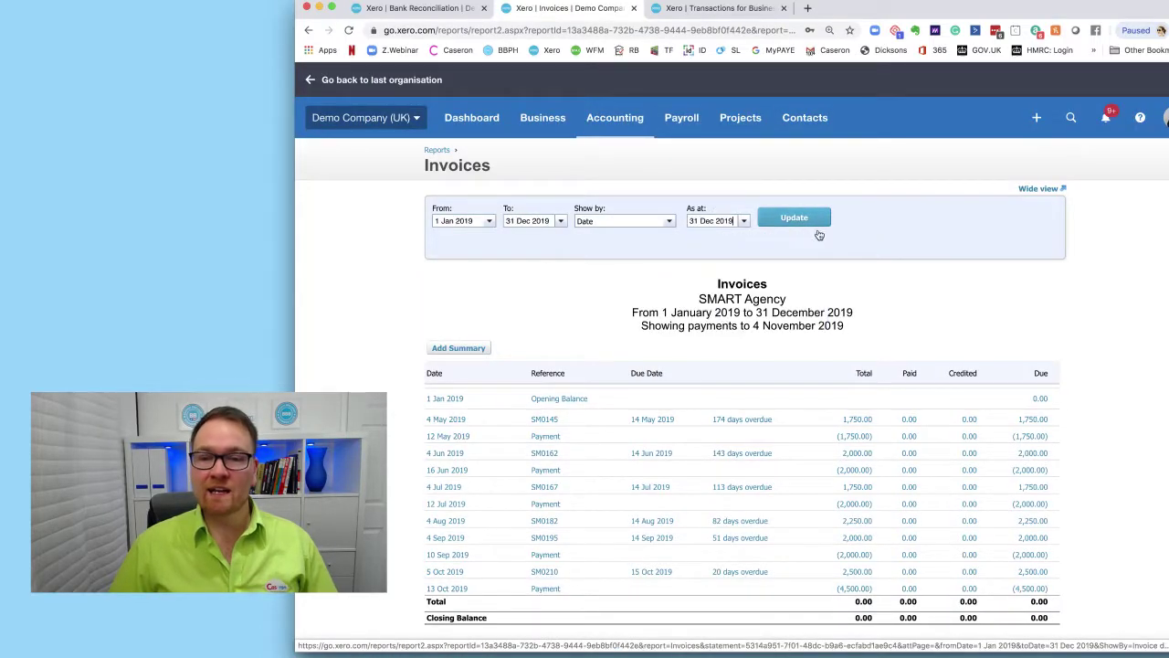
pyautogui.click(810, 229)
pyautogui.scroll(-3, 831, 248)
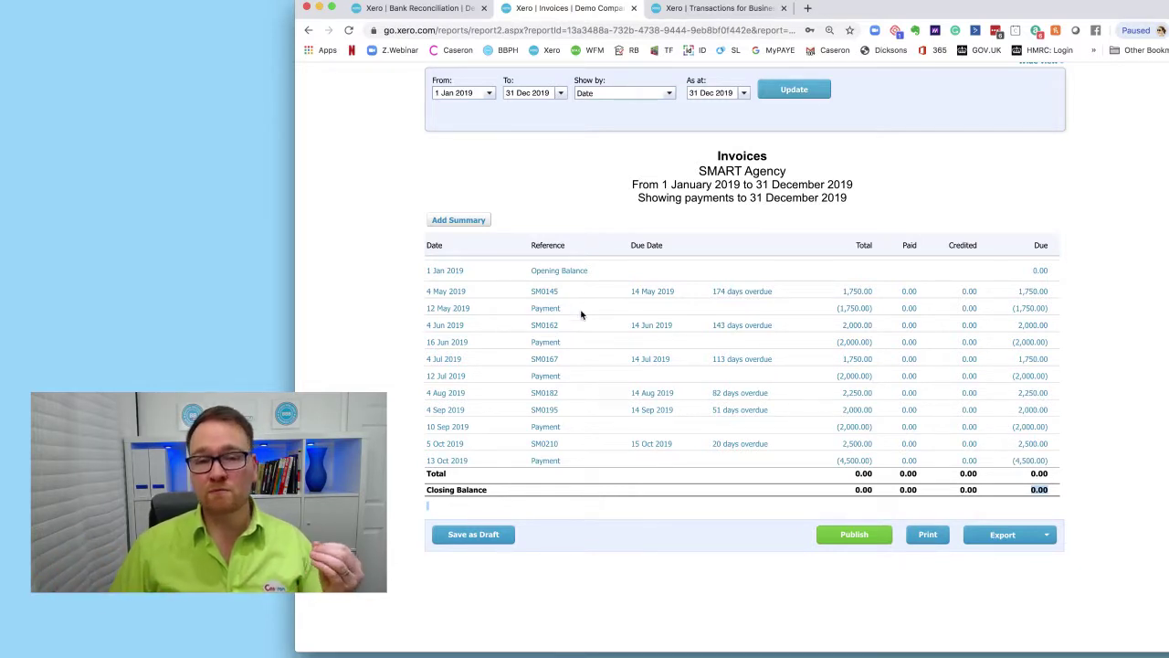
# Step: Open all contacts in a new tab, search for smart, and look up the SMART Agency contact
pyautogui.scroll(3, 586, 310)
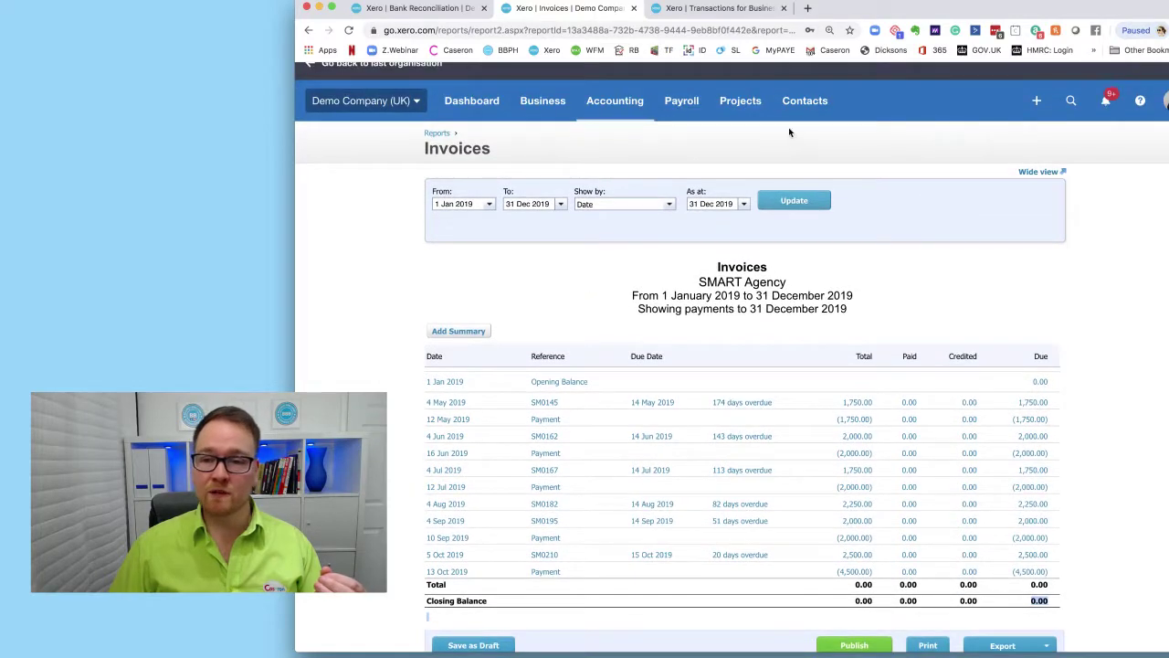
pyautogui.click(804, 102)
pyautogui.rightClick(829, 137)
pyautogui.click(835, 142)
pyautogui.hotkey('ctrl', 'Tab')
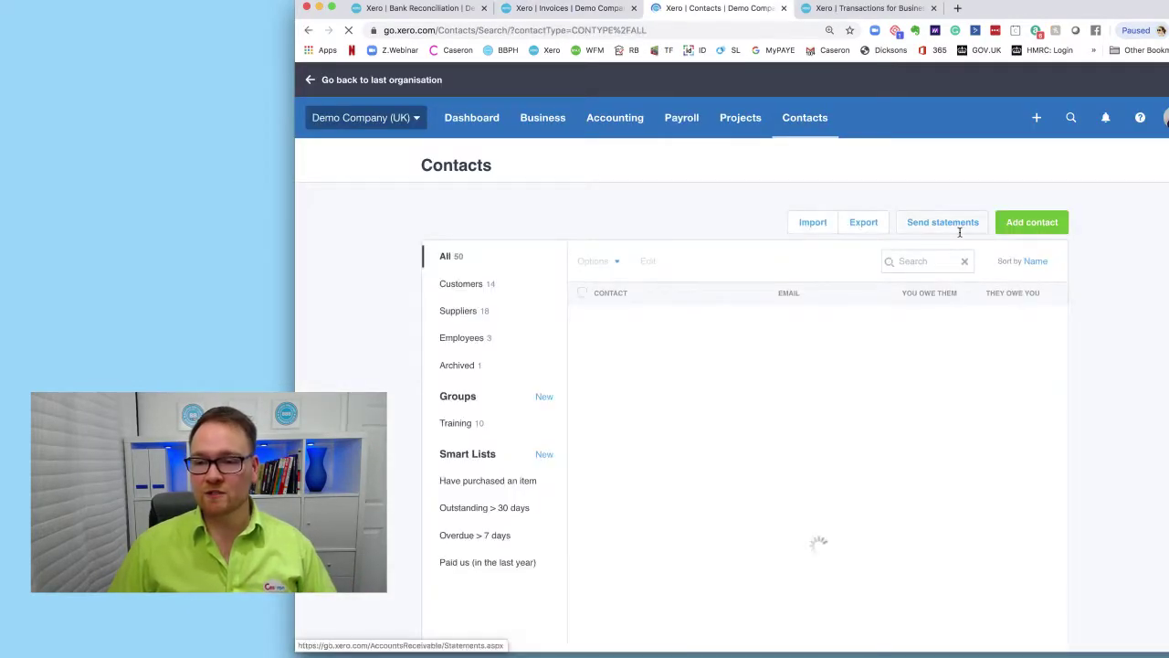
pyautogui.click(939, 259)
pyautogui.write('smart')
pyautogui.press('Return')
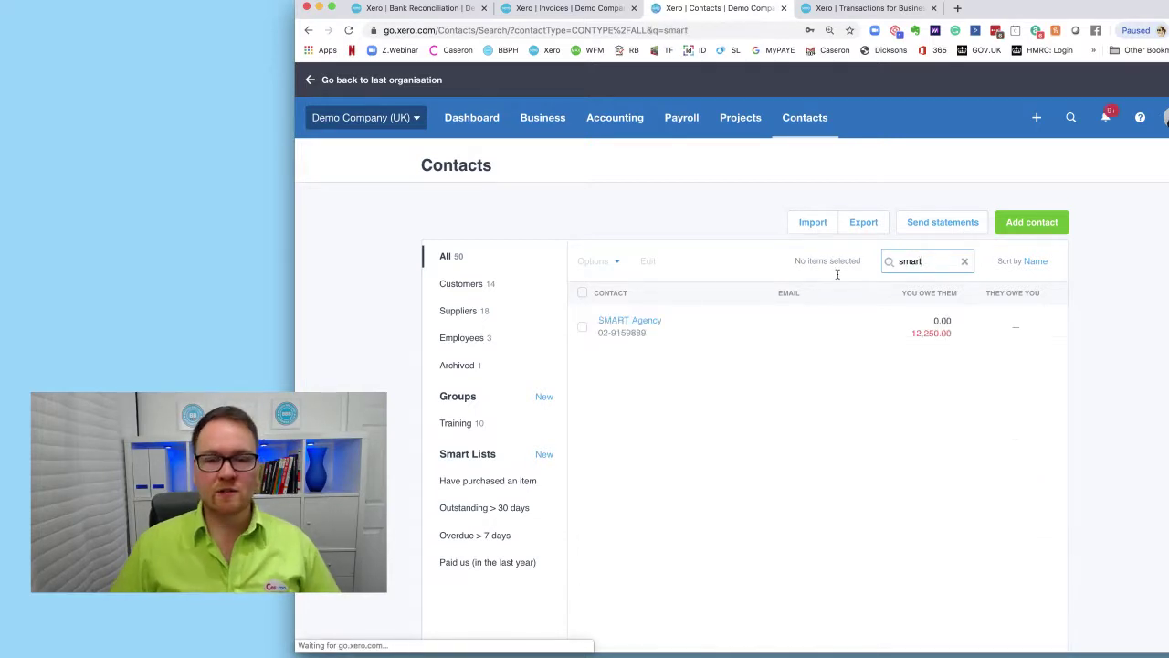
pyautogui.click(652, 320)
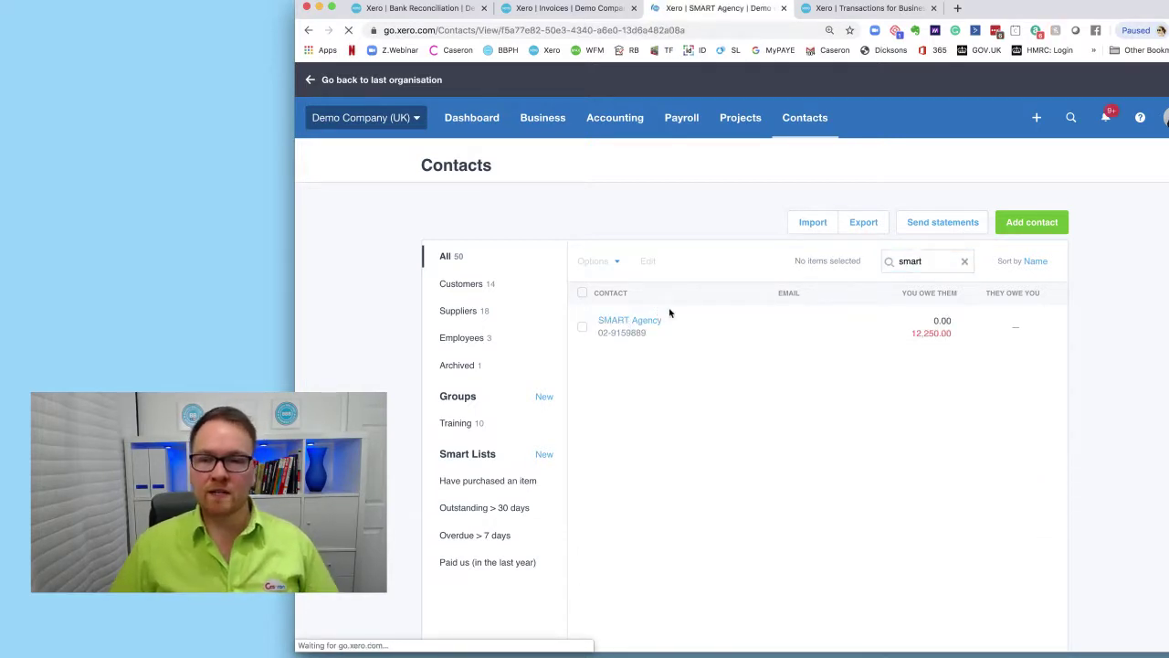
pyautogui.click(308, 31)
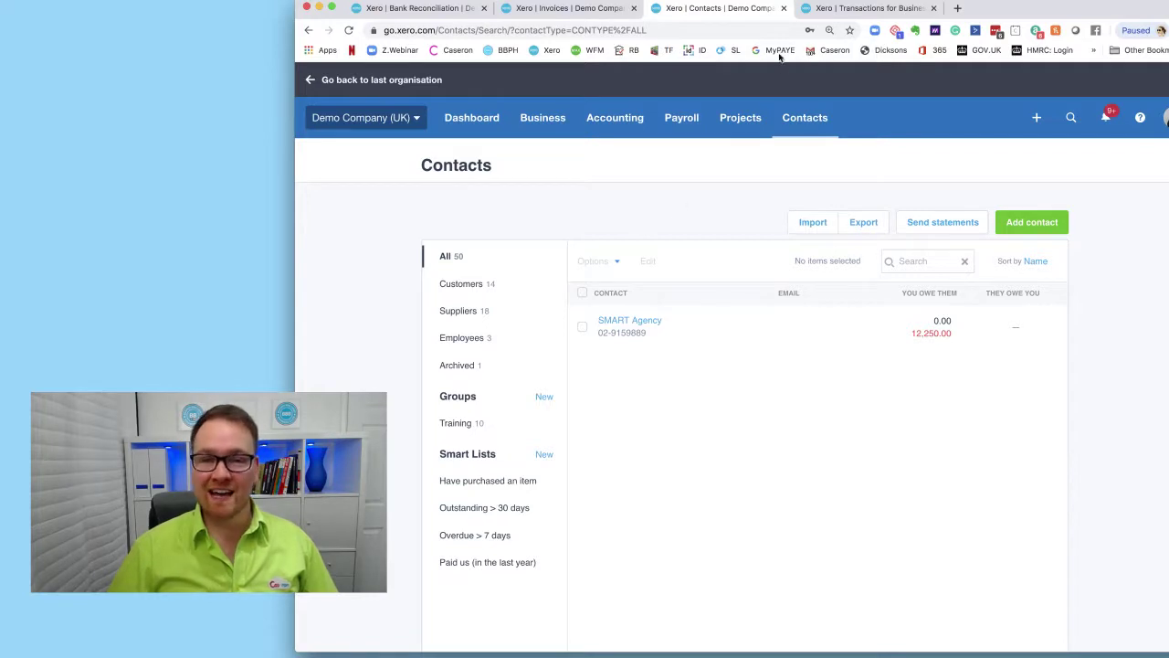
# Step: Return to the Invoices report and open the Aged Payables report in a new tab placed directly beside it
pyautogui.click(591, 11)
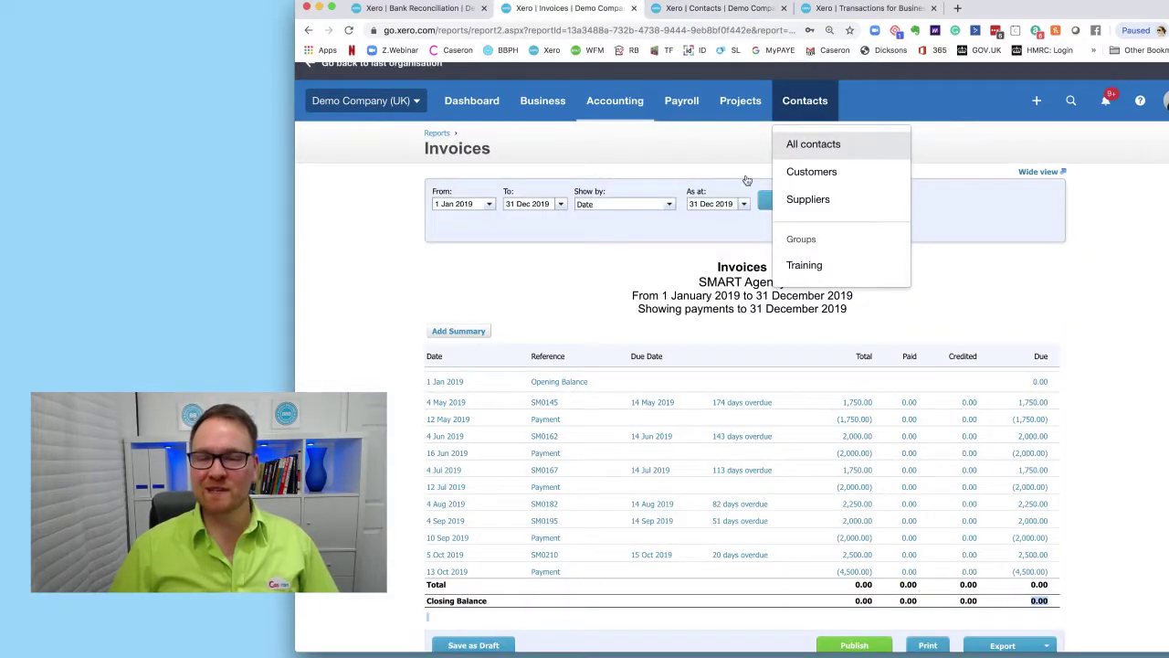
pyautogui.click(640, 283)
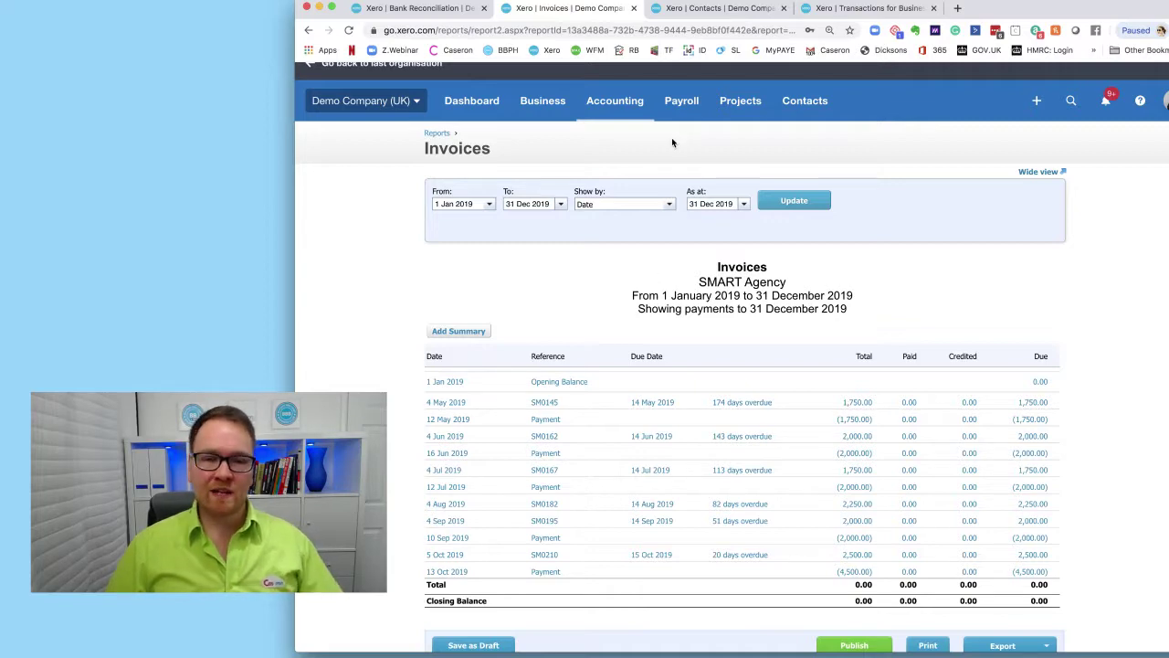
pyautogui.scroll(-3, 671, 142)
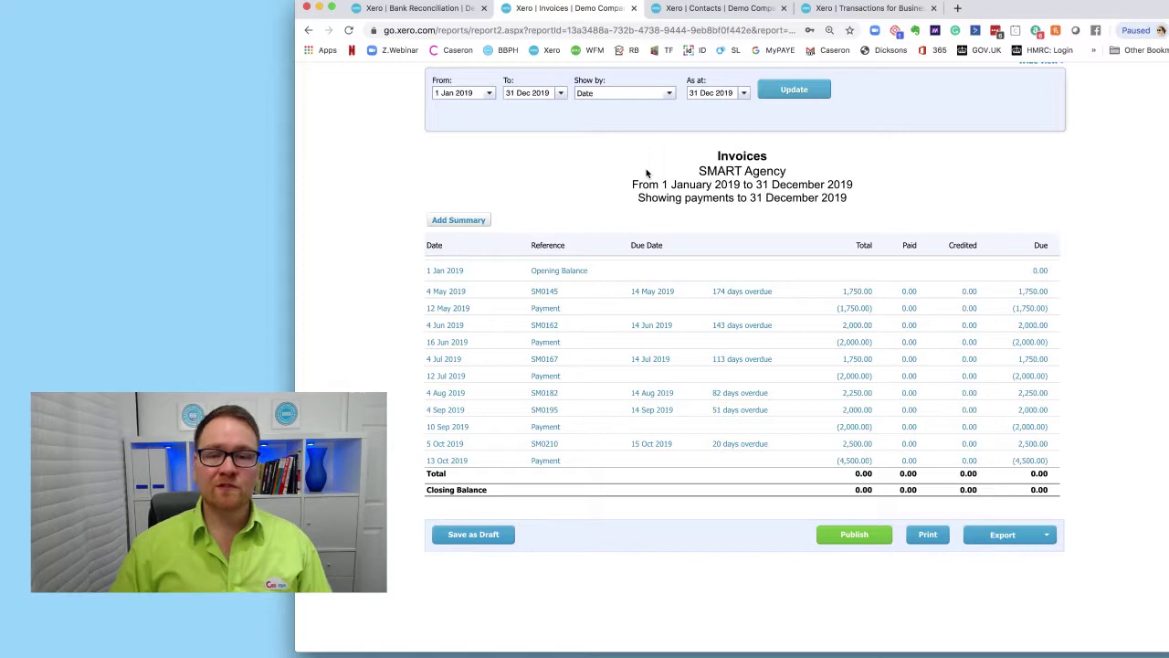
pyautogui.scroll(3, 648, 173)
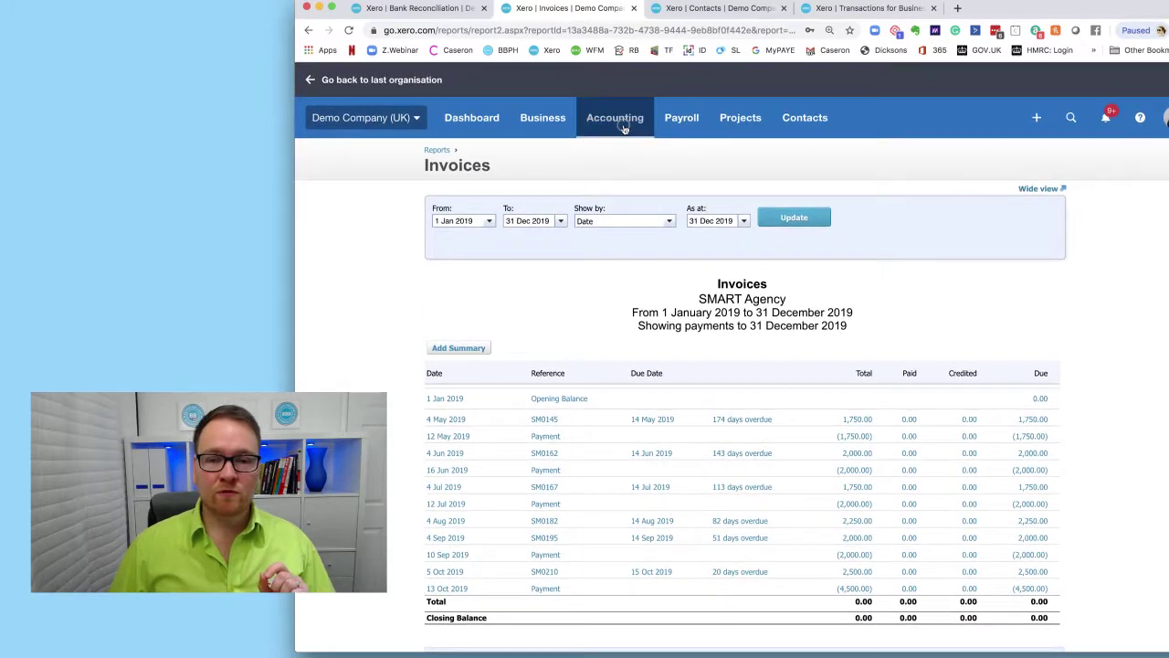
pyautogui.click(615, 117)
pyautogui.rightClick(659, 315)
pyautogui.click(695, 319)
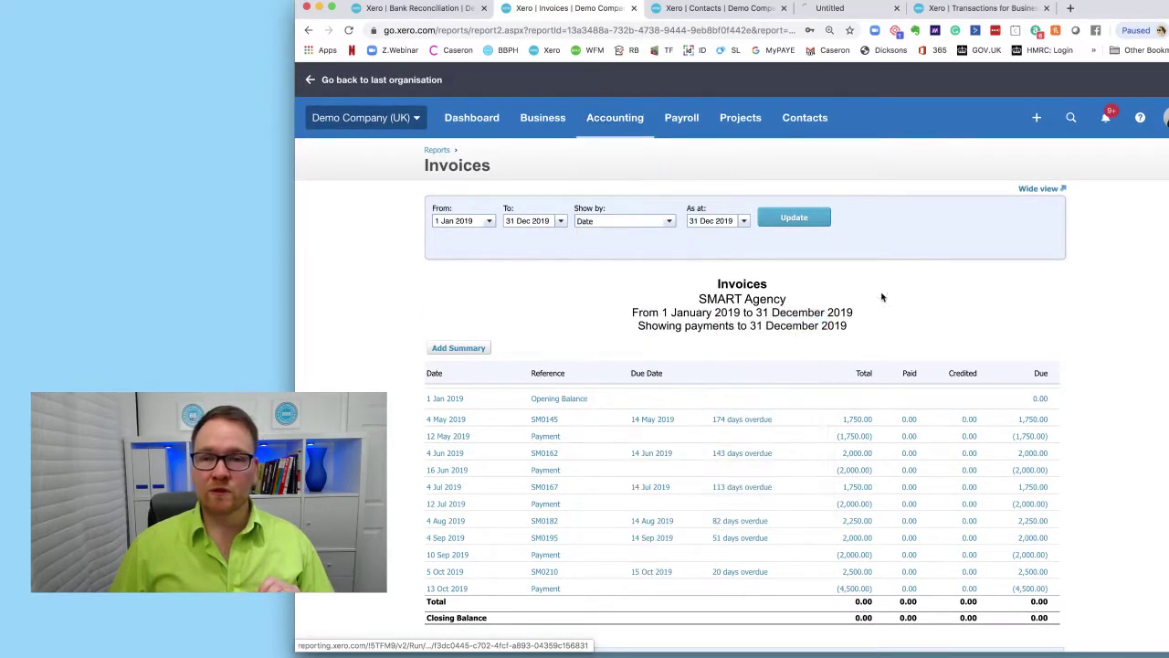
pyautogui.click(866, 11)
pyautogui.moveTo(866, 13); pyautogui.dragTo(763, 10)
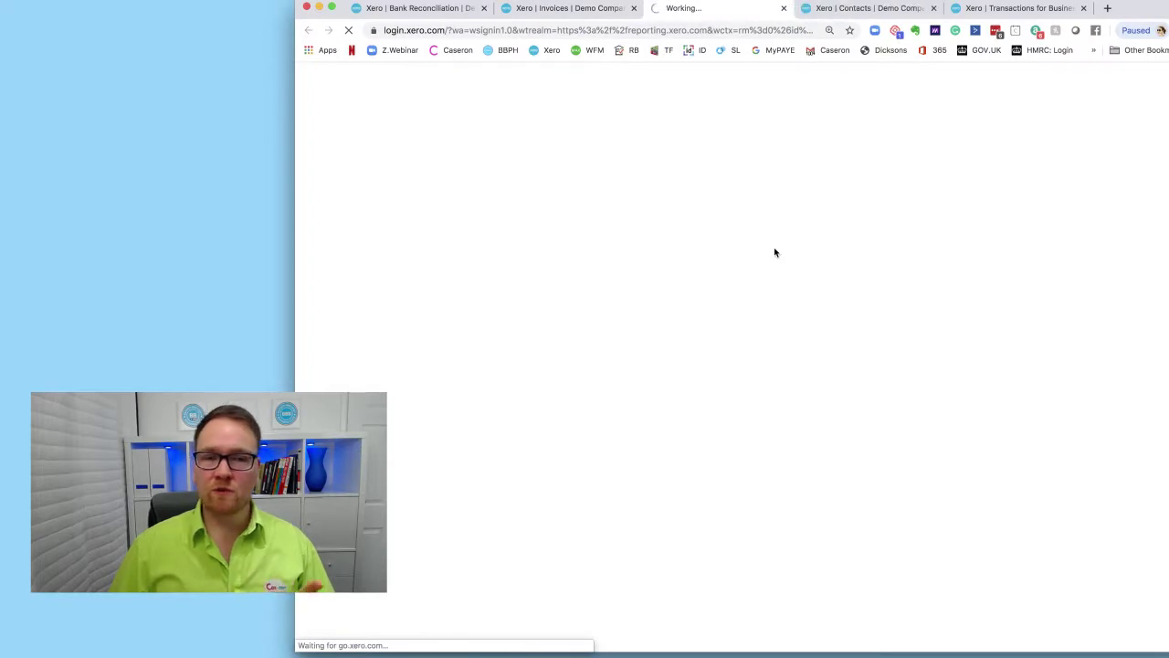
# Step: Update the Aged Payables report with Show invoices enabled, and review the SMART Agency bills and payments
pyautogui.scroll(-3, 603, 191)
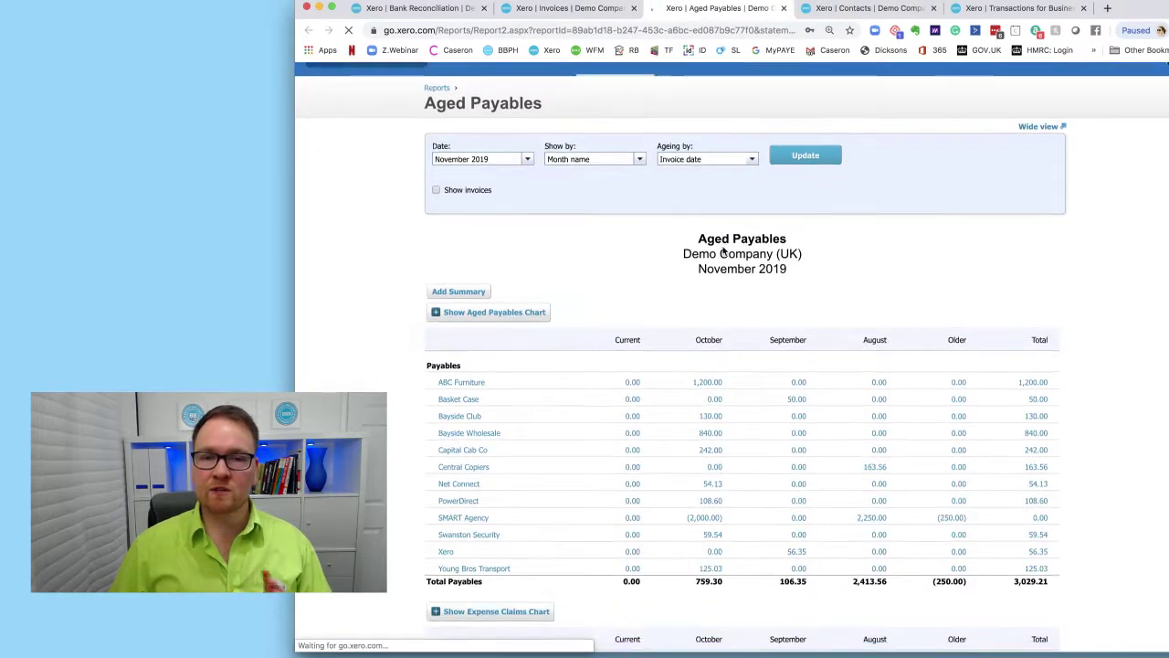
pyautogui.click(462, 150)
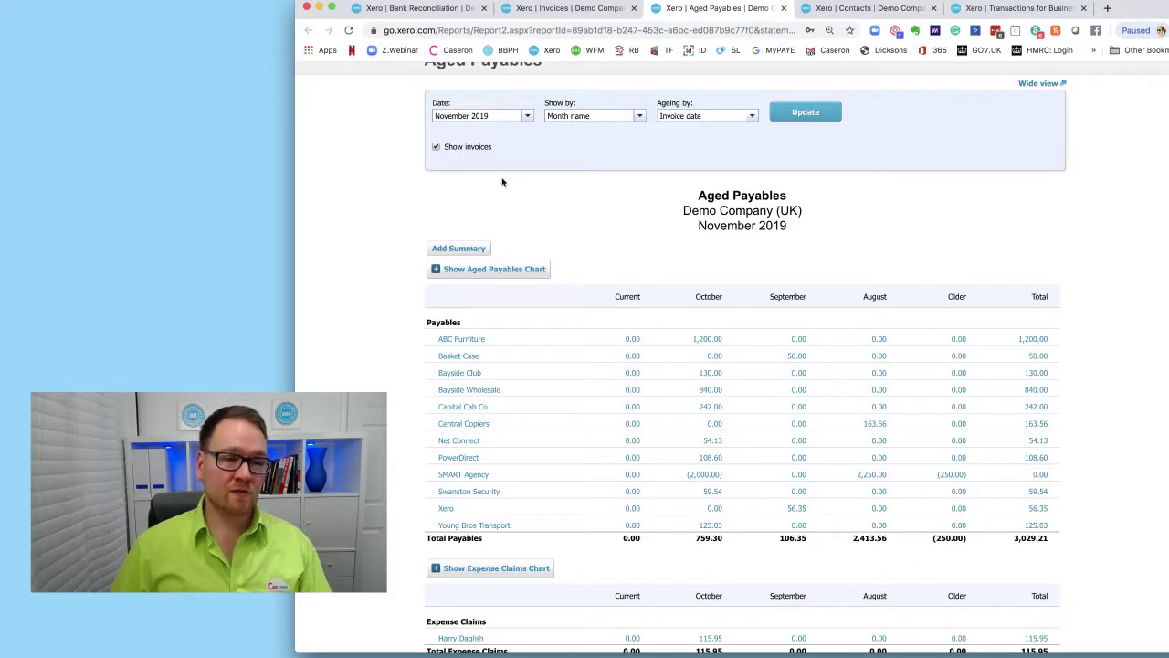
pyautogui.scroll(1, 505, 187)
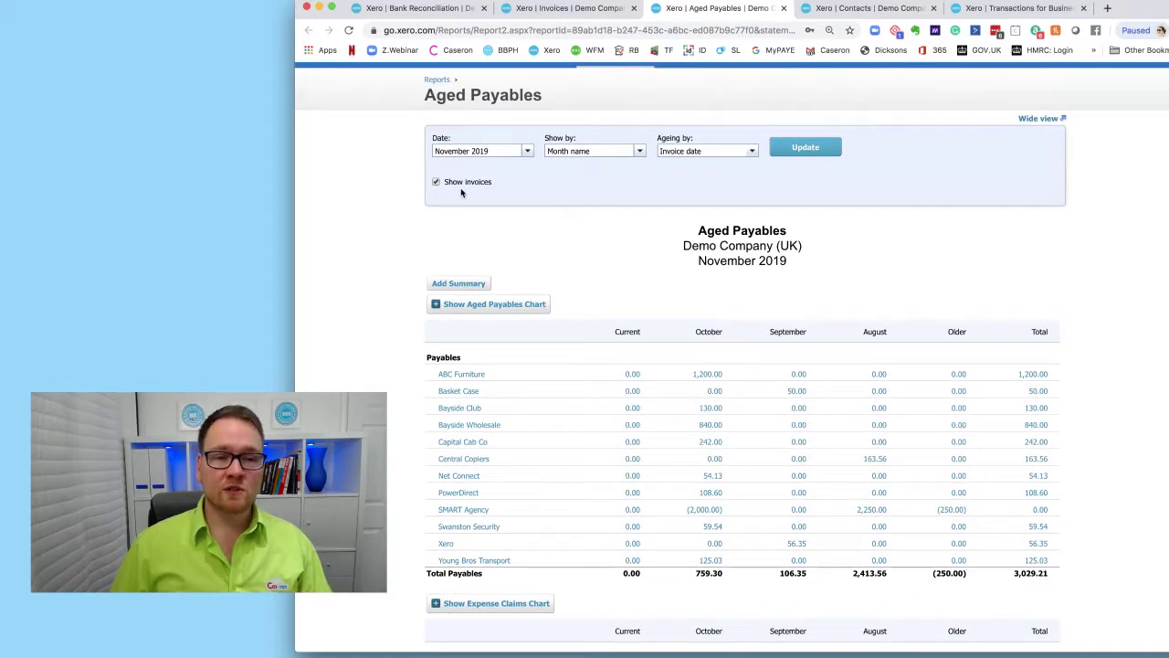
pyautogui.click(812, 149)
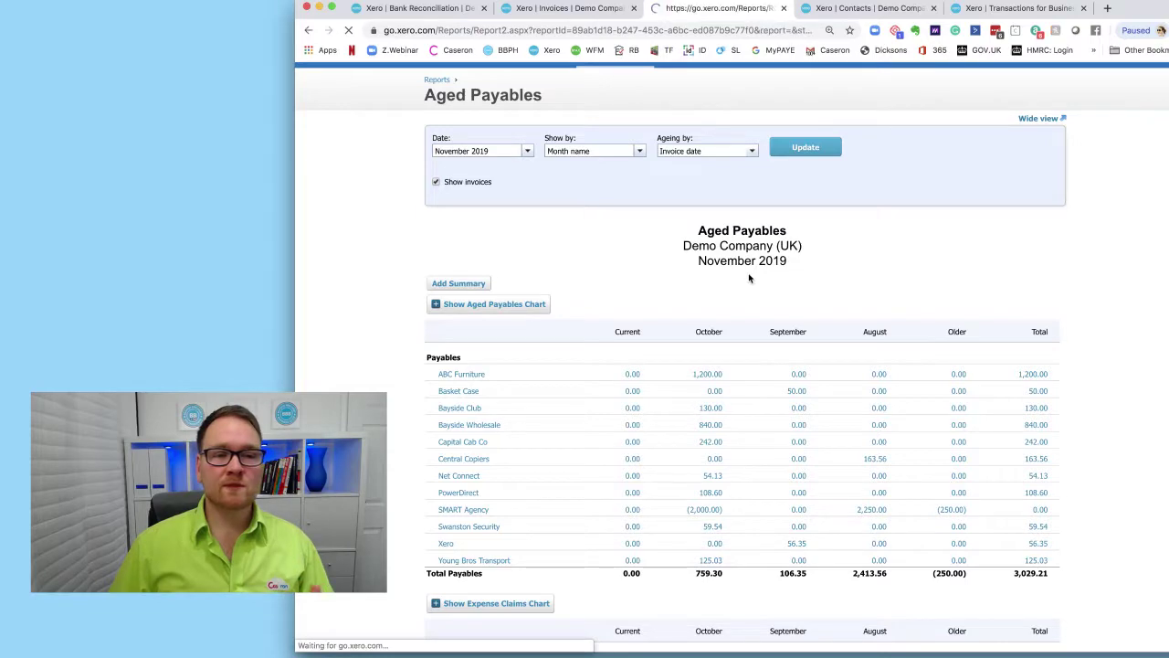
pyautogui.scroll(-8, 749, 275)
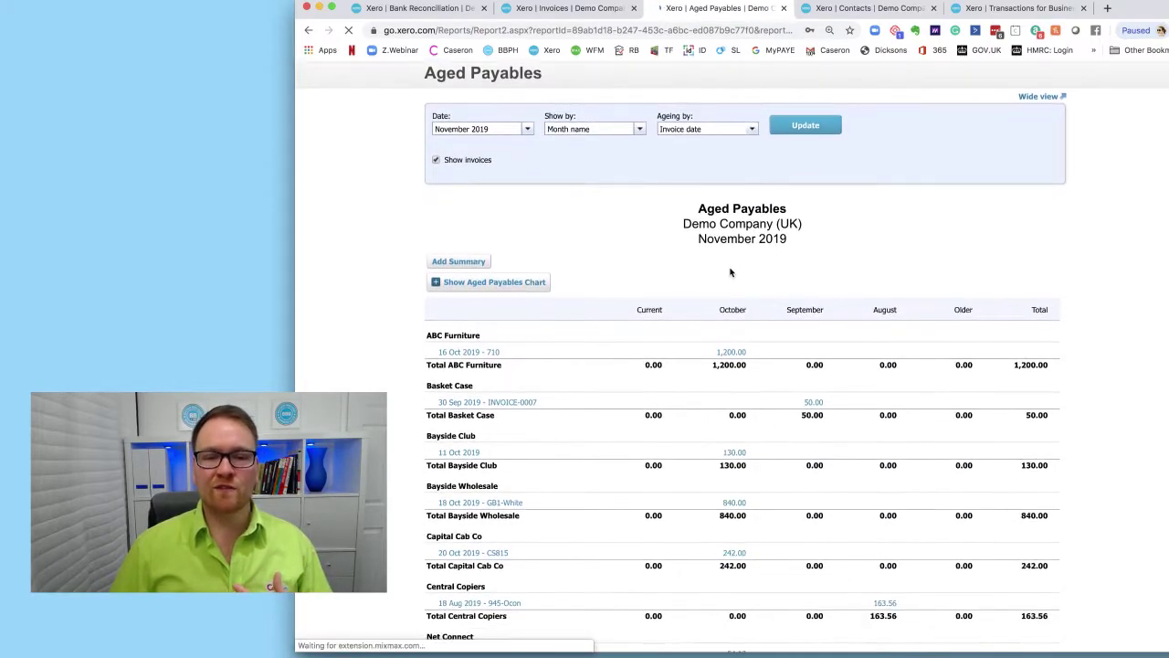
pyautogui.scroll(-6, 660, 270)
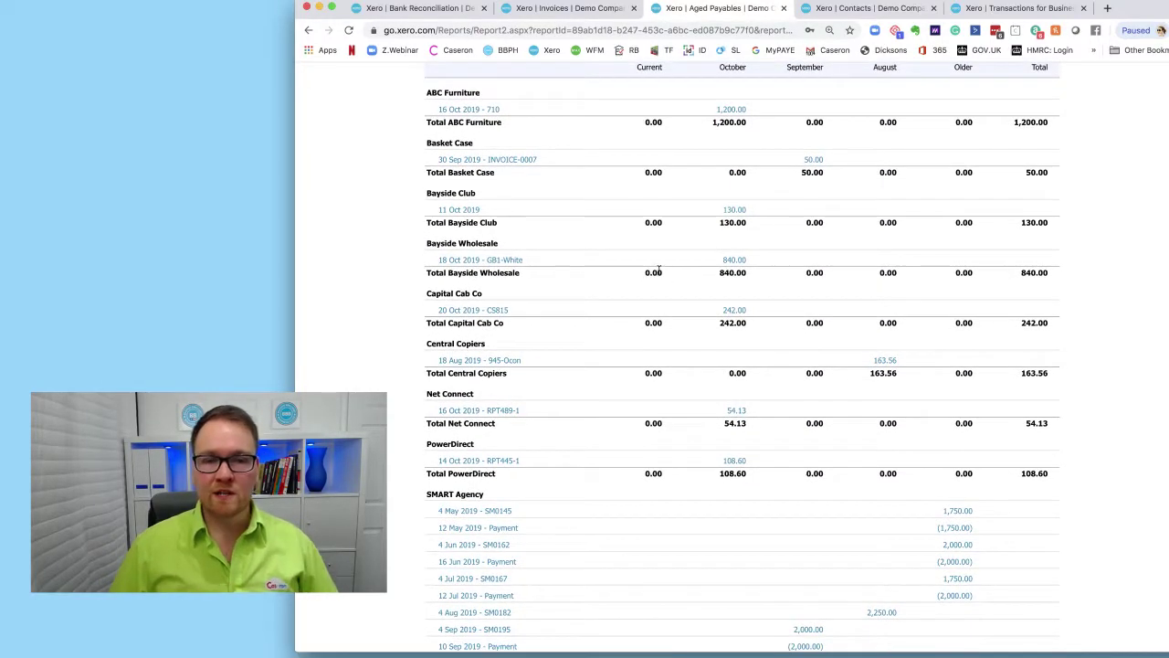
pyautogui.scroll(-3, 656, 269)
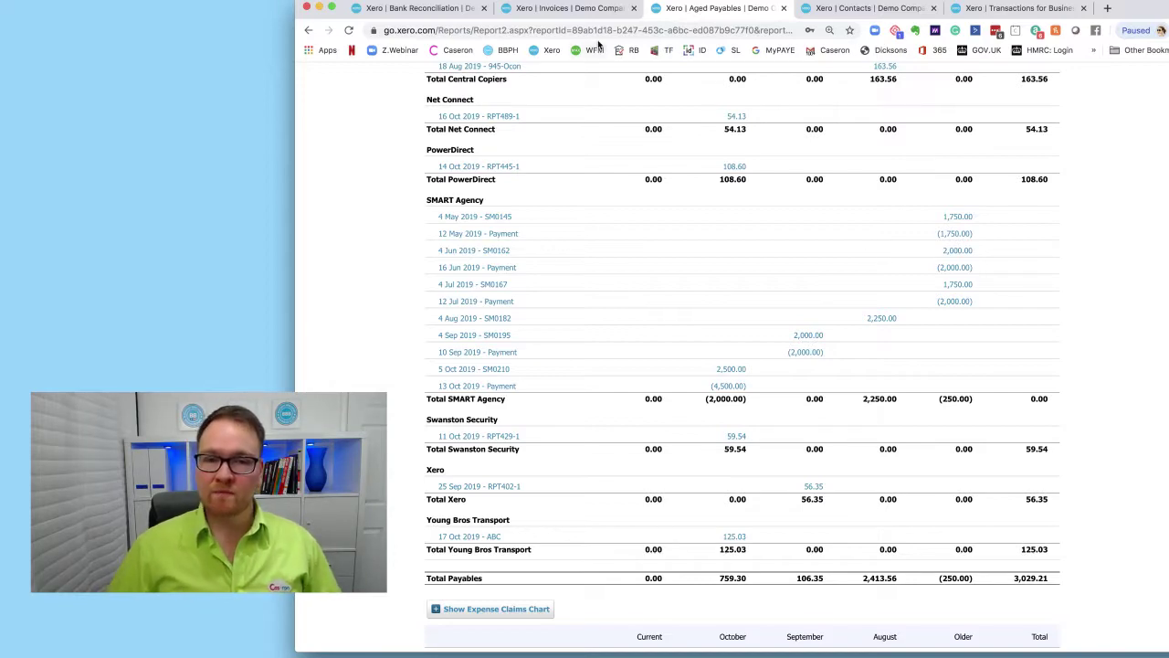
# Step: From the Invoices report, open the 12 May, 16 Jun, 12 Jul, 10 Sep and 13 Oct payments in separate new tabs
pyautogui.click(571, 8)
pyautogui.scroll(-3, 731, 363)
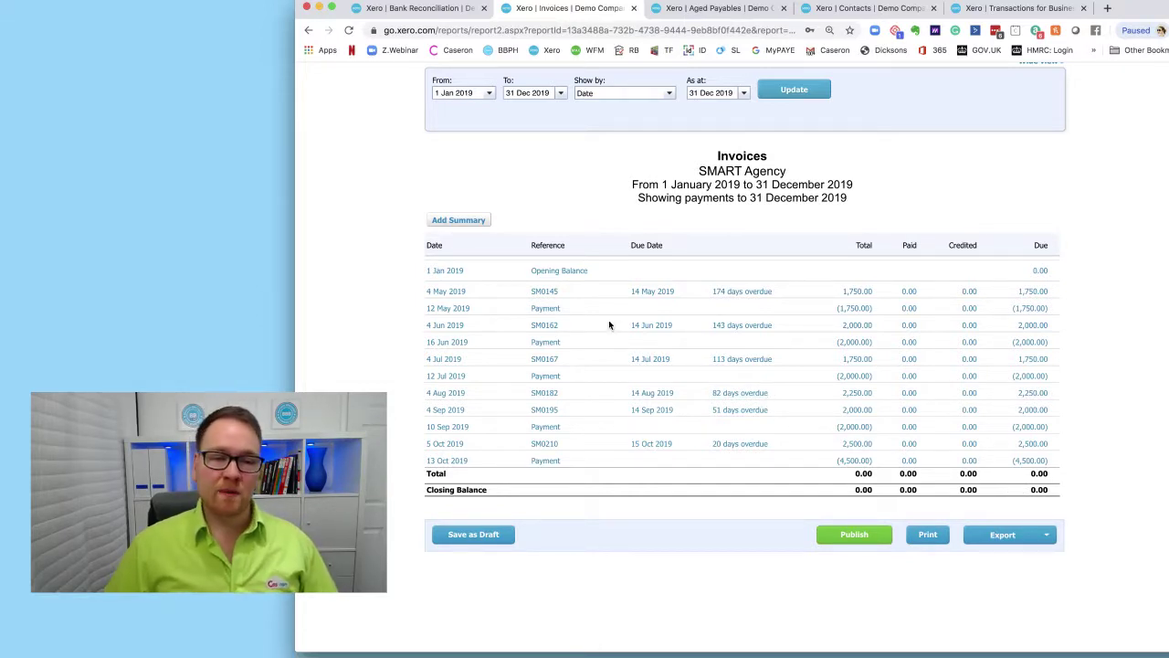
pyautogui.moveTo(544, 310)
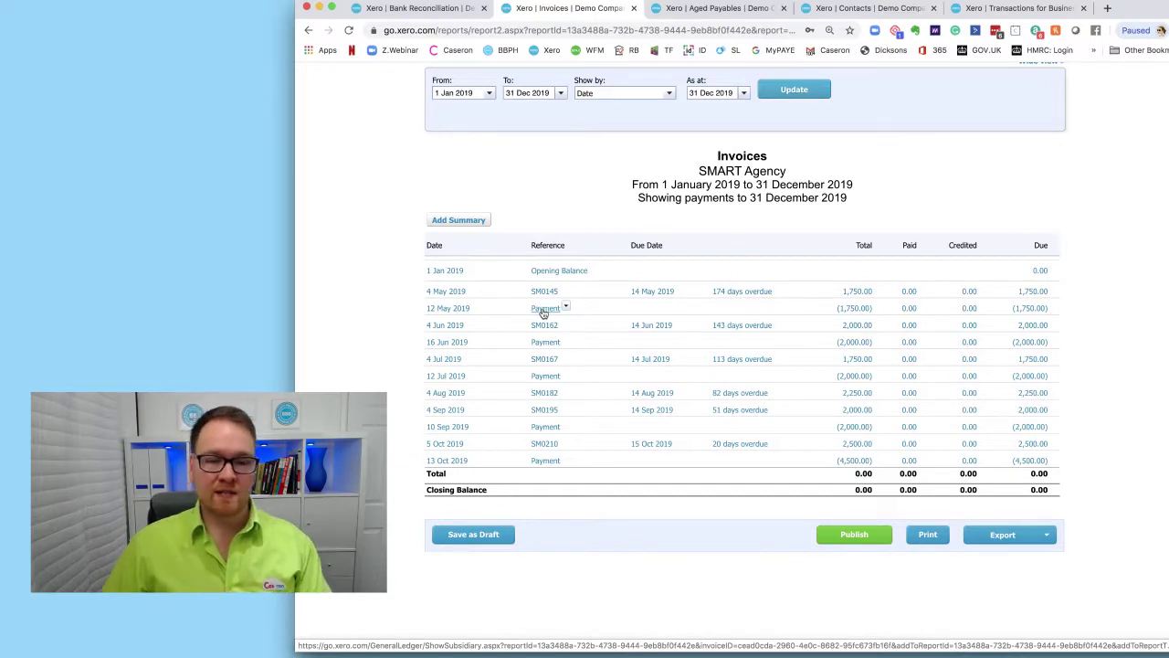
pyautogui.rightClick(544, 309)
pyautogui.click(575, 318)
pyautogui.rightClick(551, 348)
pyautogui.click(574, 351)
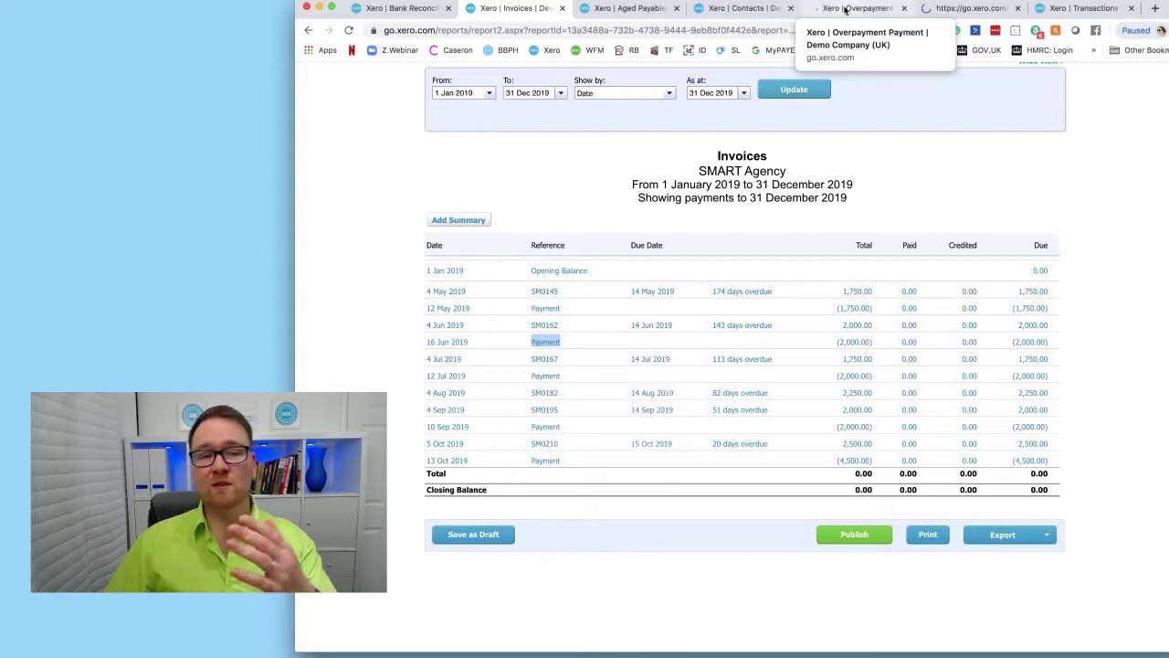
pyautogui.rightClick(546, 377)
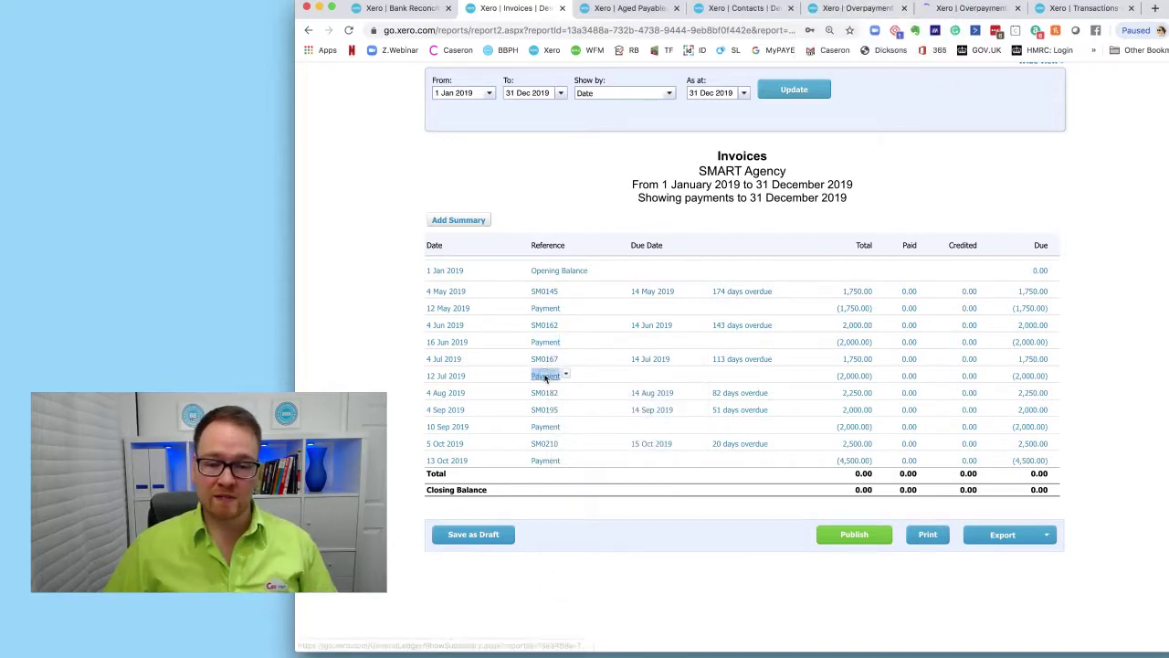
pyautogui.click(576, 382)
pyautogui.rightClick(547, 426)
pyautogui.click(574, 434)
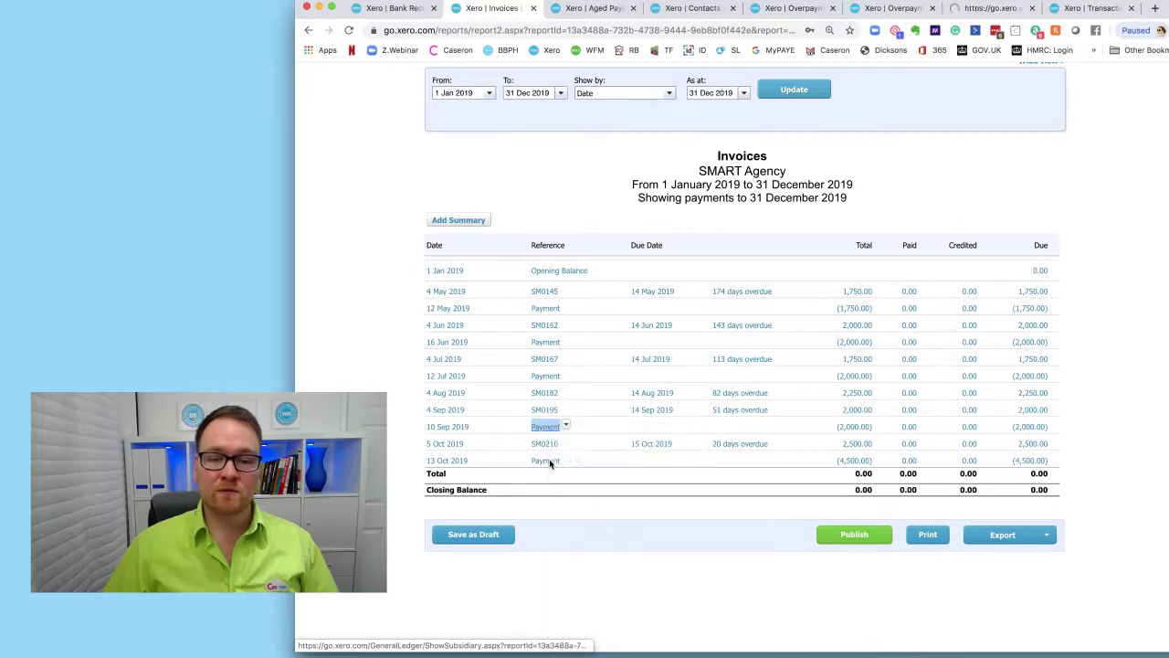
pyautogui.rightClick(550, 463)
pyautogui.click(587, 437)
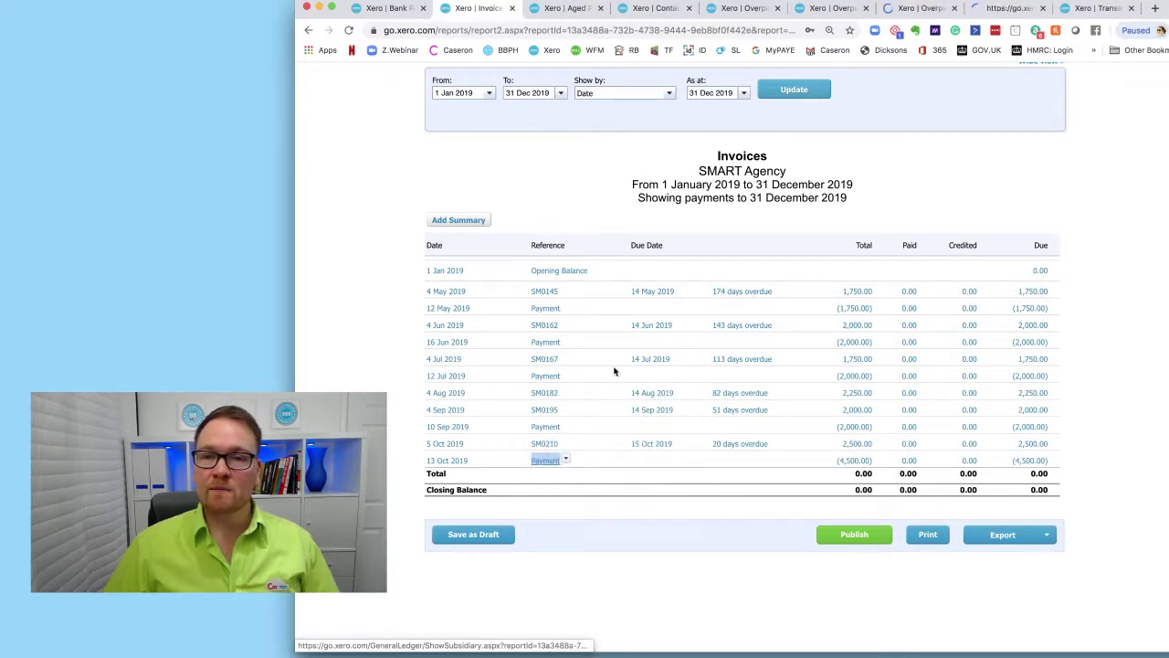
# Step: Close the contacts page and allocate 1750 of the 12 May 2019 overpayment to bill SM0145
pyautogui.click(630, 9)
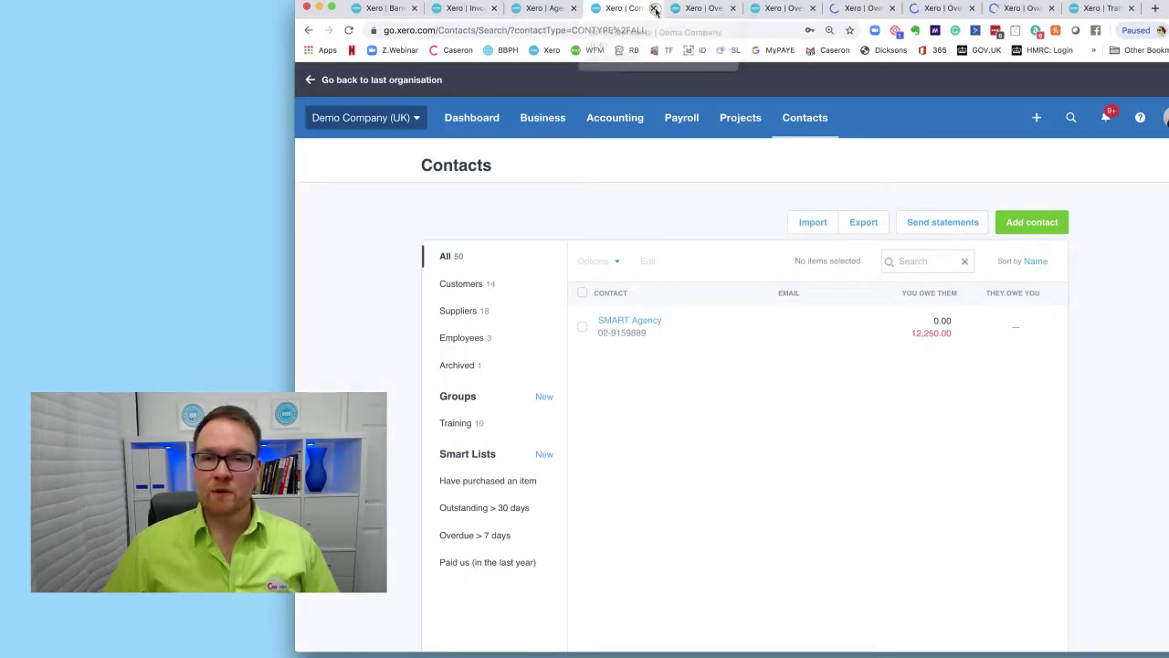
pyautogui.click(653, 8)
pyautogui.click(1095, 215)
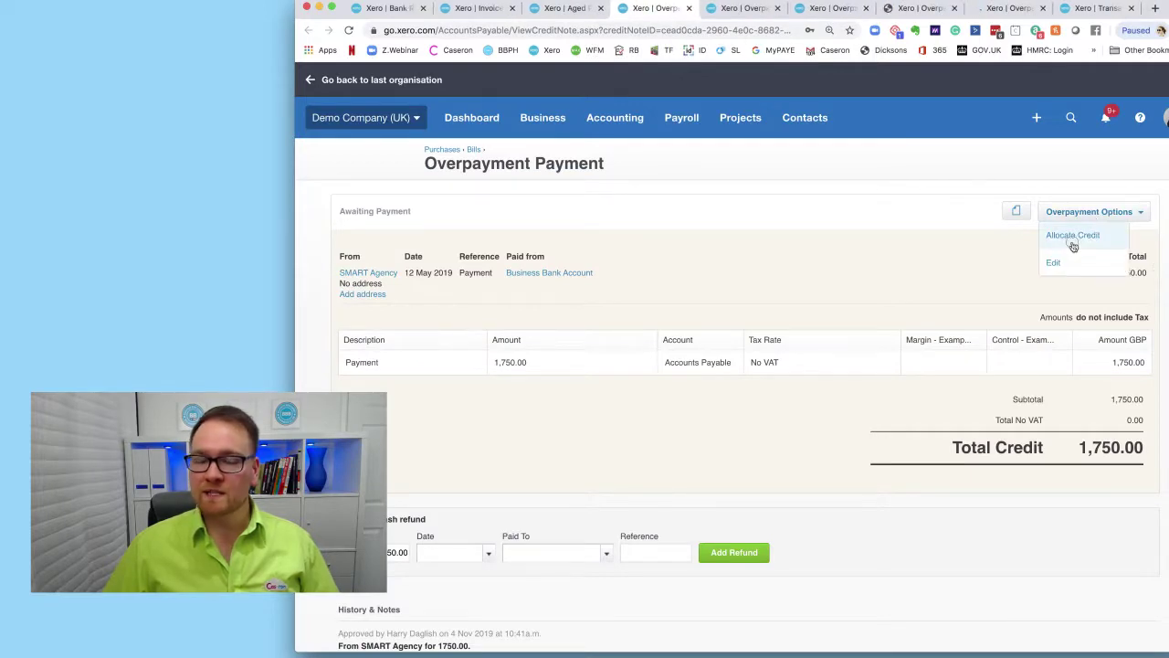
pyautogui.click(1072, 237)
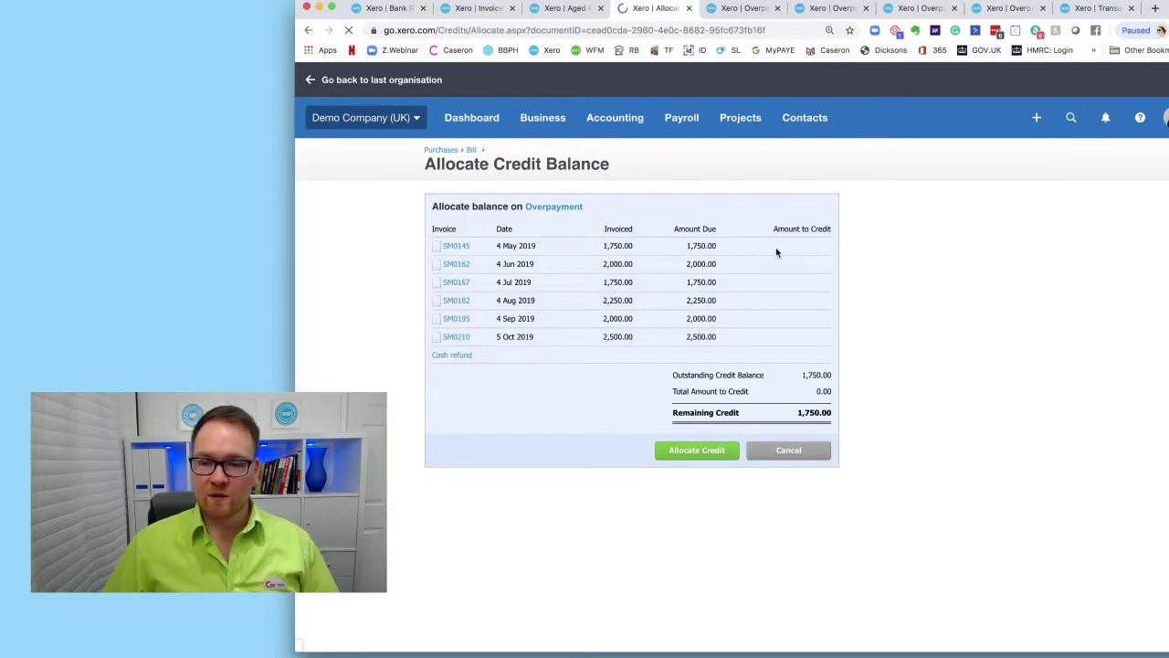
pyautogui.click(791, 247)
pyautogui.write('1750')
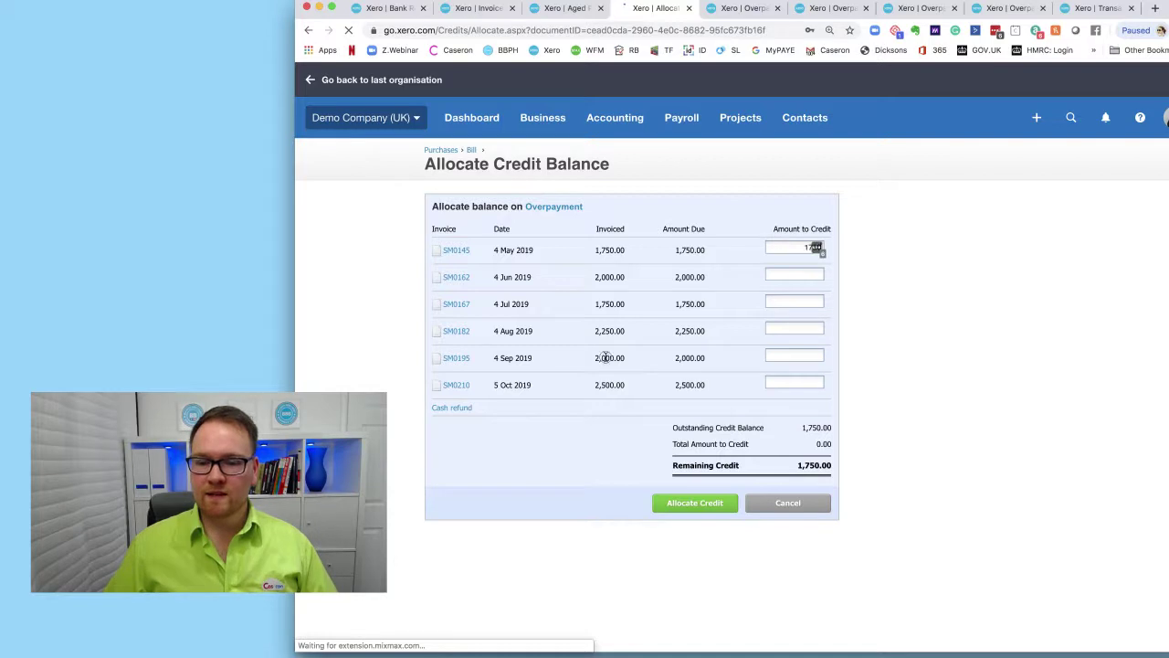
pyautogui.click(695, 502)
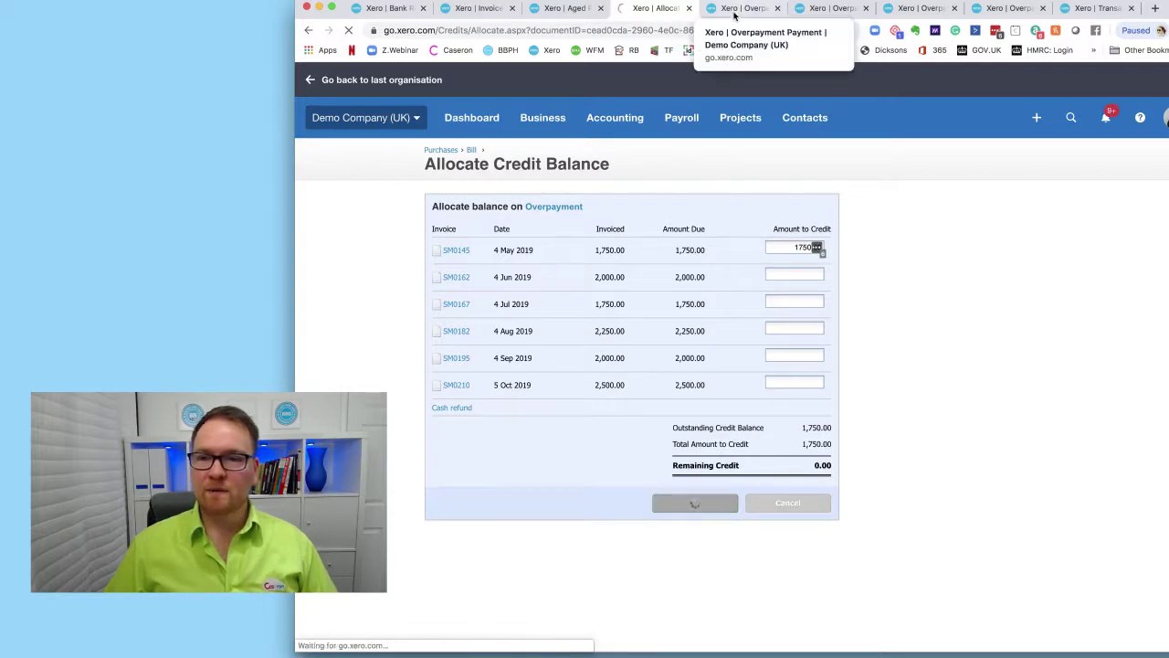
# Step: Allocate 2000 of the 16 Jun 2019 overpayment to bill SM0162
pyautogui.click(742, 9)
pyautogui.click(1080, 213)
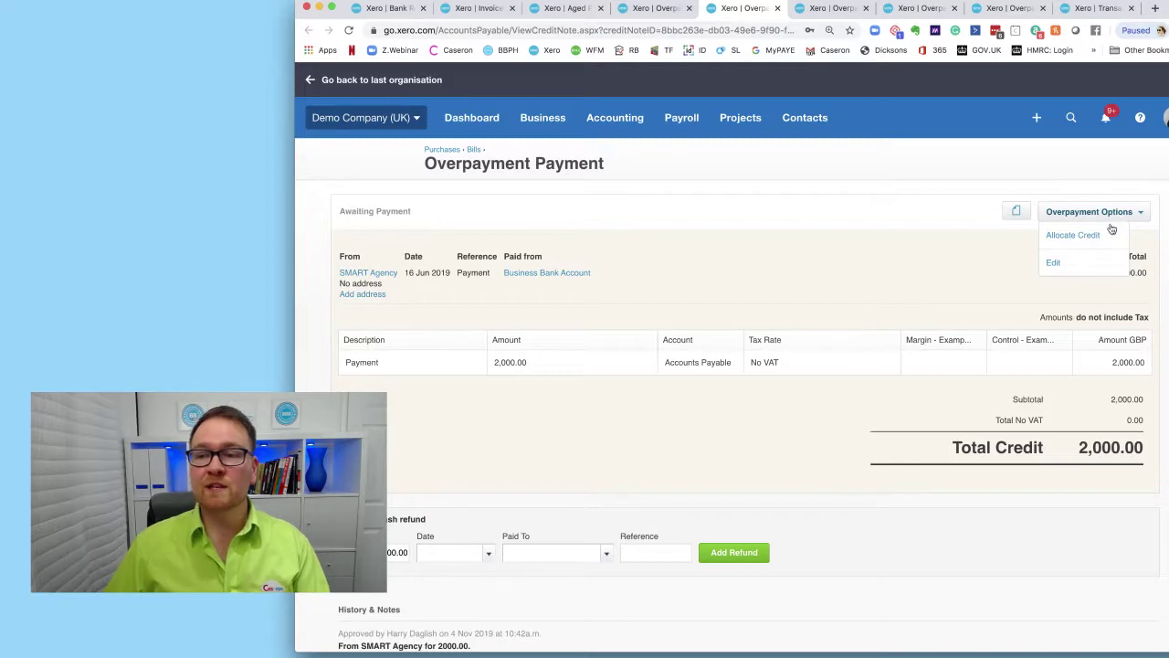
pyautogui.click(1103, 237)
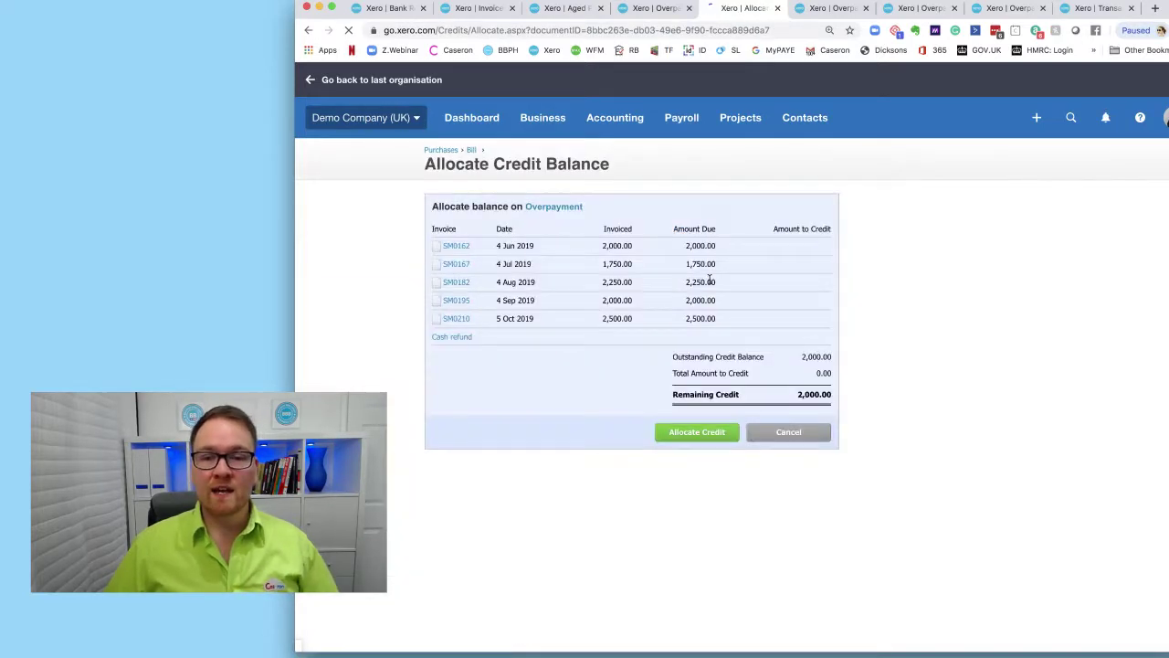
pyautogui.click(814, 249)
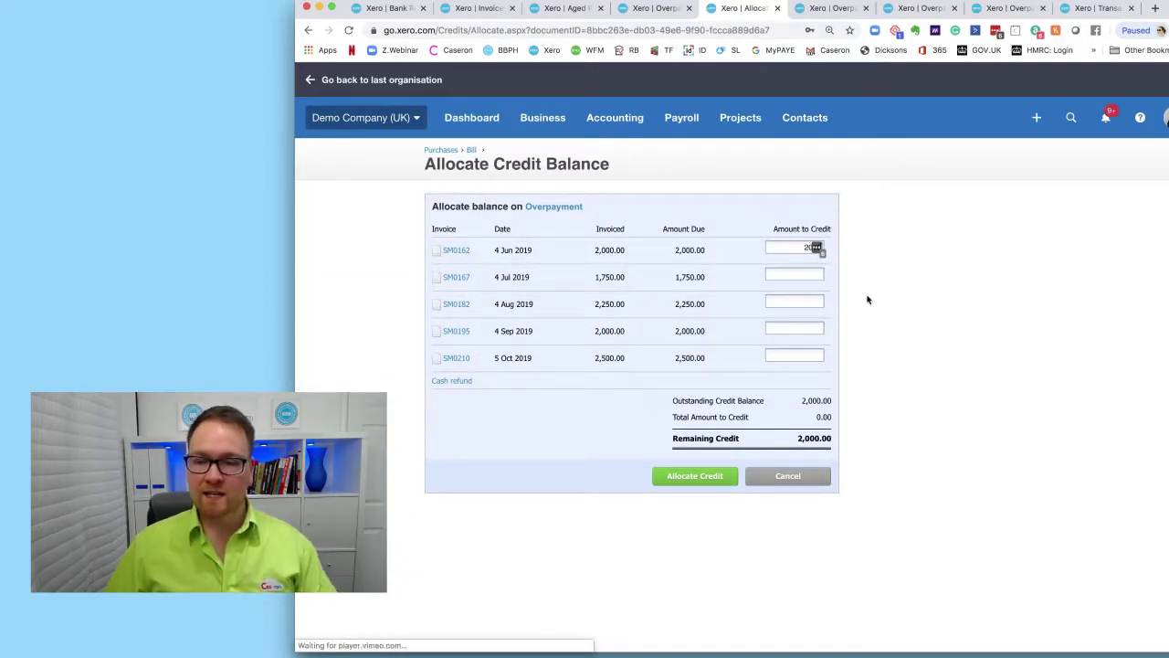
pyautogui.moveTo(821, 441); pyautogui.dragTo(833, 438)
pyautogui.click(831, 438)
pyautogui.click(693, 477)
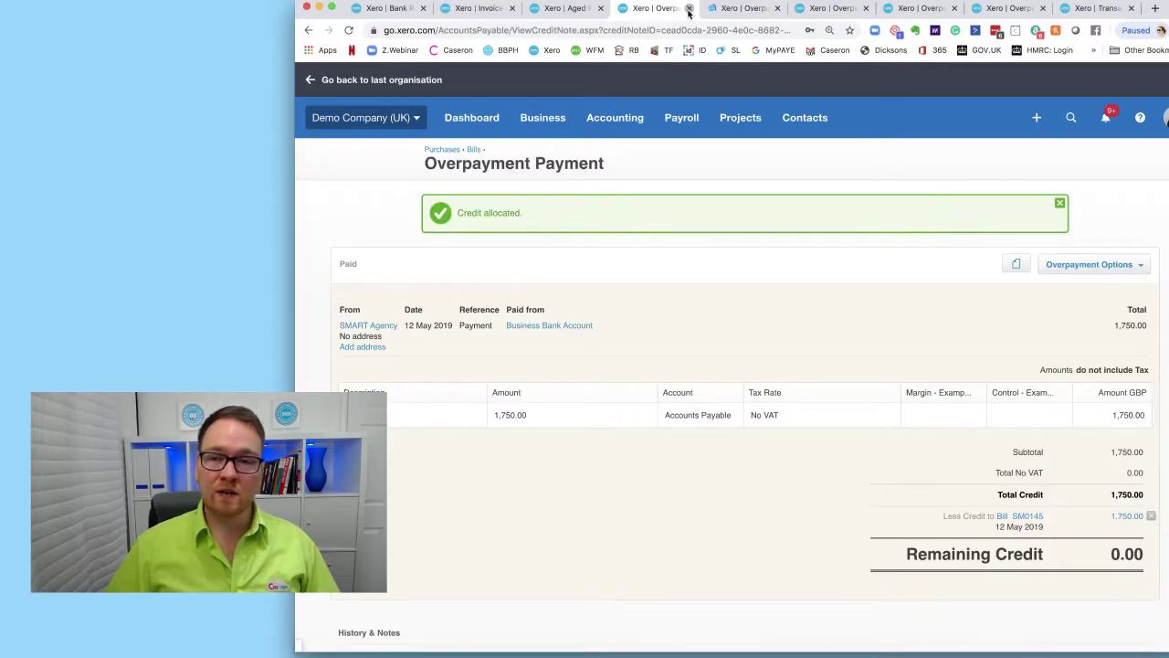
# Step: Close the two allocated overpayments and open credit allocation for the 12 Jul 2019 overpayment
pyautogui.click(688, 9)
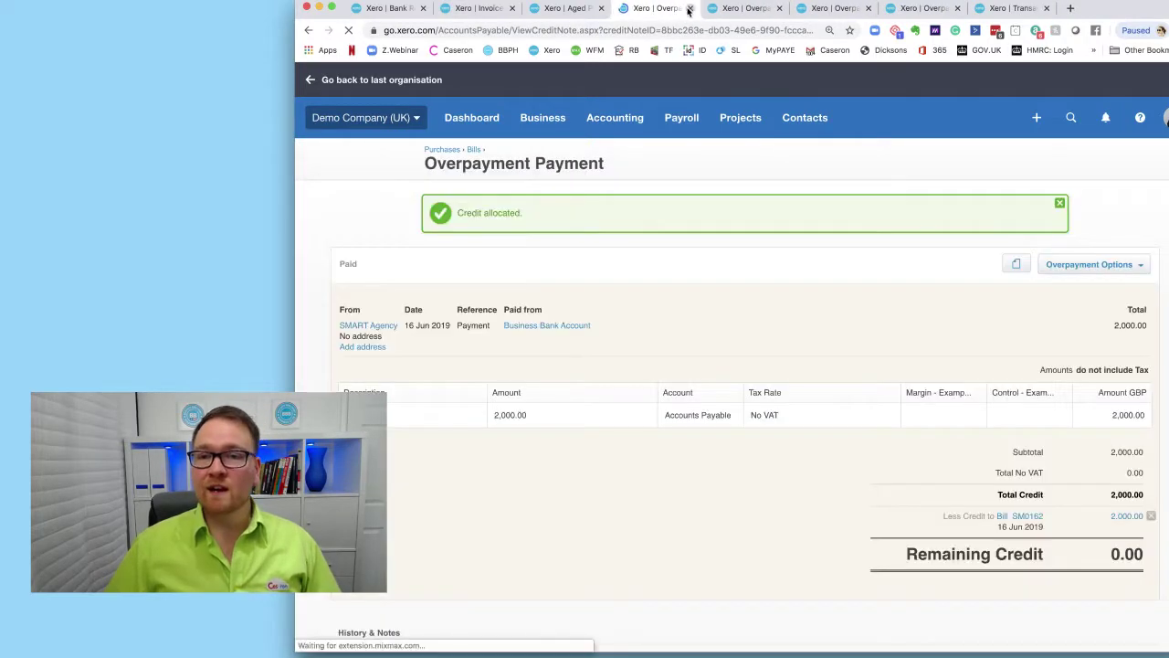
pyautogui.click(689, 9)
pyautogui.click(1095, 211)
pyautogui.click(1074, 235)
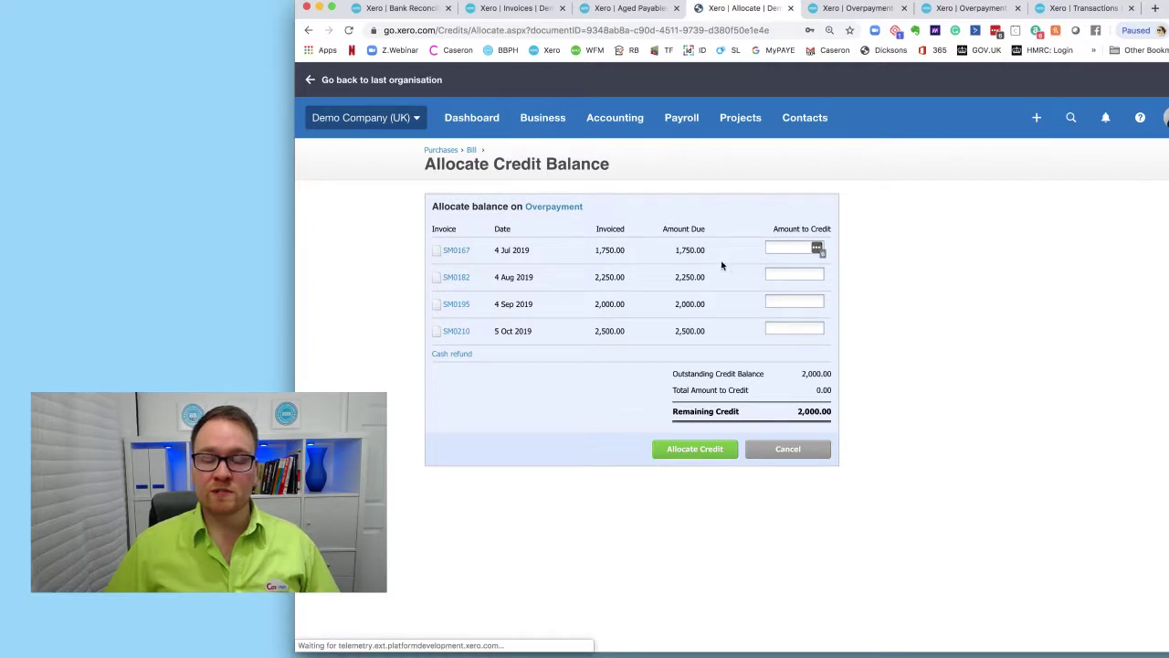
# Step: Review the SMART Agency bills and payments in the Aged Payables and Invoices reports, and return to the credit allocation
pyautogui.click(624, 11)
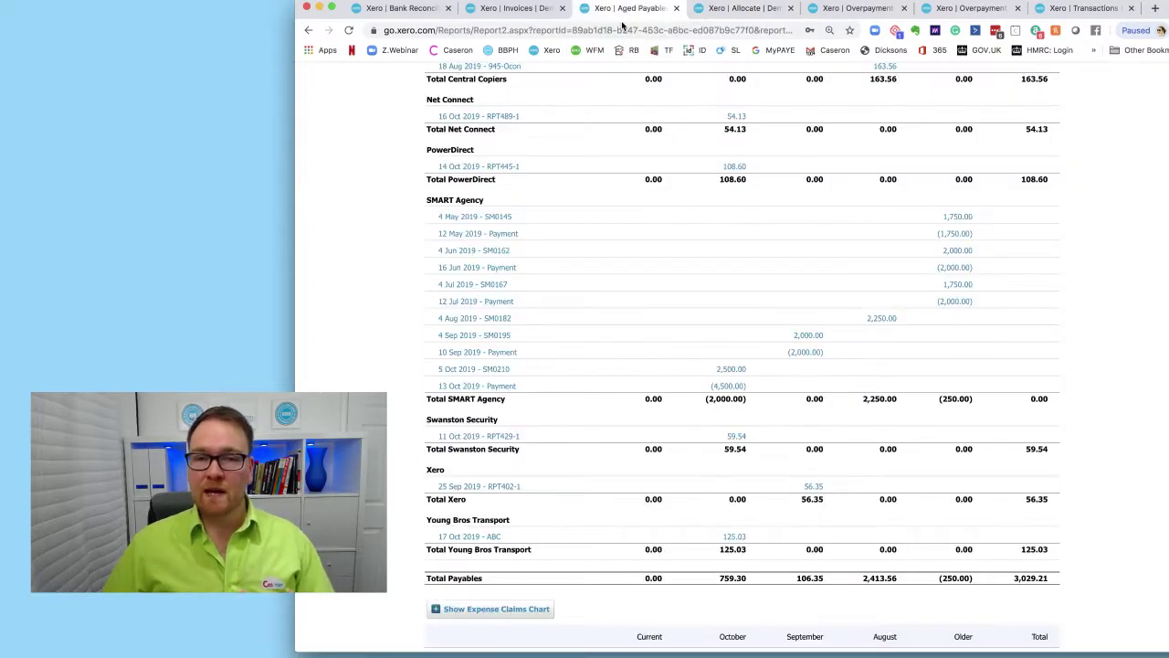
pyautogui.click(523, 11)
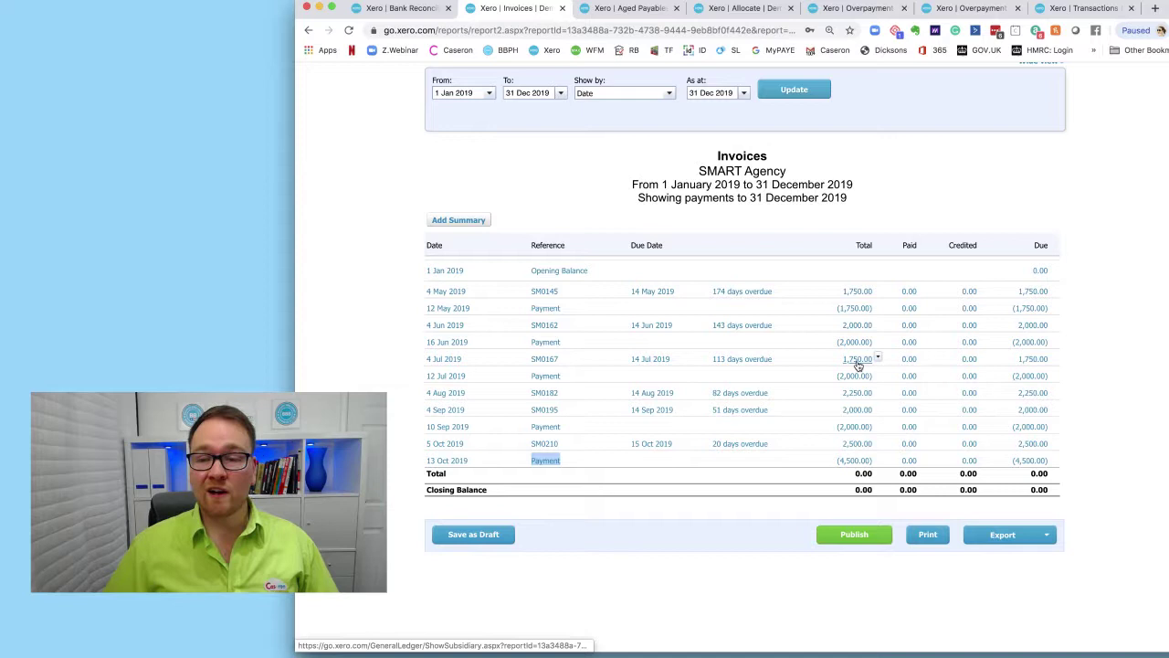
pyautogui.click(717, 9)
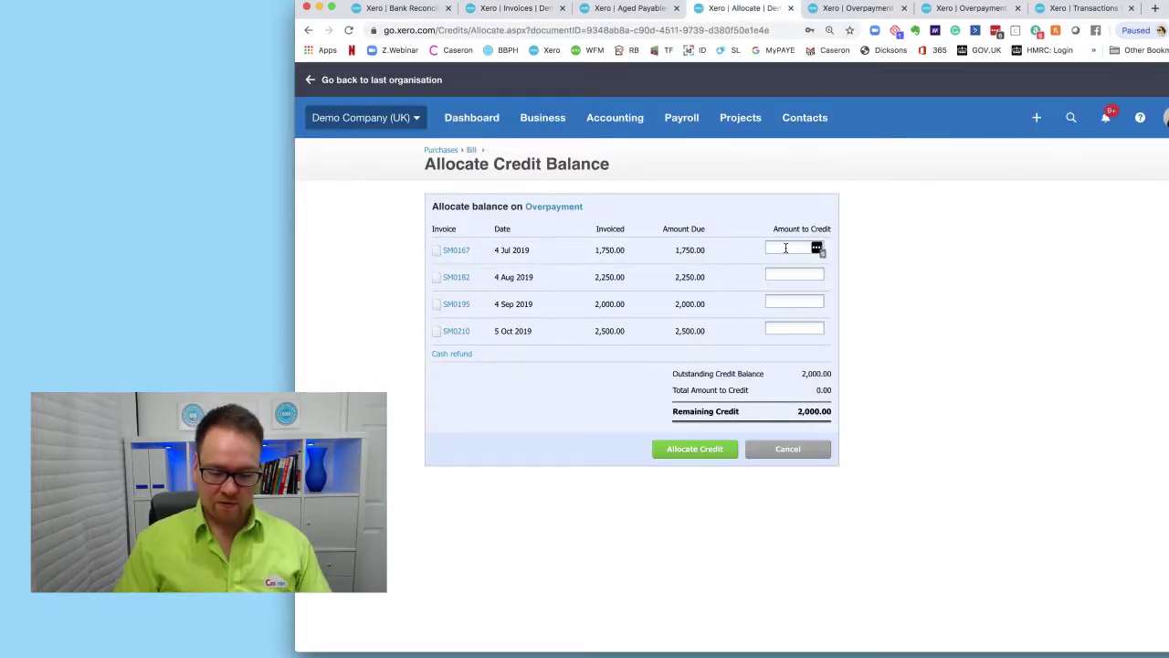
# Step: Allocate the 12 Jul 2019 overpayment as 1750 to bill SM0167 and 250 to bill SM0182
pyautogui.click(786, 248)
pyautogui.write('1750')
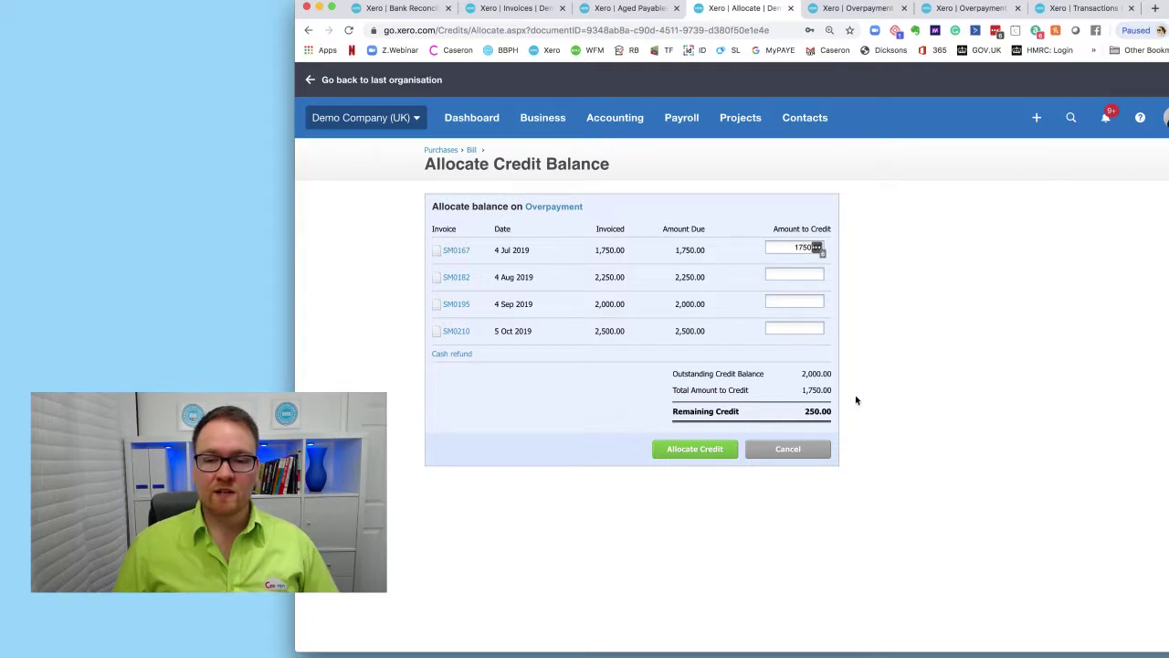
pyautogui.moveTo(803, 412); pyautogui.dragTo(831, 413)
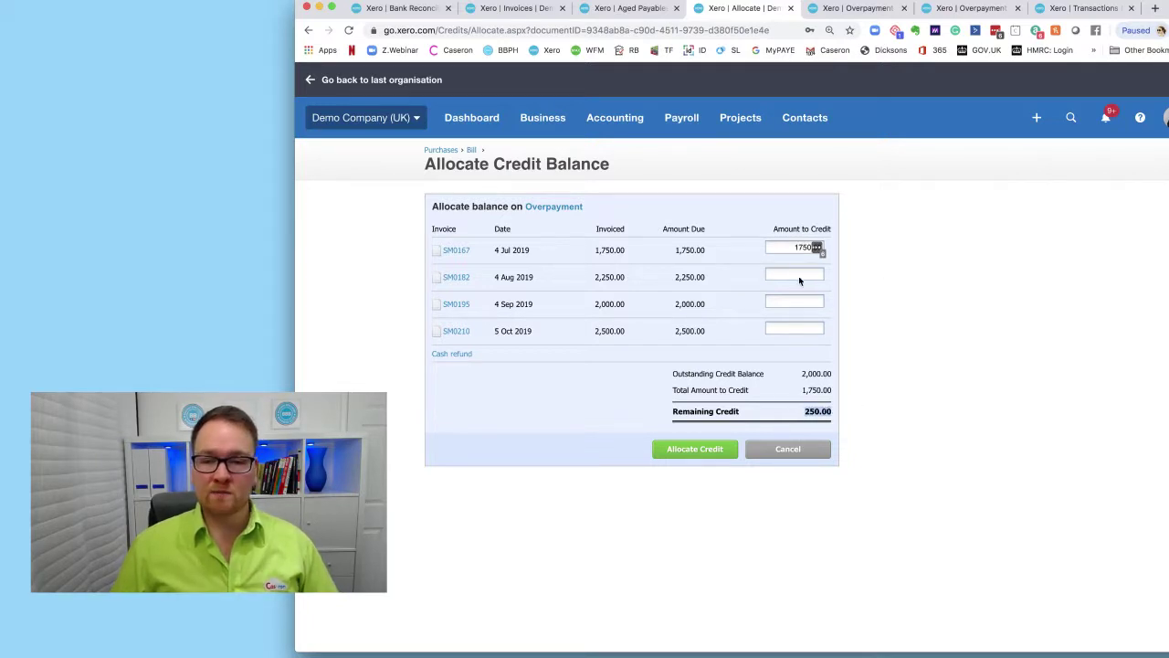
pyautogui.click(799, 276)
pyautogui.write('250')
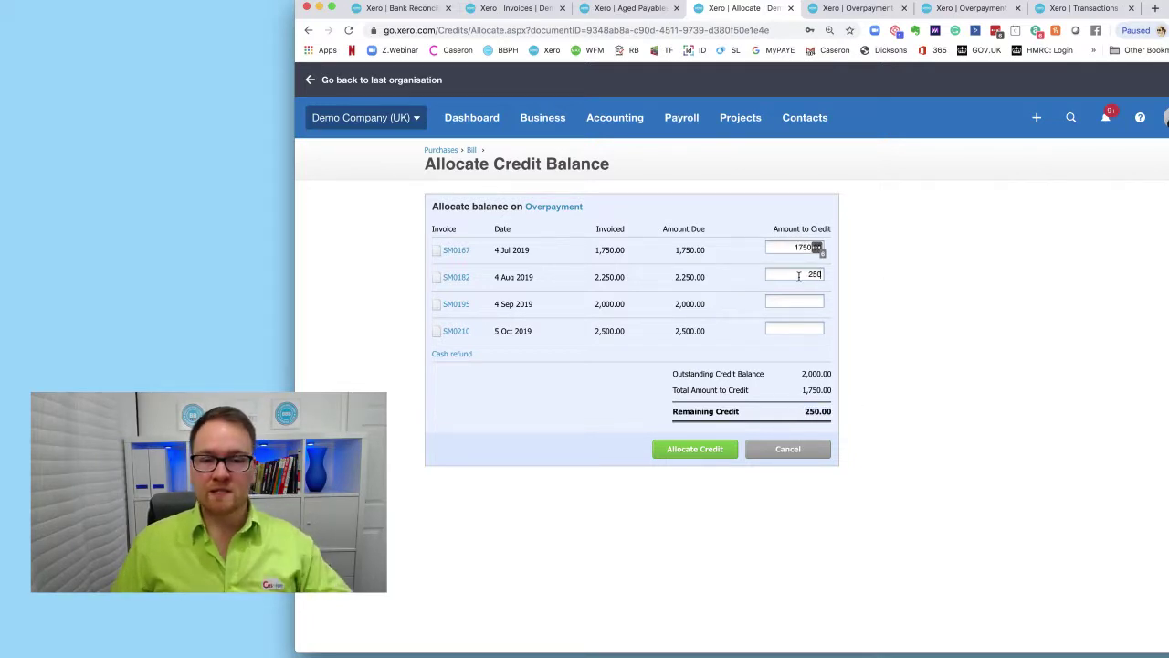
pyautogui.click(669, 333)
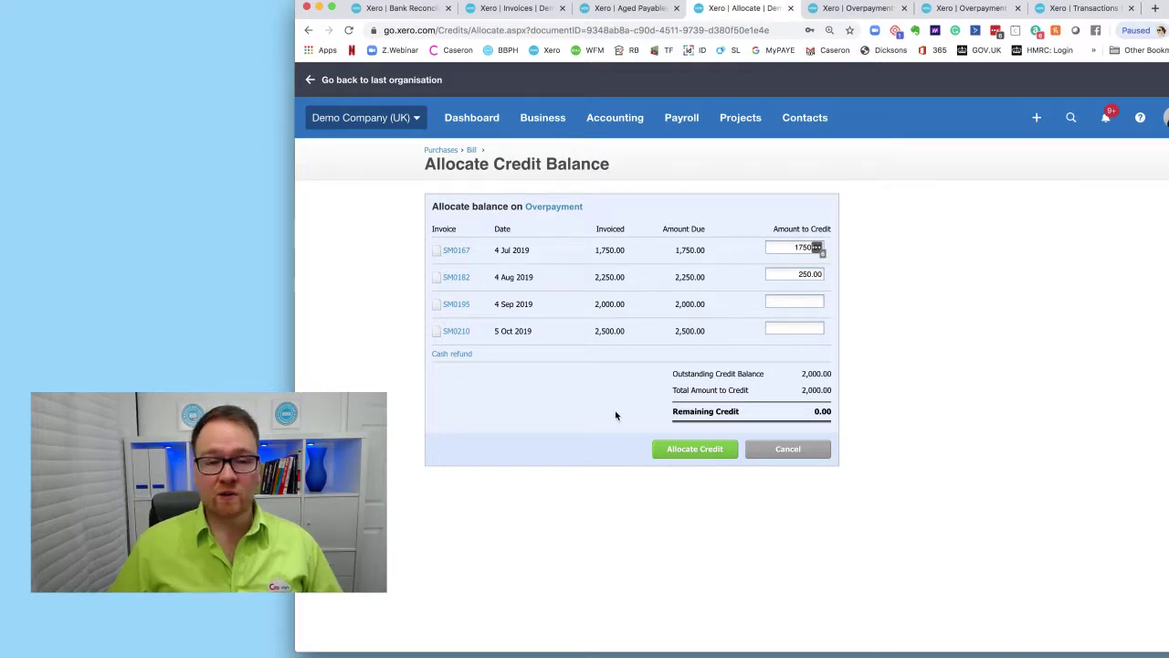
pyautogui.click(660, 452)
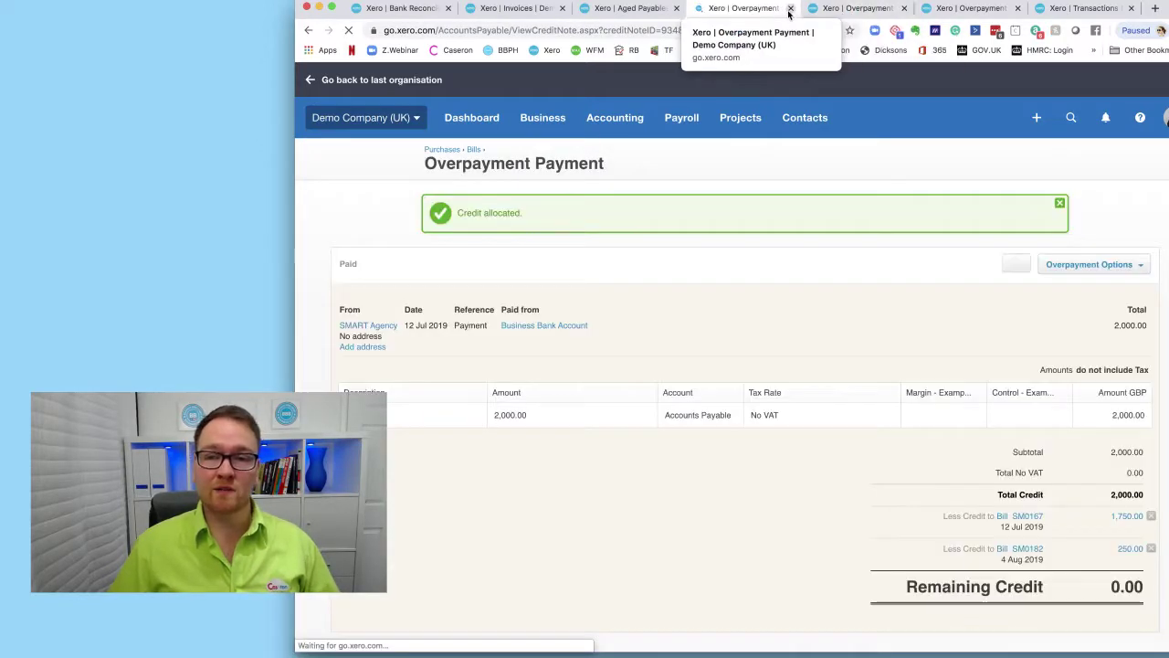
# Step: Close the 12 Jul overpayment and reload the Invoices report to check the credited and due amounts
pyautogui.click(790, 9)
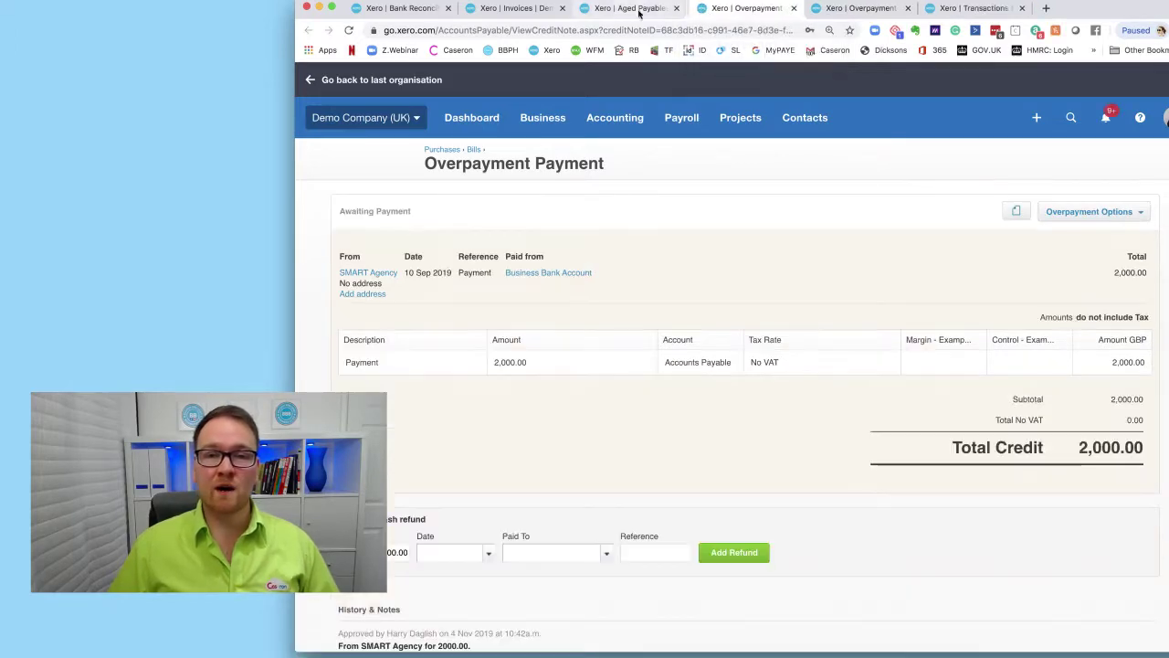
pyautogui.click(512, 9)
pyautogui.rightClick(508, 9)
pyautogui.click(553, 30)
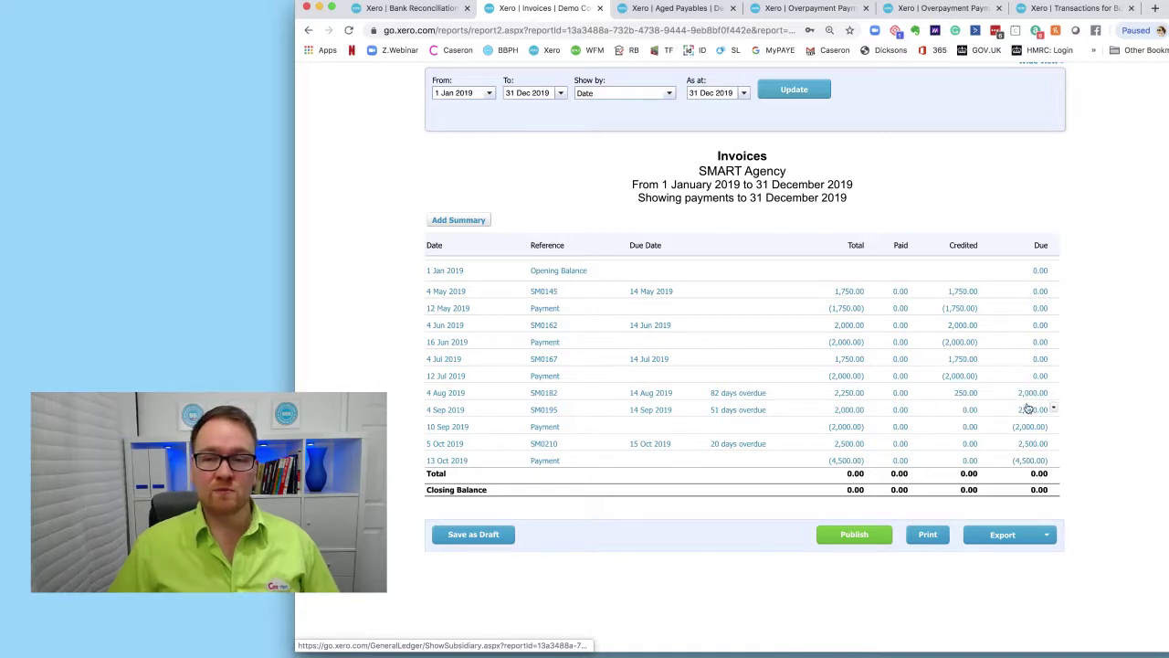
# Step: Allocate 2000 of the 10 Sep 2019 overpayment to bill SM0182
pyautogui.click(799, 13)
pyautogui.click(1098, 216)
pyautogui.click(1074, 235)
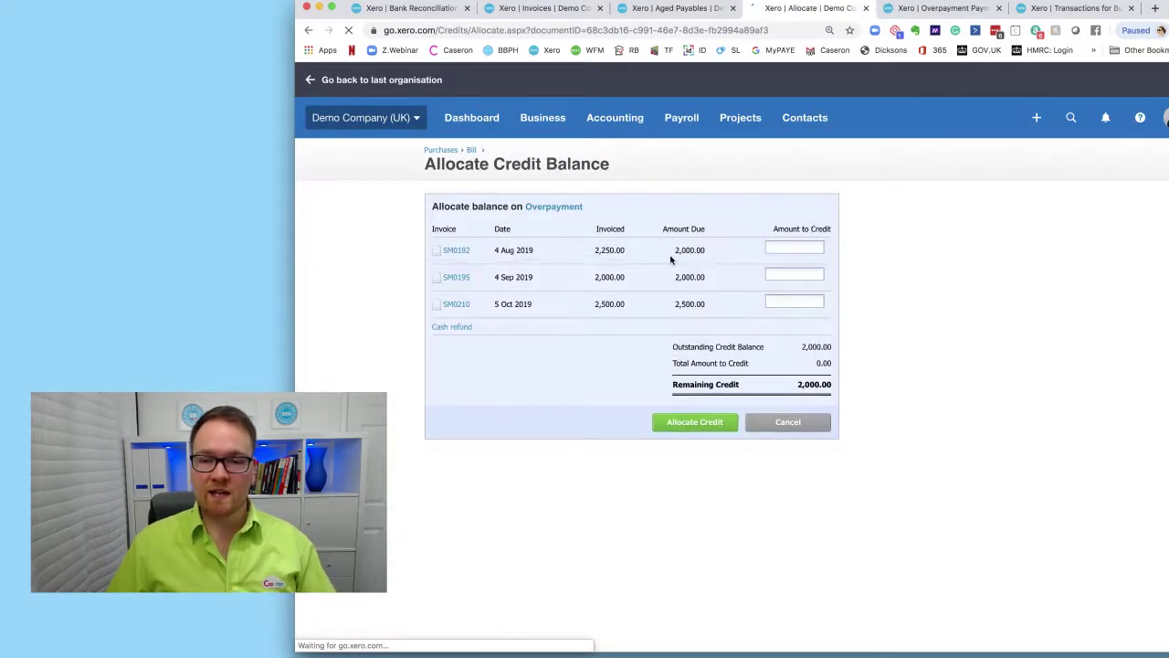
pyautogui.click(786, 247)
pyautogui.write('2000')
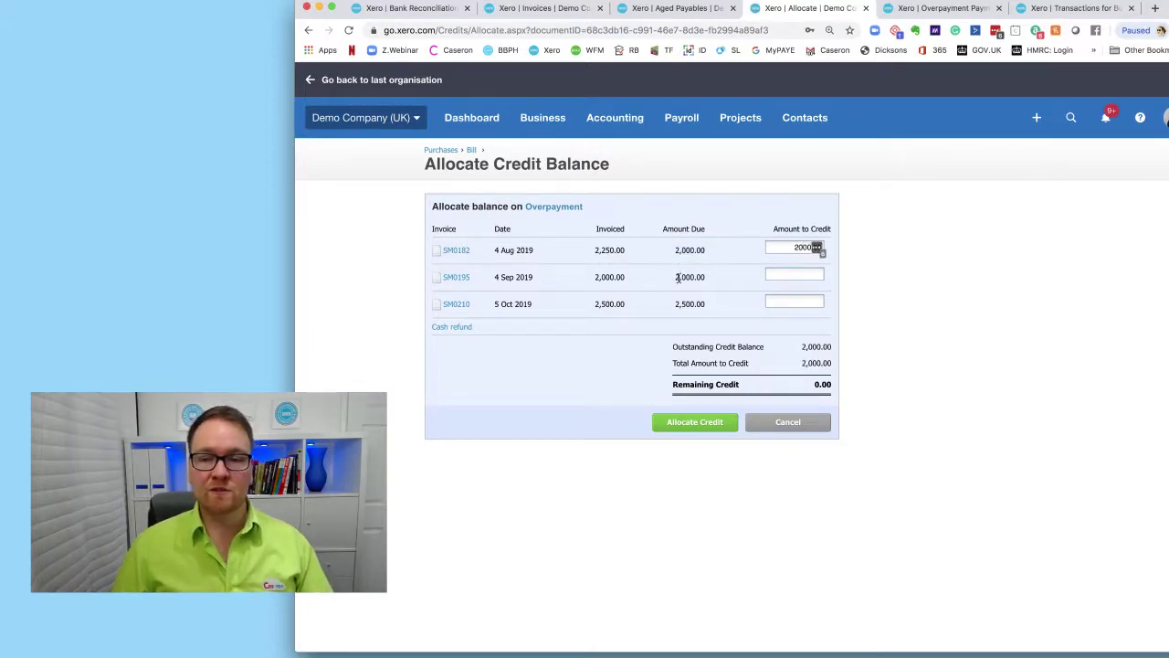
pyautogui.click(684, 422)
# Step: Allocate the 13 Oct 2019 overpayment as 2000 to bill SM0195 and 2500 to bill SM0210
pyautogui.click(929, 11)
pyautogui.click(1095, 211)
pyautogui.click(1089, 235)
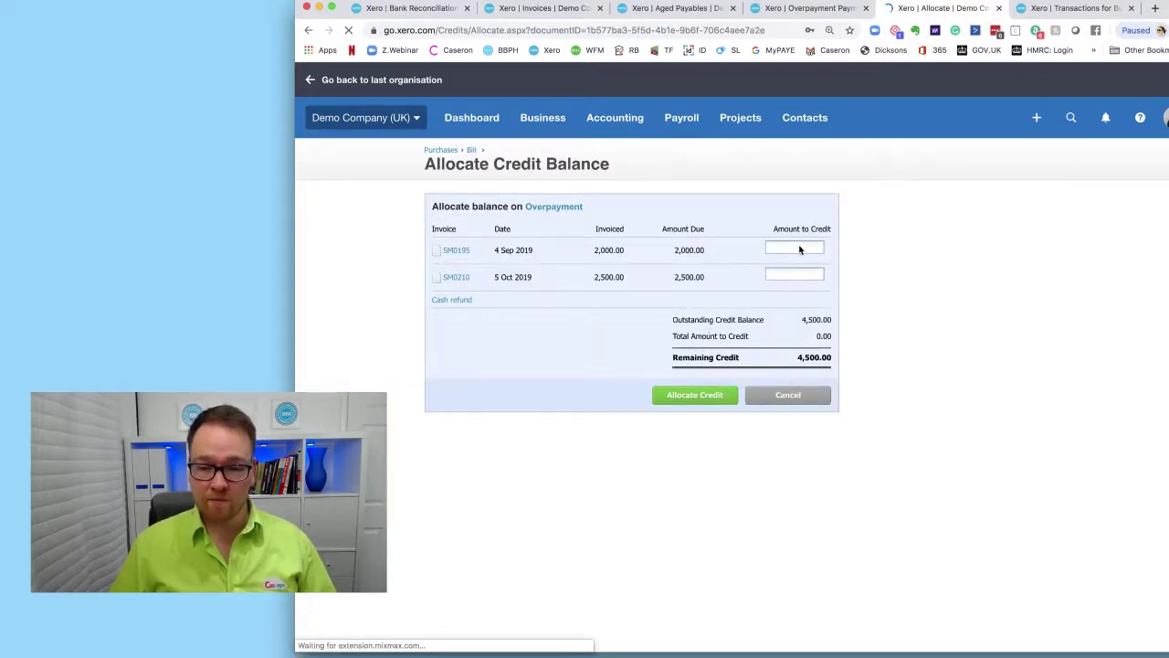
pyautogui.click(800, 249)
pyautogui.write('2000')
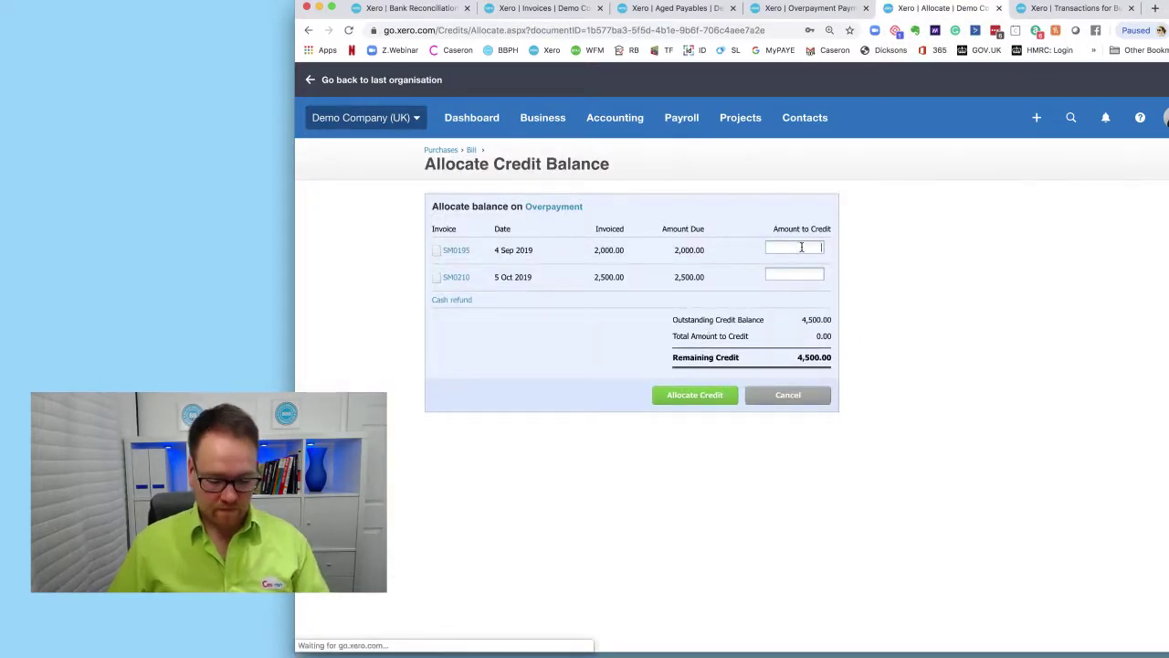
pyautogui.click(802, 279)
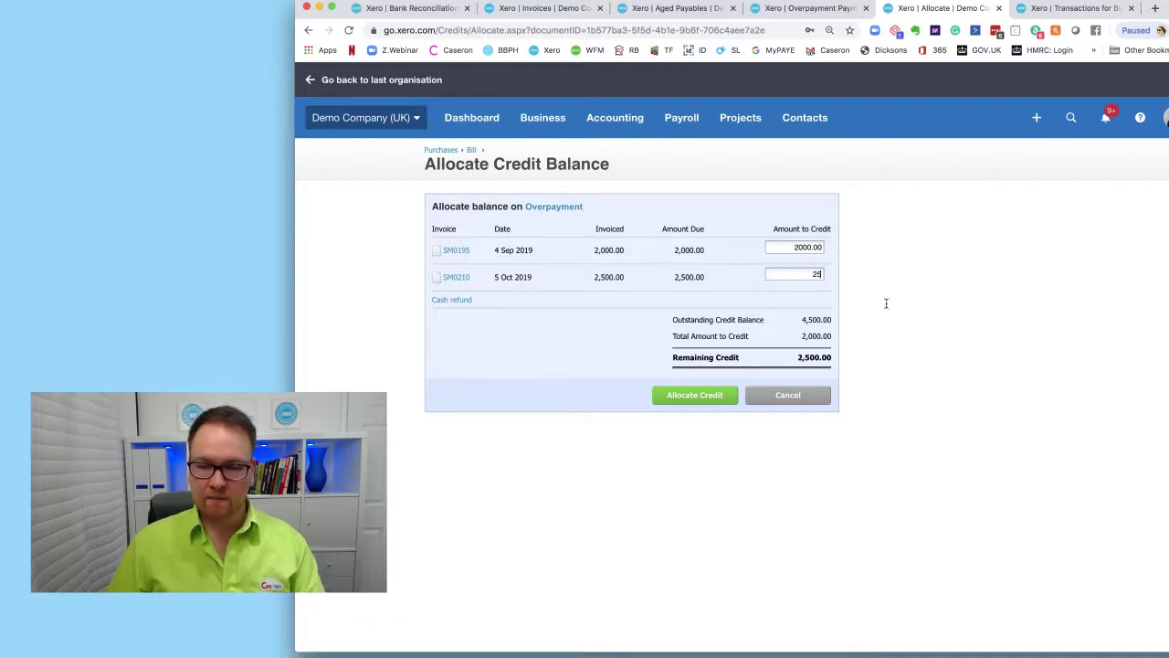
pyautogui.write('2500')
pyautogui.click(694, 395)
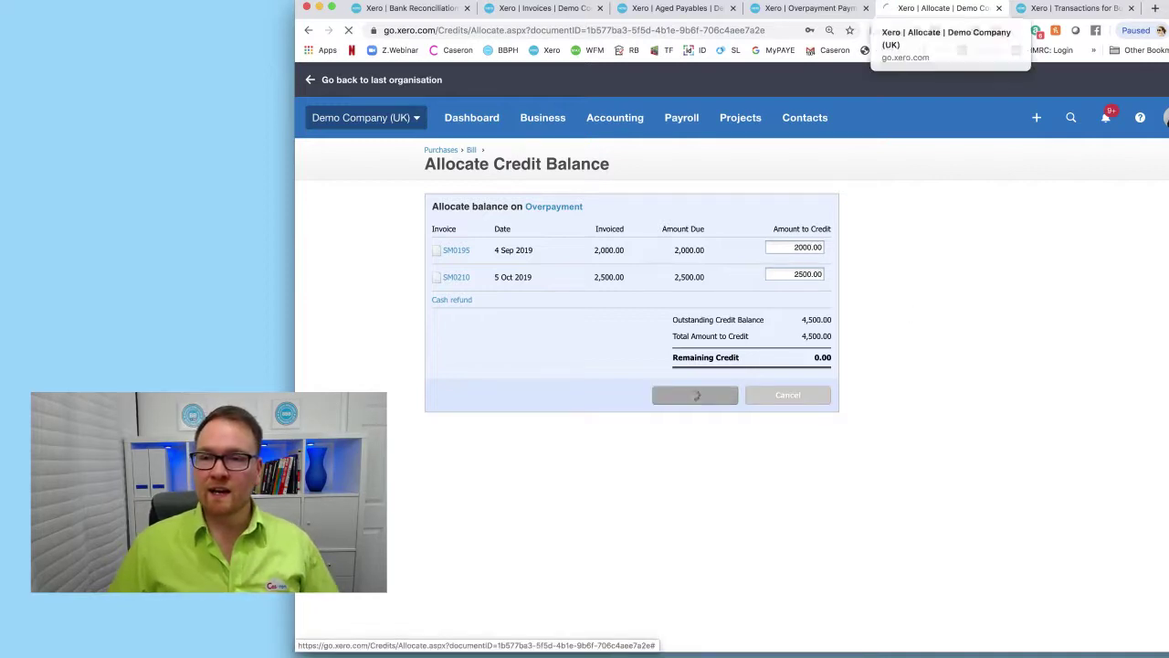
# Step: Close the remaining overpayment pages and reload the Invoices report to check the SMART Agency balances
pyautogui.click(858, 10)
pyautogui.click(865, 8)
pyautogui.rightClick(535, 8)
pyautogui.click(559, 28)
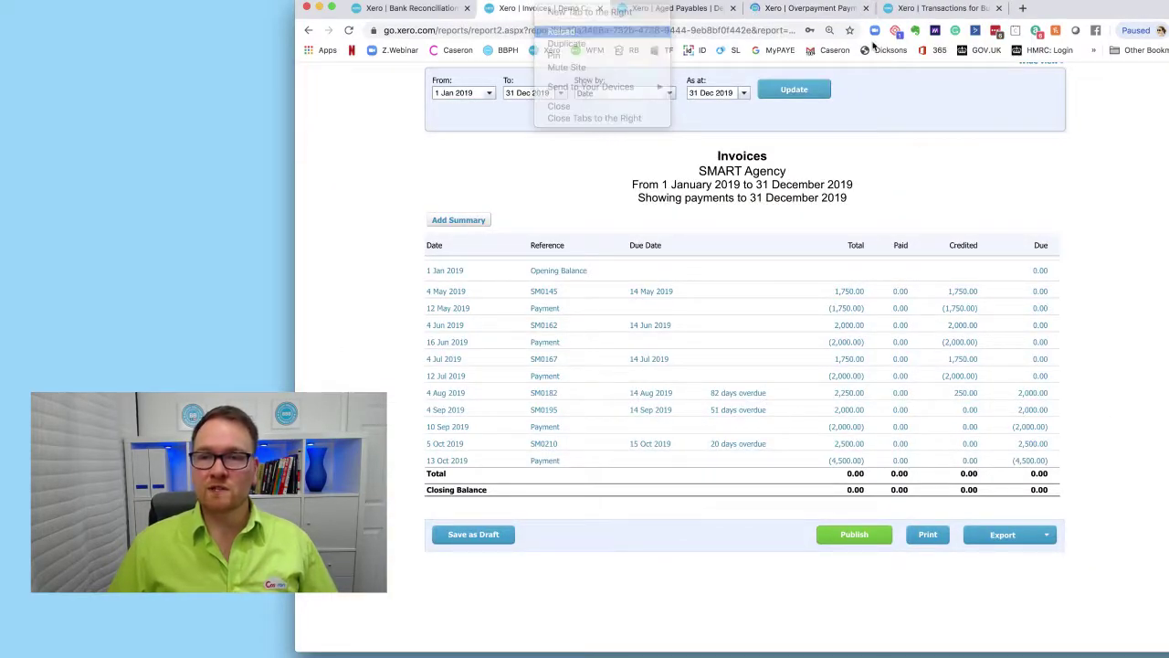
pyautogui.click(865, 8)
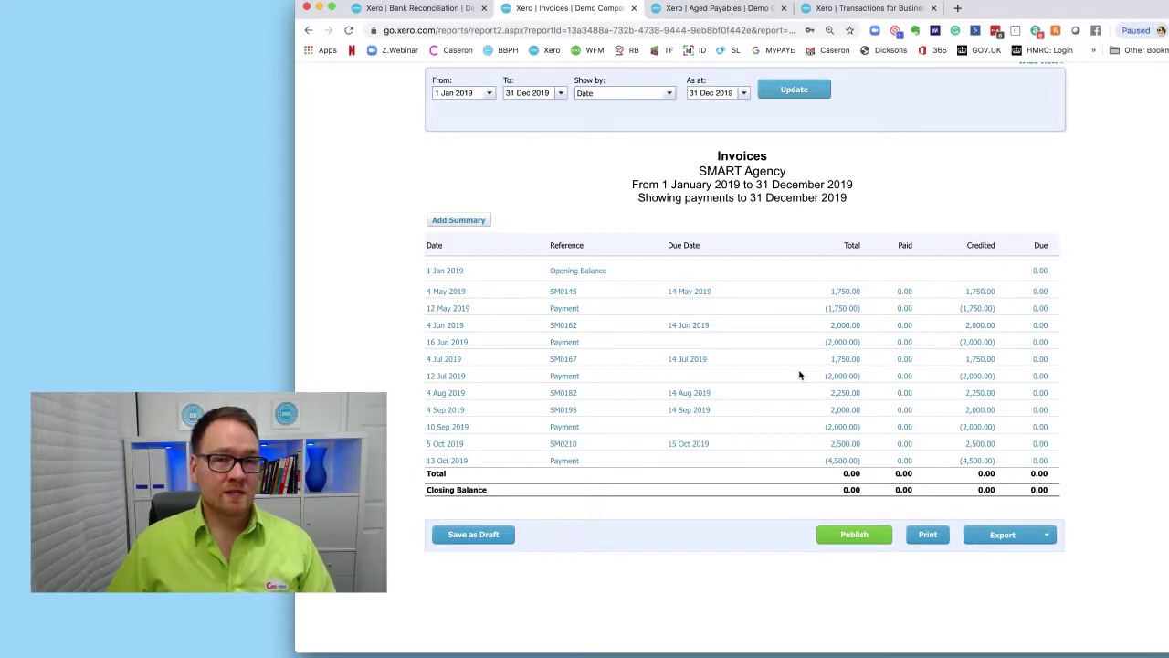
# Step: Open all contacts in a new tab and close the Aged Payables report
pyautogui.scroll(3, 800, 375)
pyautogui.click(804, 117)
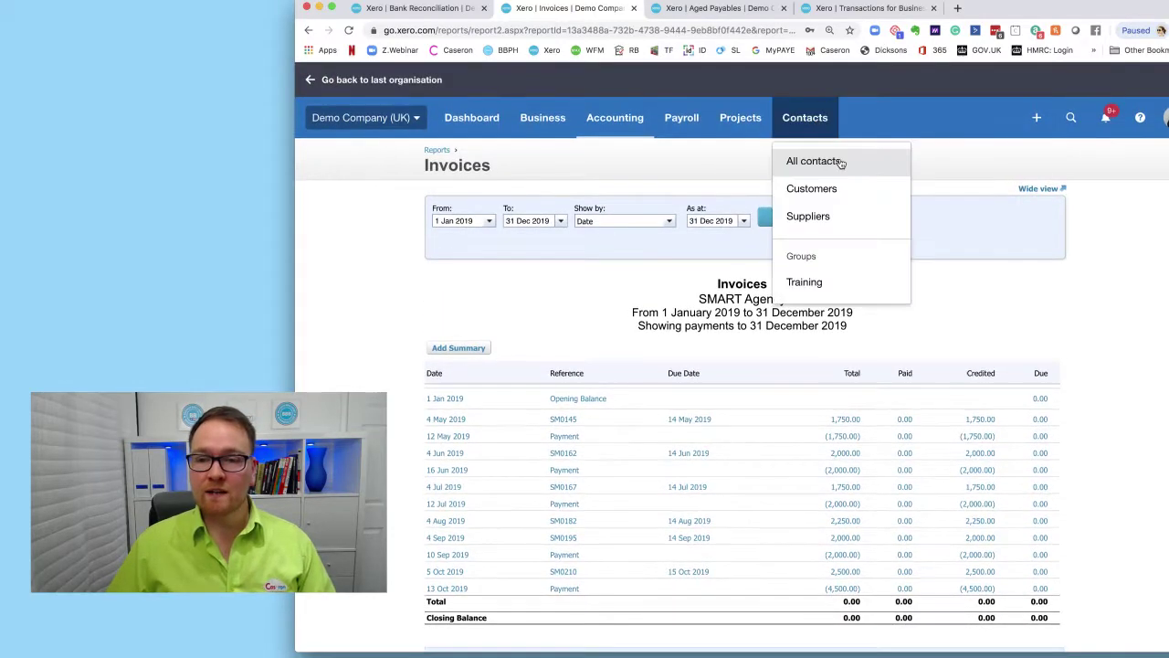
pyautogui.rightClick(837, 160)
pyautogui.click(895, 162)
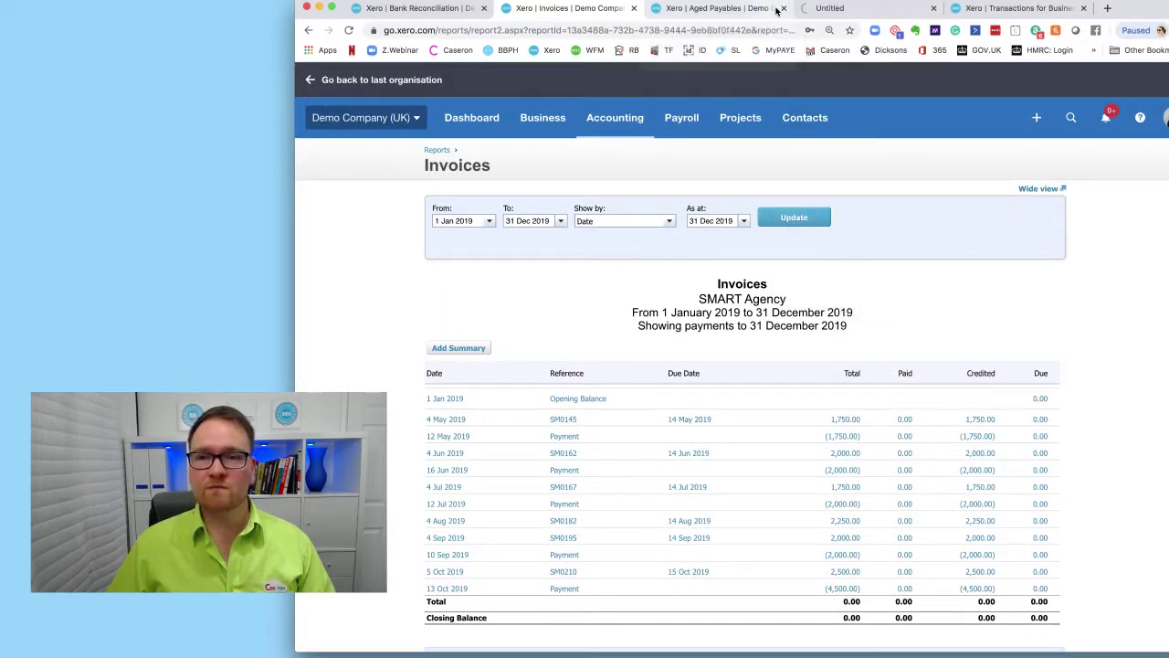
pyautogui.click(722, 7)
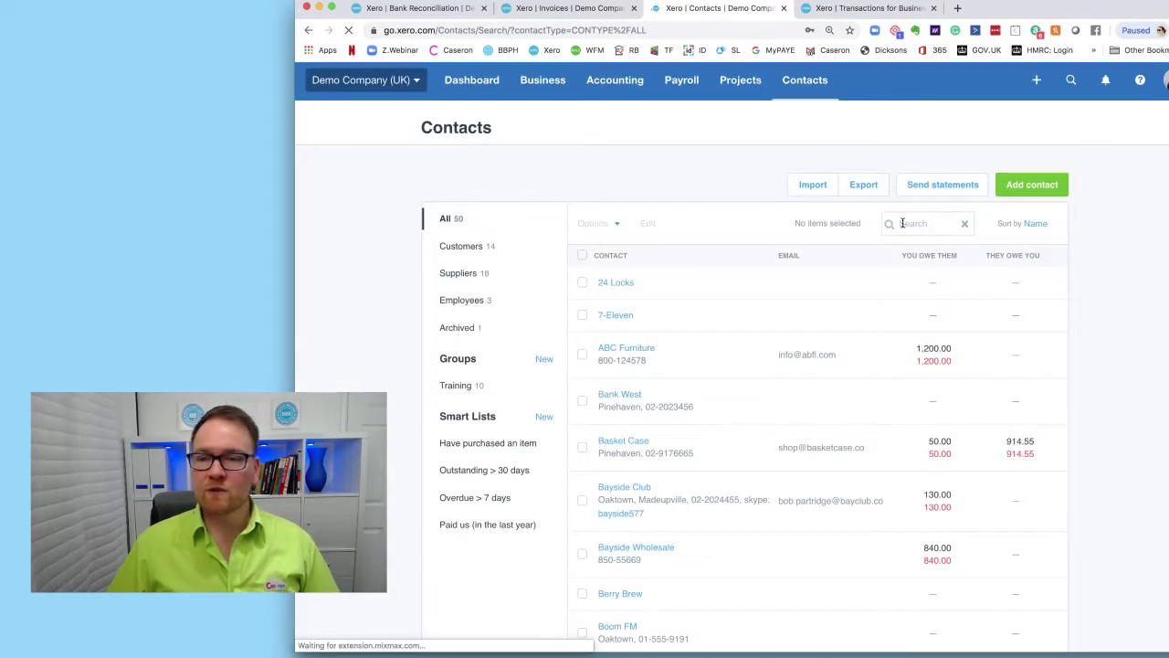
# Step: Open the customer statements page and list Outstanding statements as at 31 Oct 2019
pyautogui.click(955, 184)
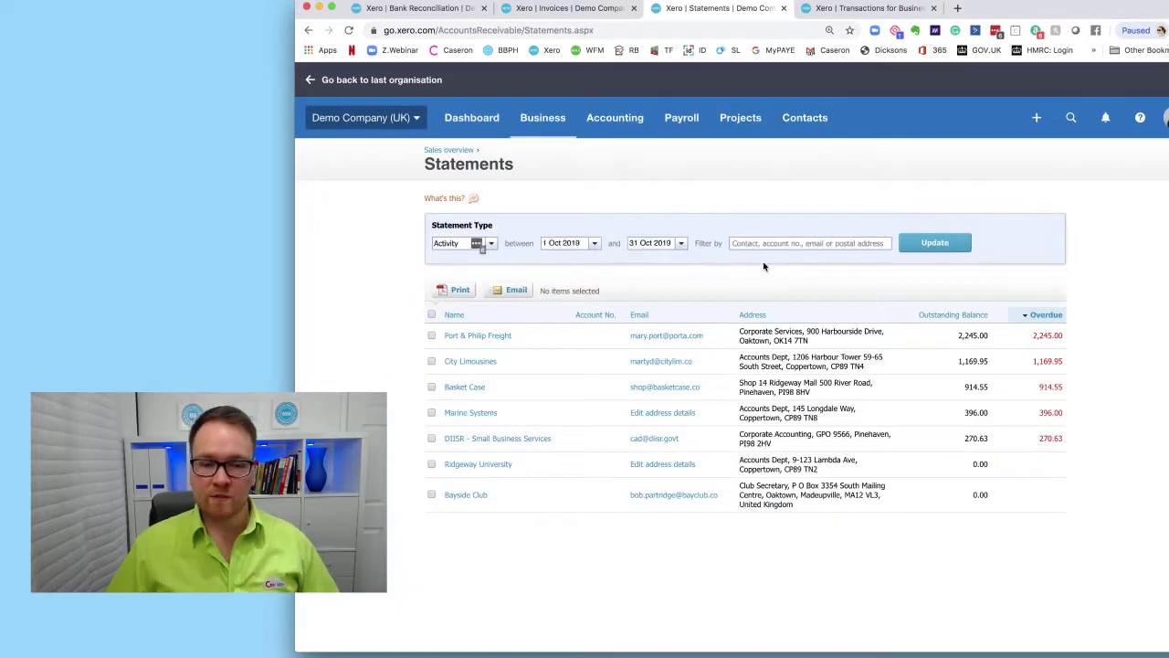
pyautogui.click(431, 335)
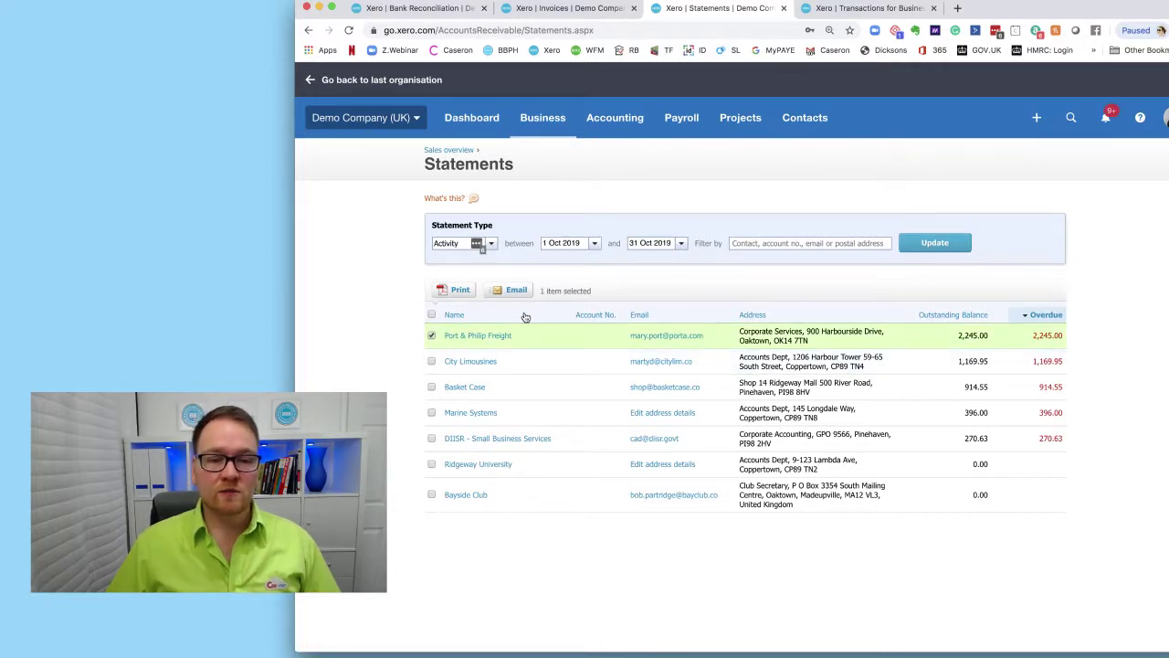
pyautogui.click(491, 244)
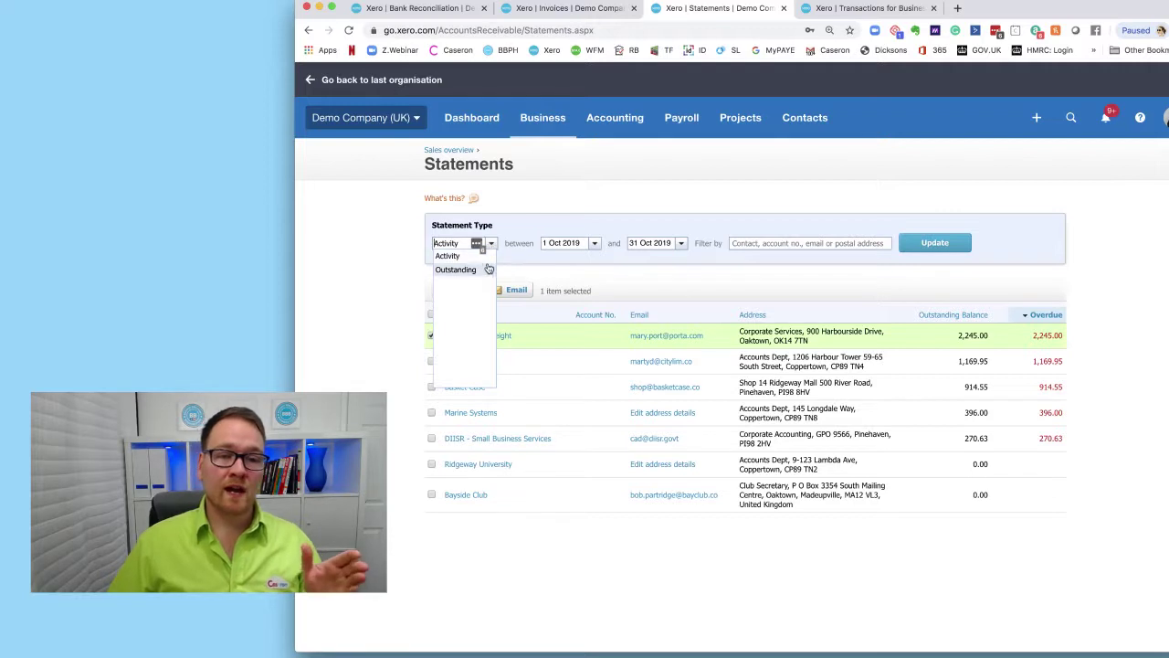
pyautogui.click(484, 269)
pyautogui.click(833, 244)
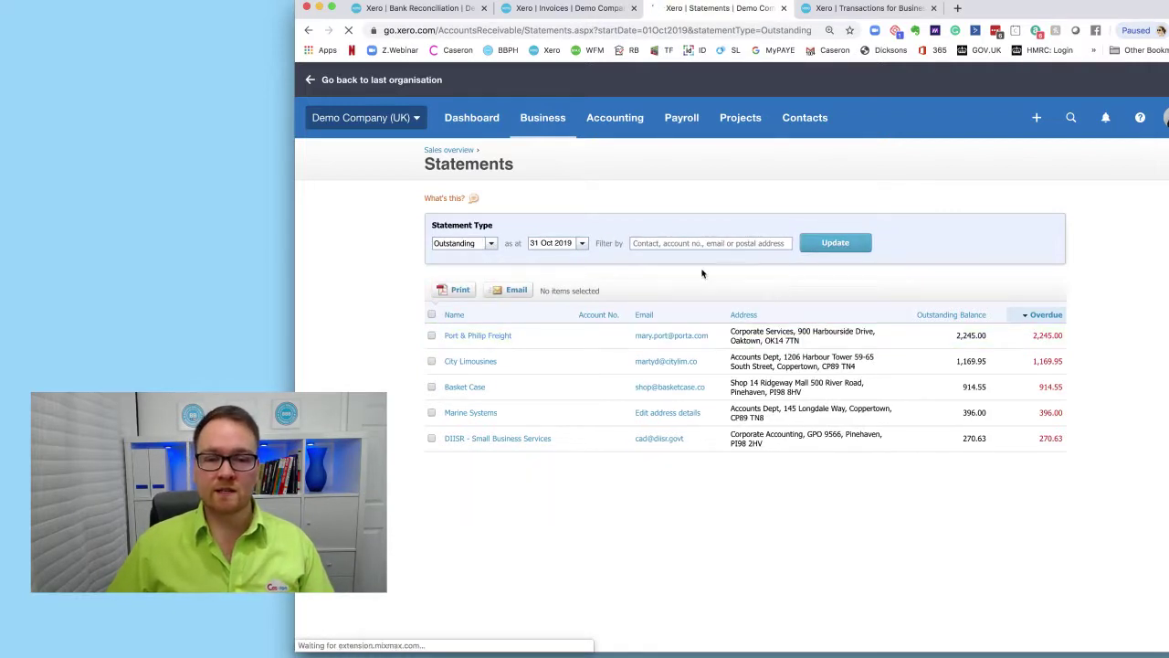
# Step: Print the outstanding statement for Port & Philip Freight to PDF, view the downloaded file and close it
pyautogui.click(430, 336)
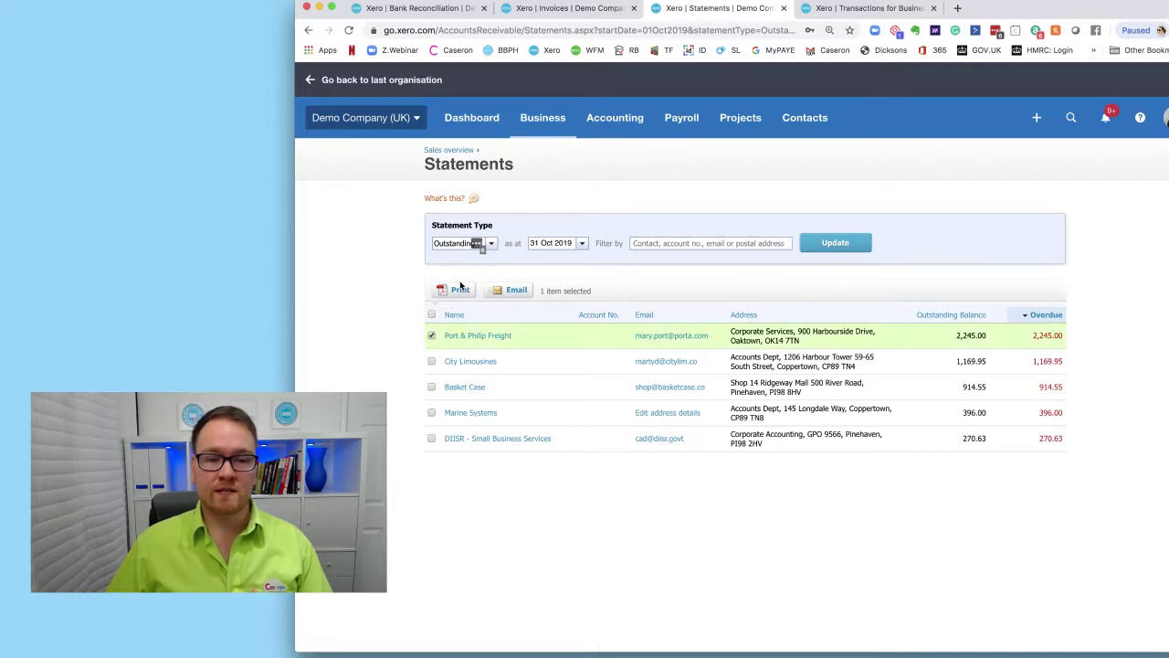
pyautogui.click(456, 290)
pyautogui.click(729, 391)
pyautogui.click(721, 402)
pyautogui.click(742, 420)
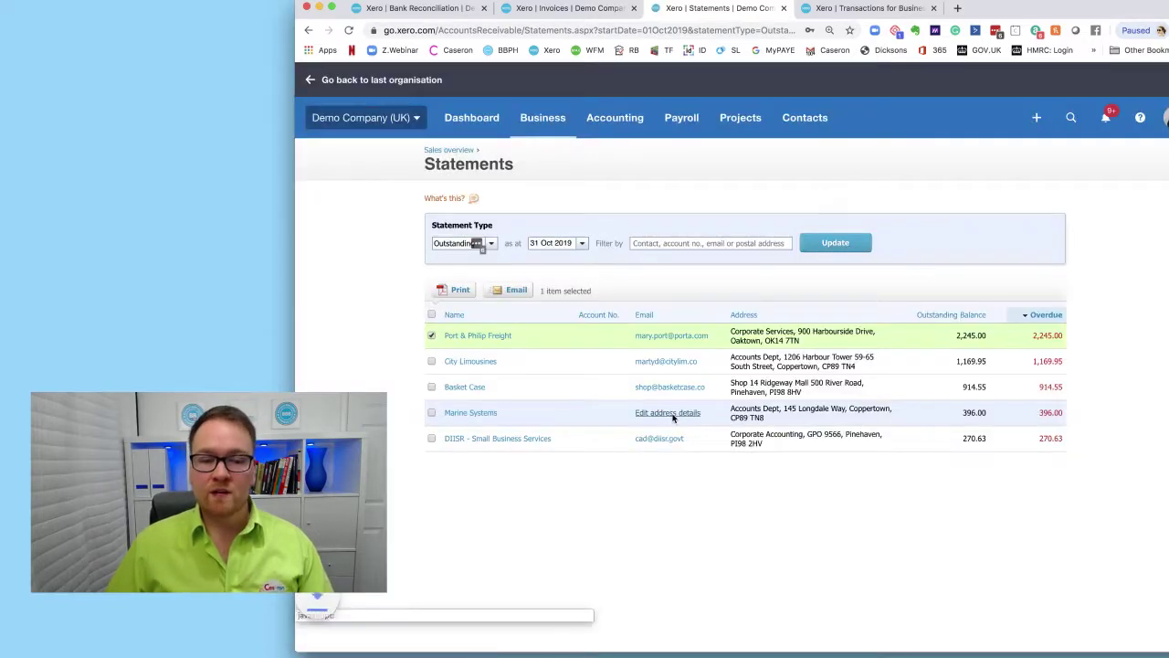
pyautogui.click(356, 629)
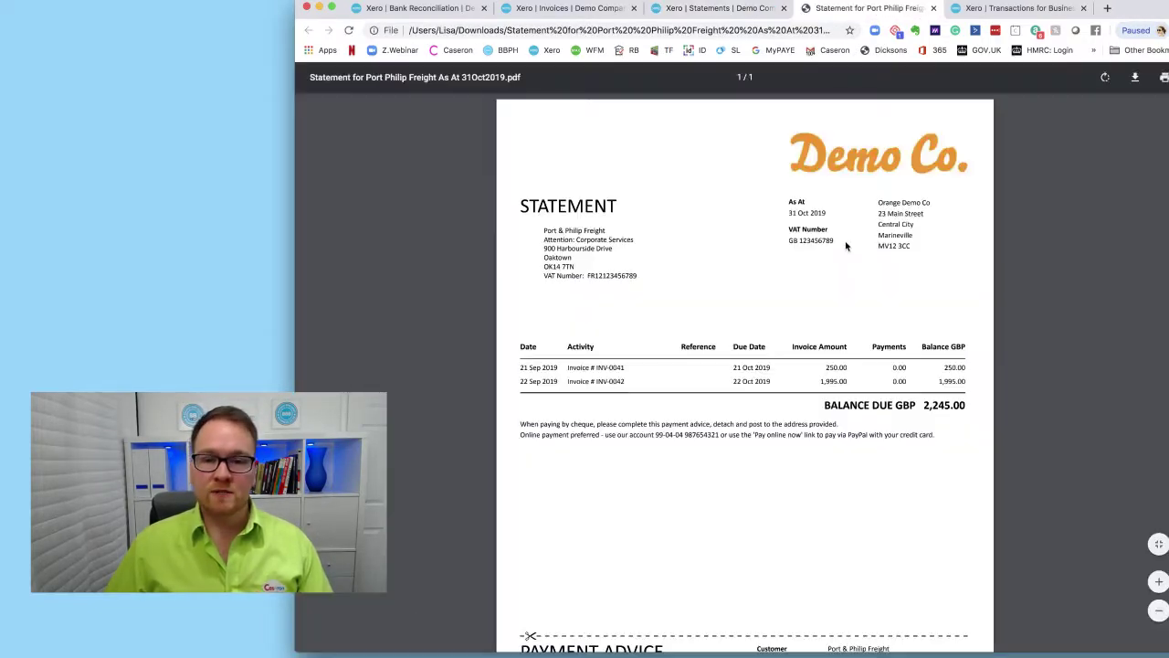
pyautogui.click(932, 8)
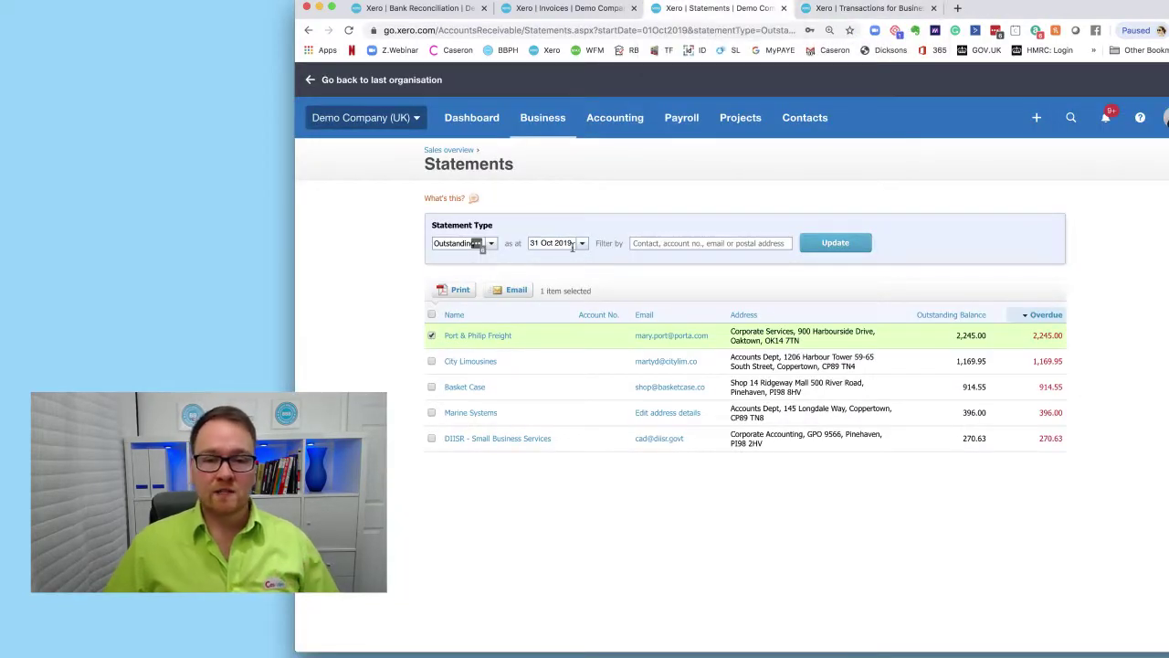
# Step: Switch the statement type to Activity and set its start date to 1 Jan 2019
pyautogui.click(491, 243)
pyautogui.click(462, 254)
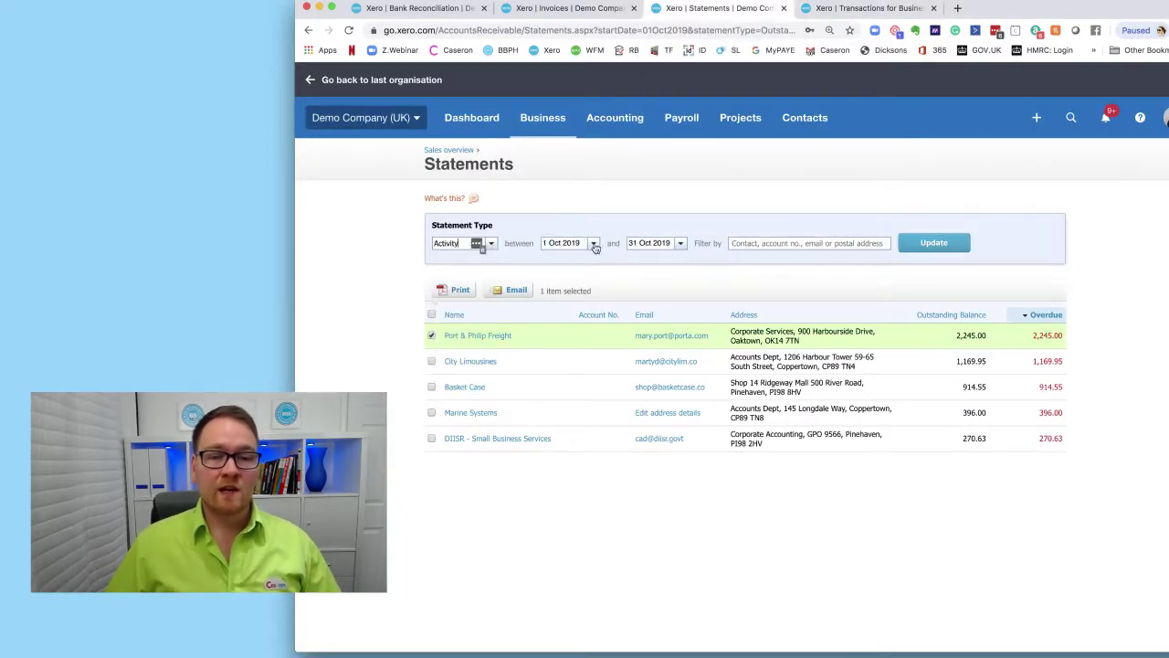
pyautogui.click(591, 244)
pyautogui.click(557, 262)
pyautogui.click(557, 262)
pyautogui.click(558, 262)
pyautogui.click(557, 262)
pyautogui.click(557, 262)
pyautogui.click(558, 262)
pyautogui.click(557, 262)
pyautogui.click(558, 263)
pyautogui.click(557, 262)
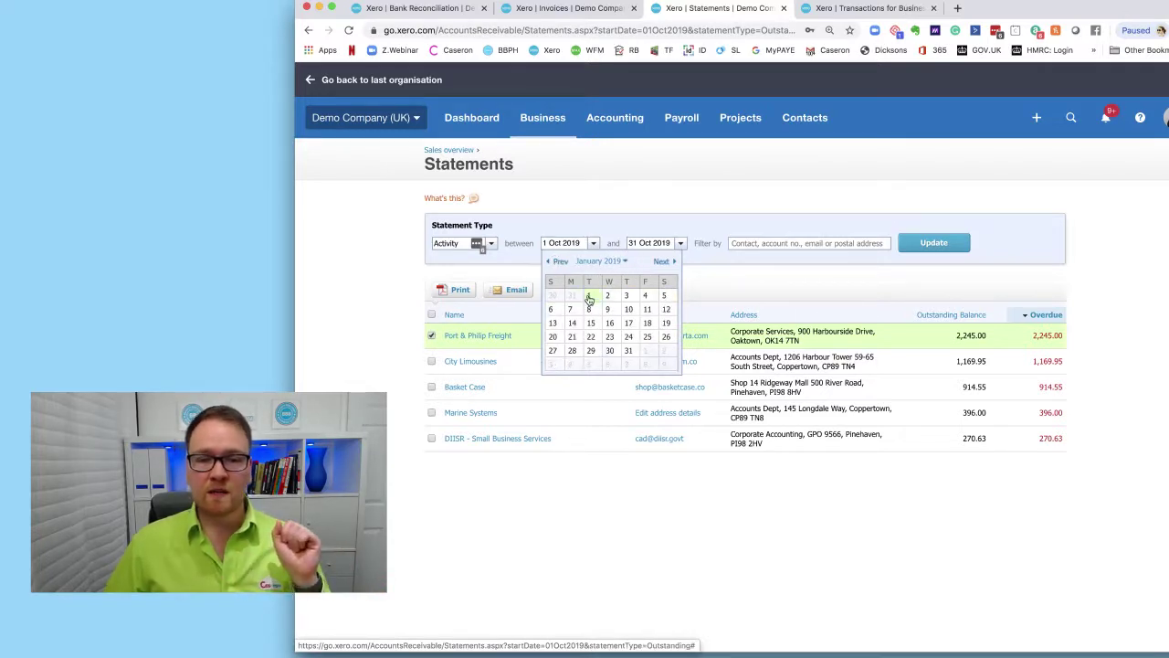
pyautogui.click(588, 296)
# Step: Set the activity statement end date to 31 Dec 2019 and update the customer list
pyautogui.click(680, 243)
pyautogui.click(750, 261)
pyautogui.click(751, 261)
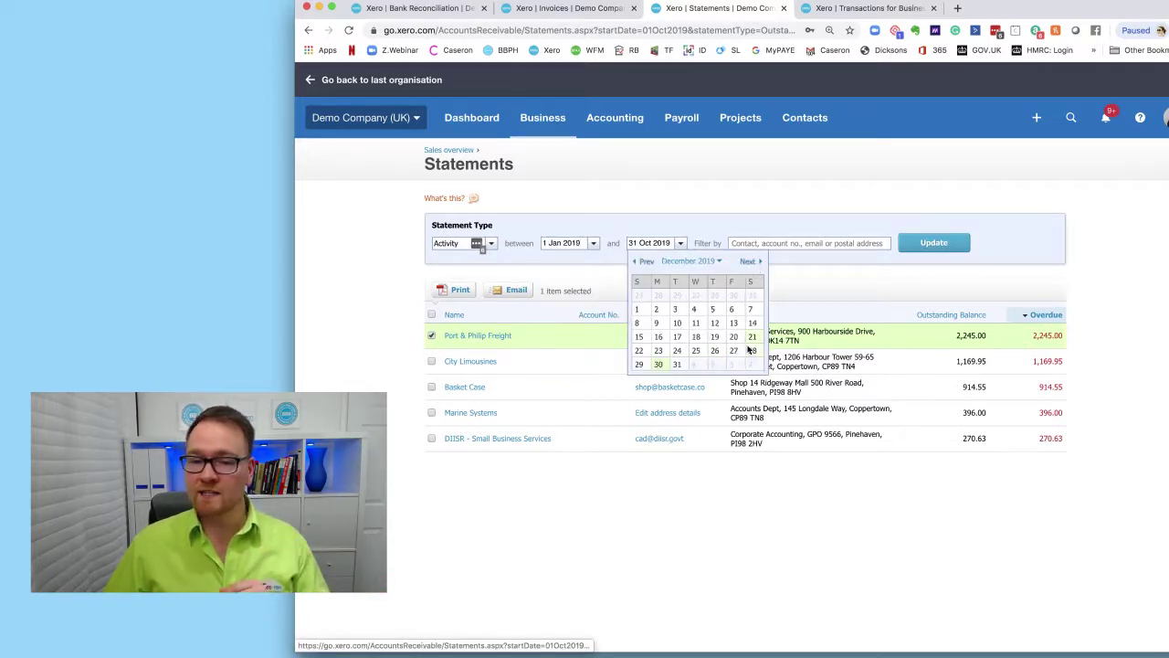
pyautogui.click(677, 364)
pyautogui.click(915, 242)
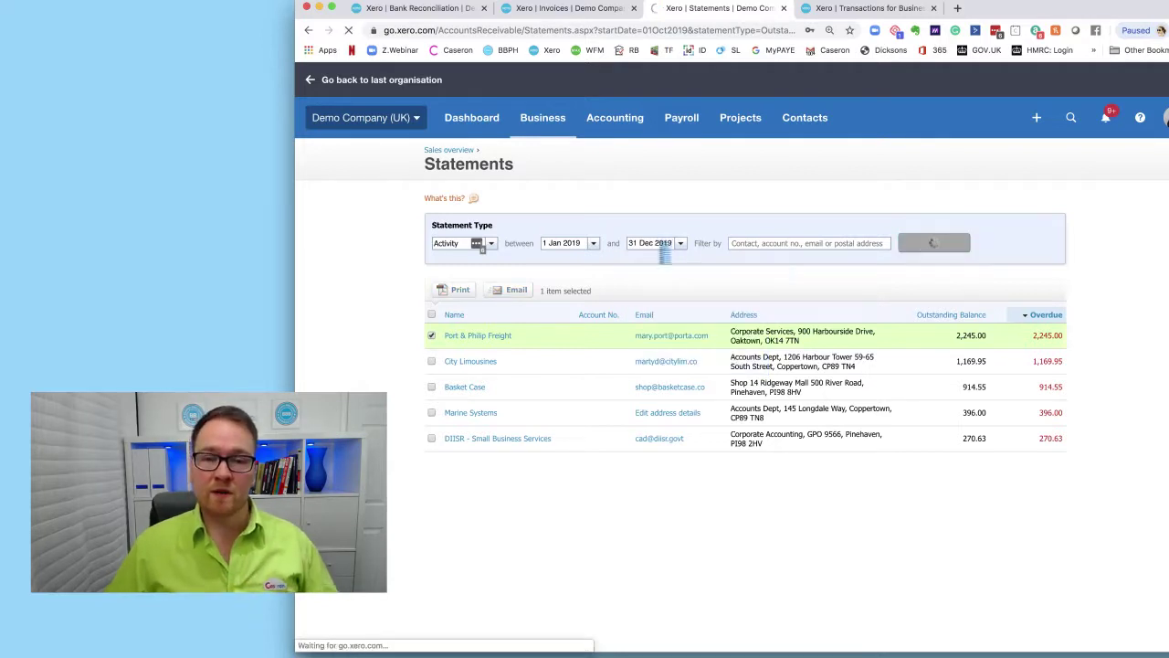
# Step: Print only Young Bros Transport's activity statement with Standard branding and examine the downloaded PDF
pyautogui.click(433, 337)
pyautogui.scroll(-2, 439, 365)
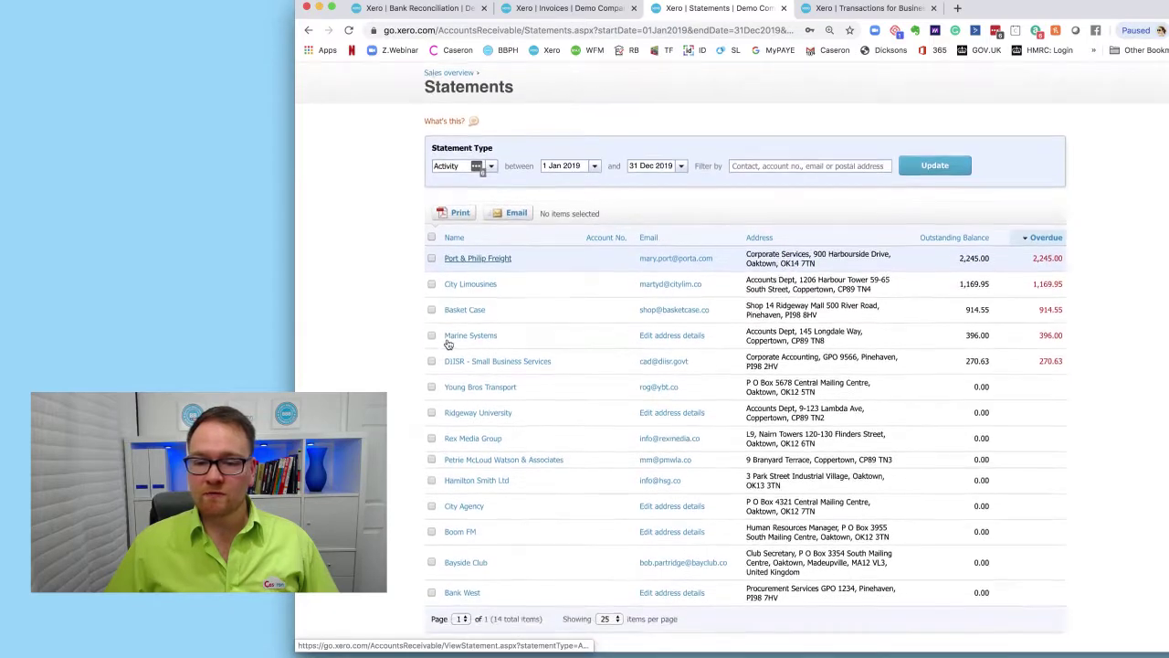
pyautogui.click(433, 386)
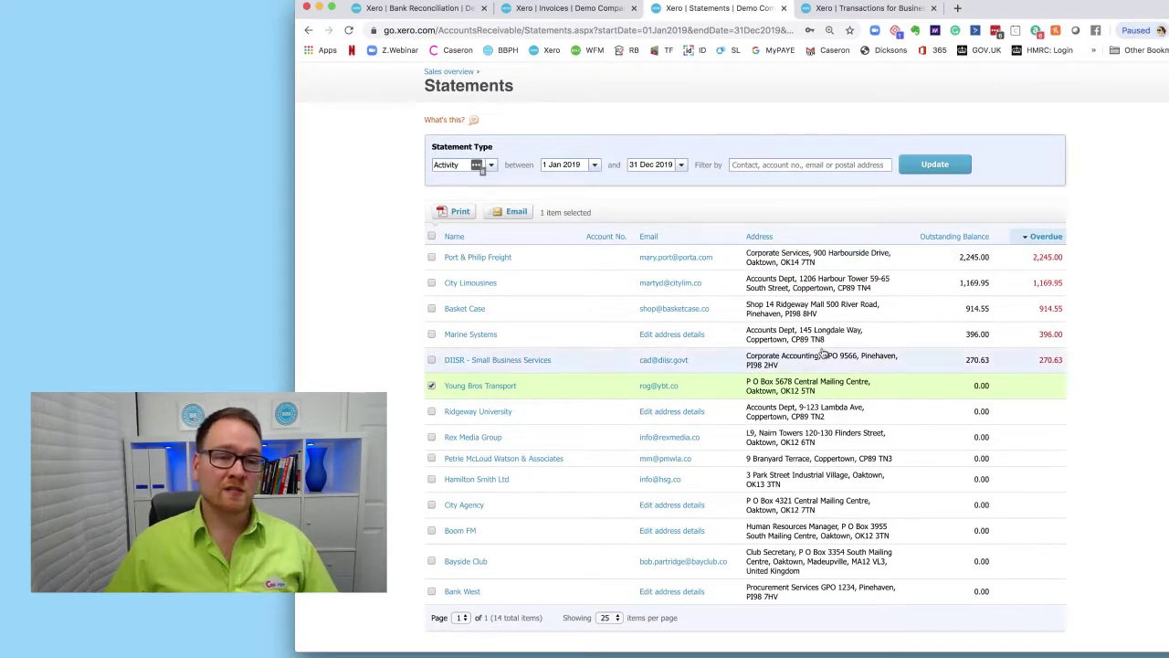
pyautogui.click(459, 211)
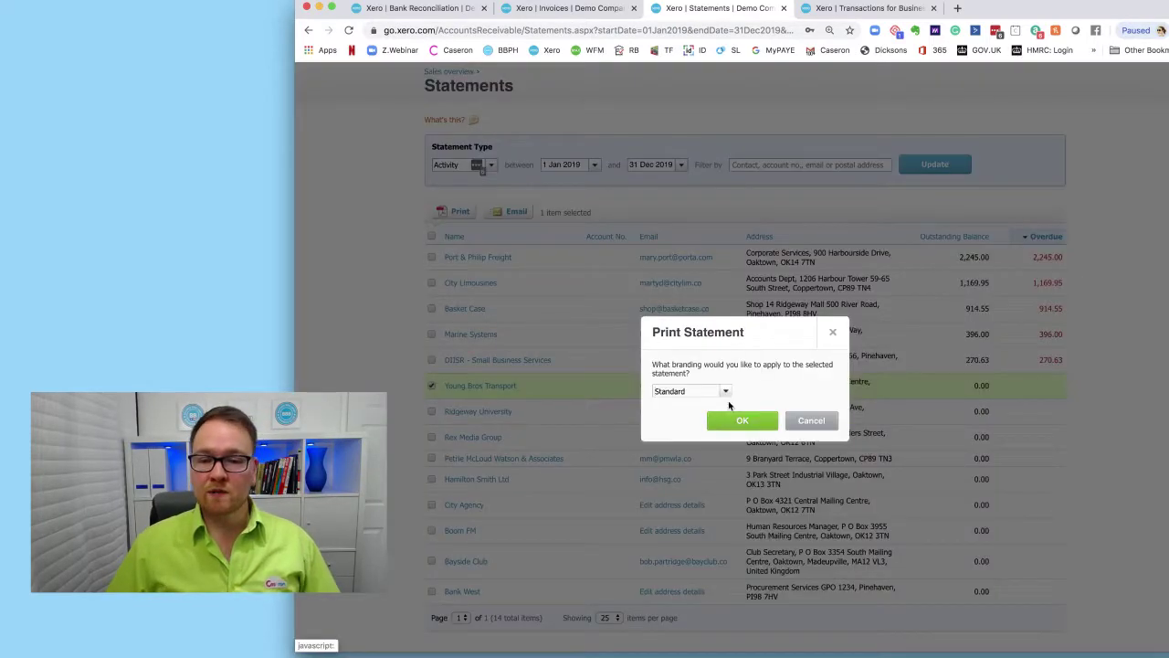
pyautogui.click(742, 420)
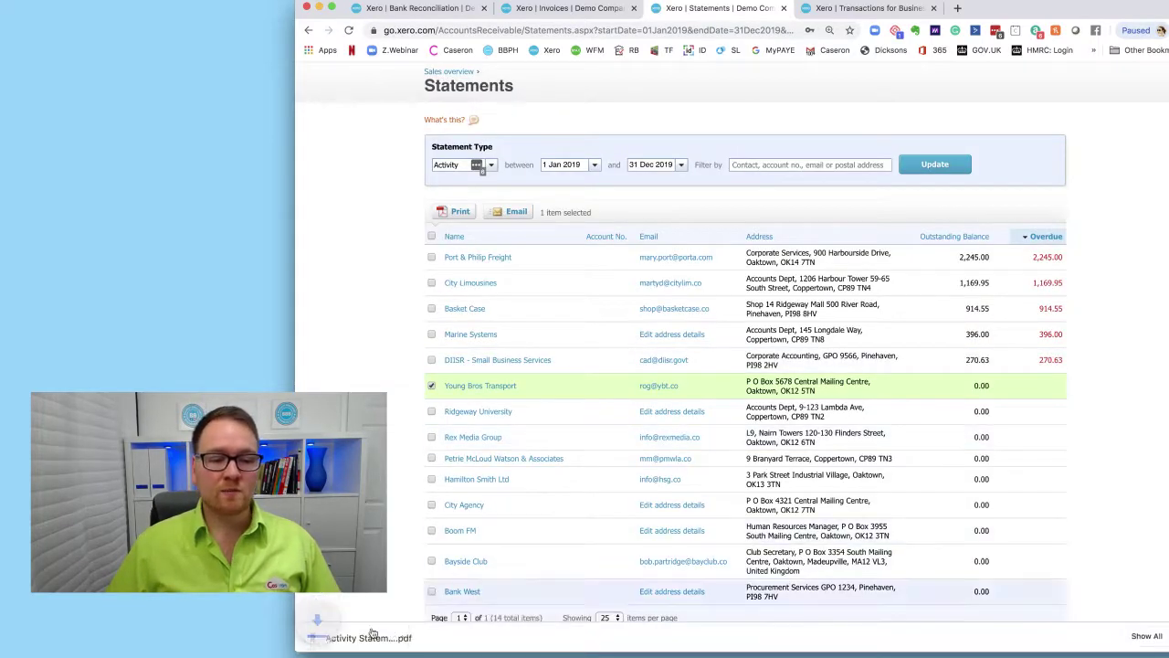
pyautogui.click(372, 638)
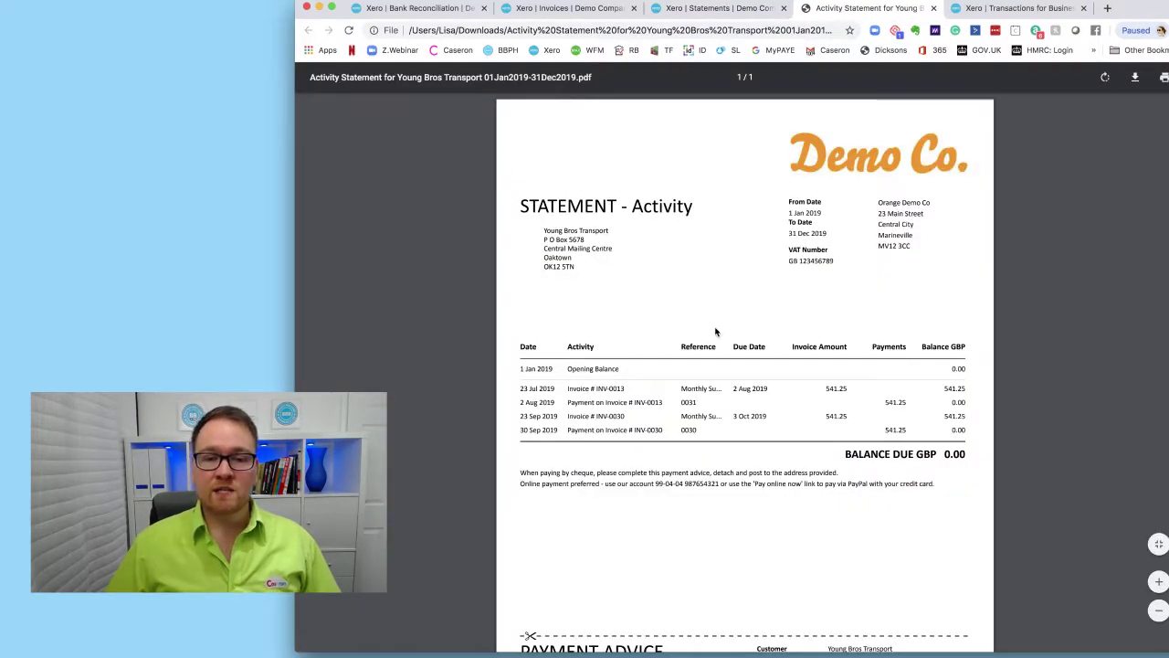
pyautogui.scroll(-2, 717, 332)
pyautogui.scroll(-1, 717, 332)
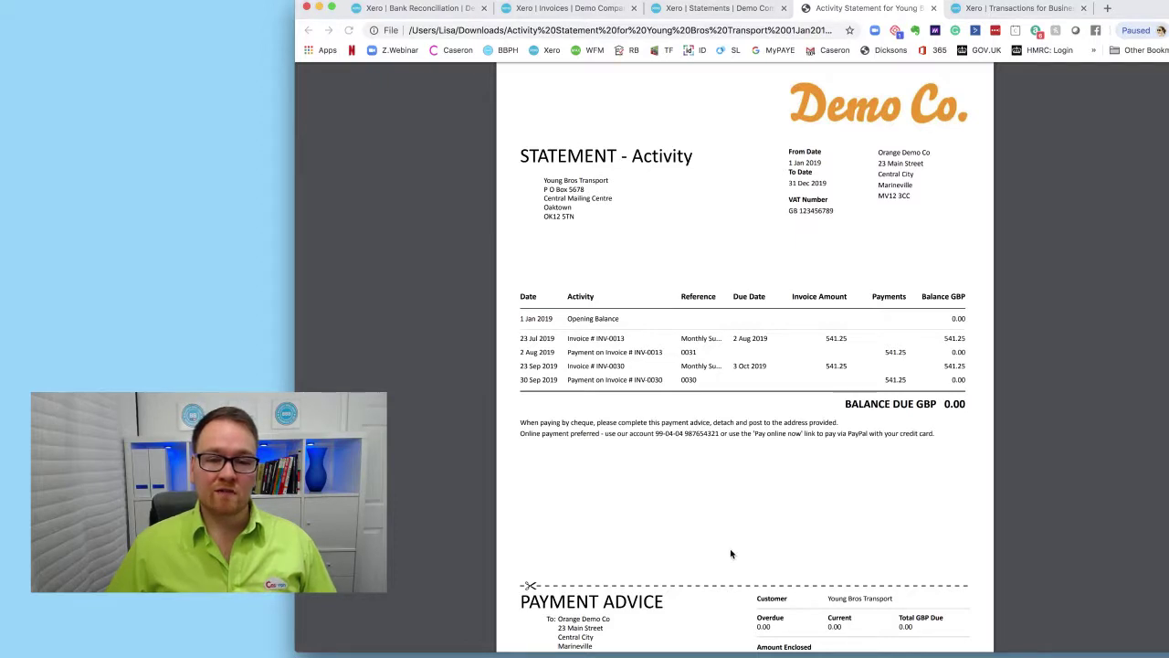
# Step: Compare SMART Agency's Activity Statement sheet in Excel with the Invoices report in Xero
pyautogui.press('super+Tab')
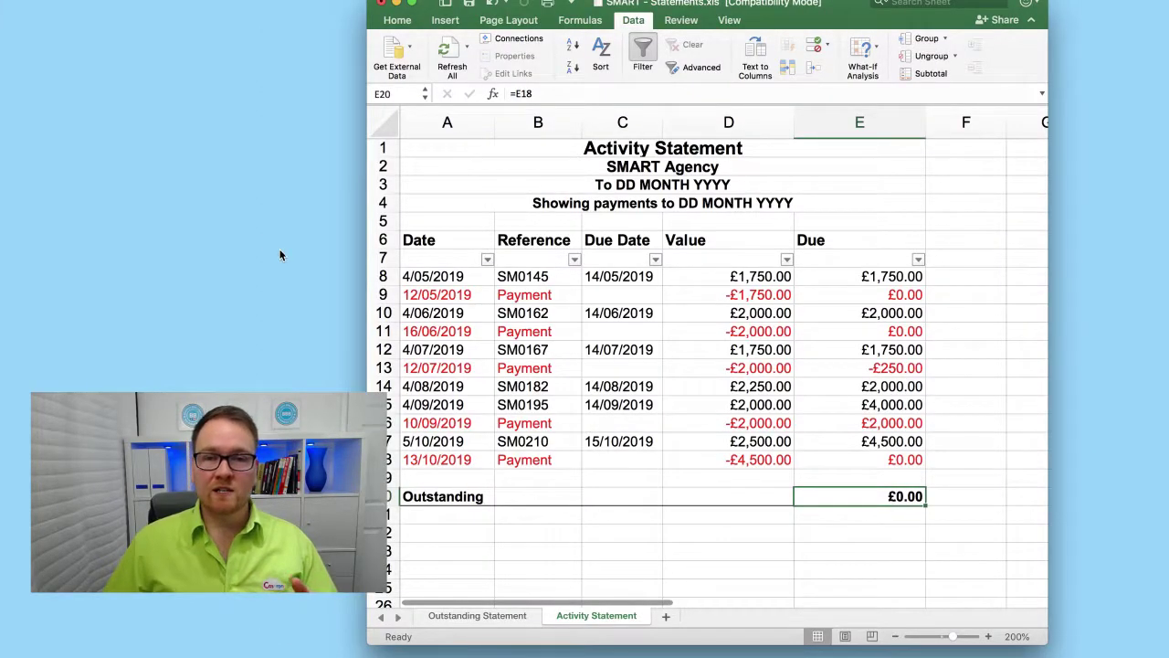
pyautogui.press('super+Tab')
pyautogui.click(572, 9)
pyautogui.scroll(-1, 625, 364)
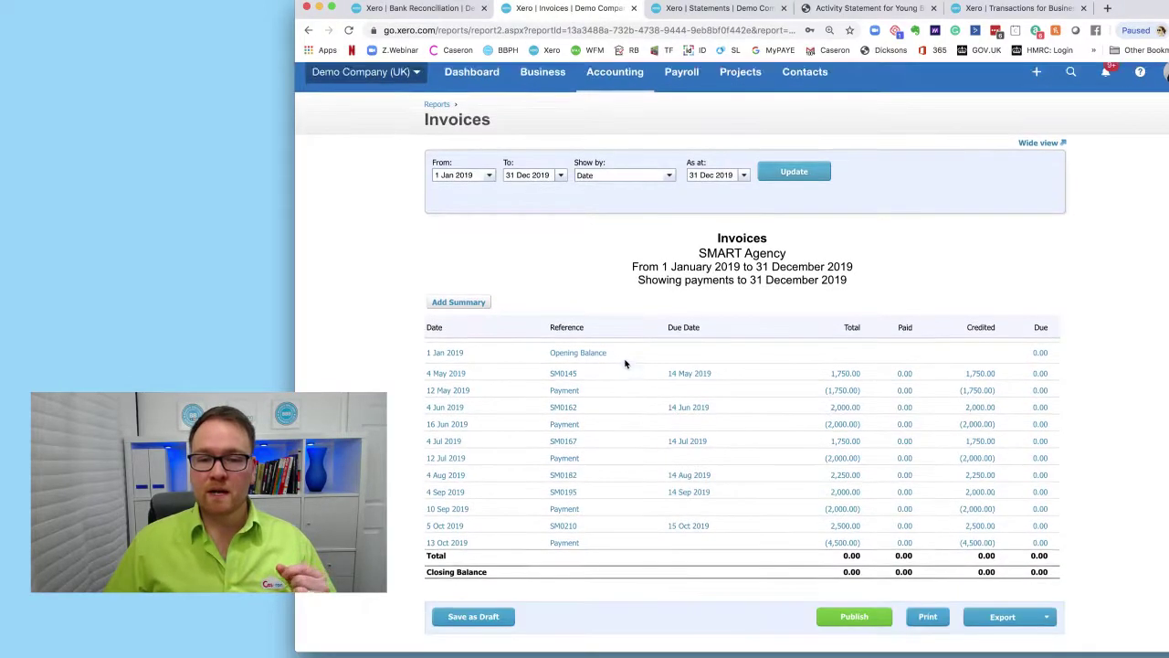
pyautogui.scroll(-1, 625, 363)
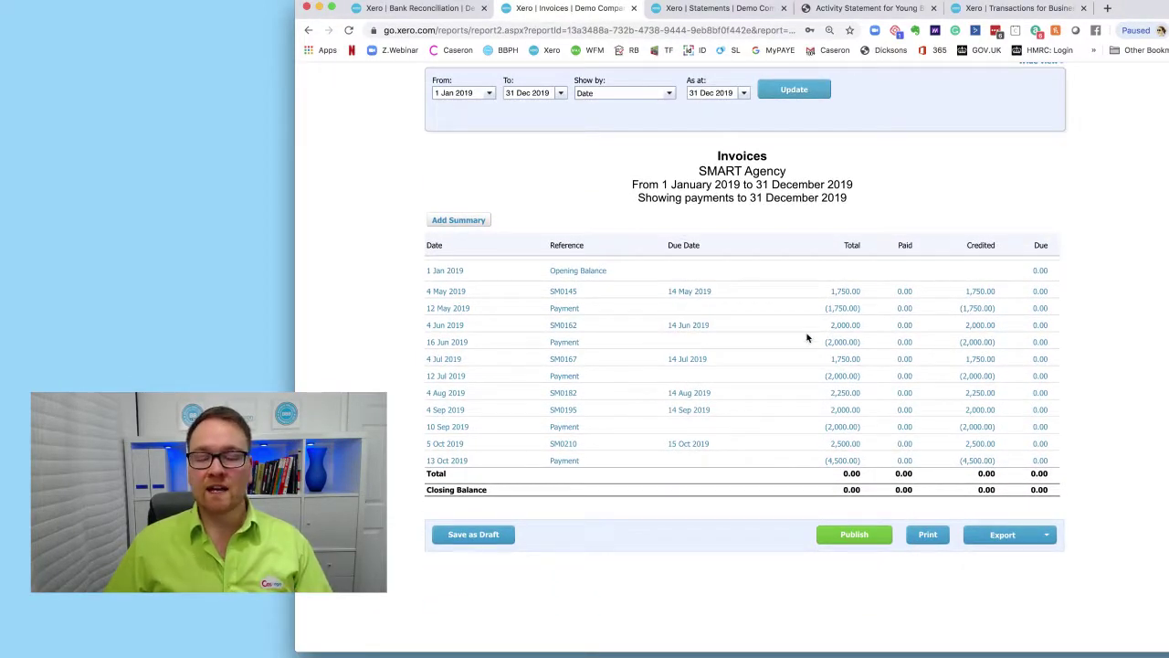
# Step: Return to the Young Bros Transport statement PDF and highlight its balance due amount
pyautogui.click(819, 9)
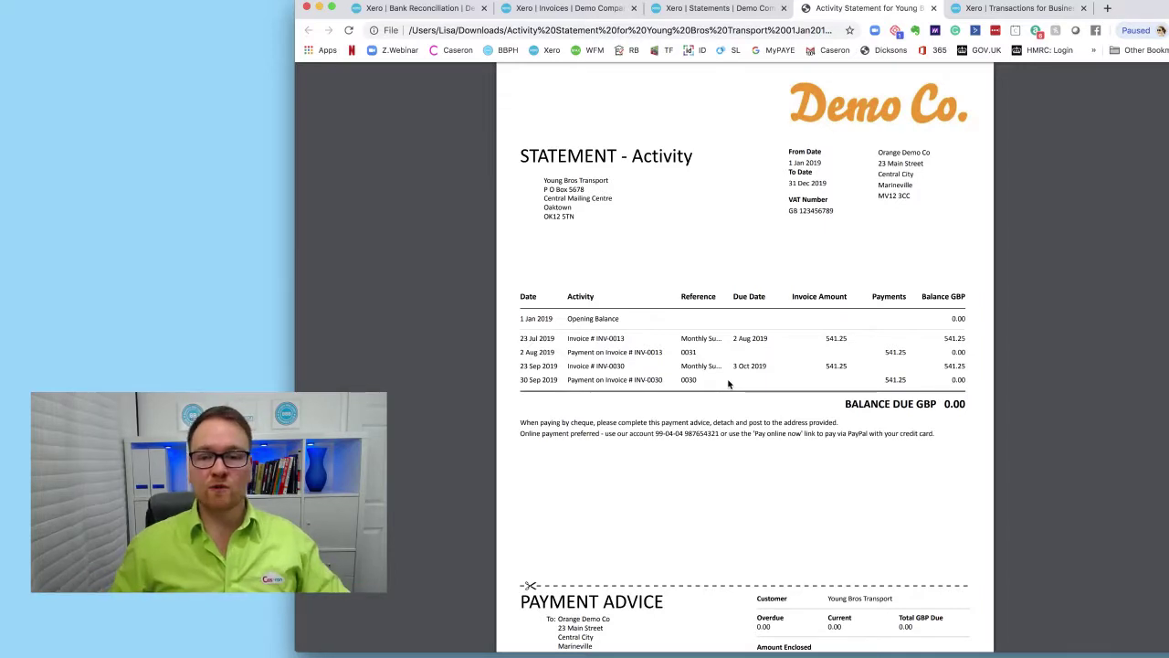
pyautogui.moveTo(940, 412); pyautogui.dragTo(783, 400)
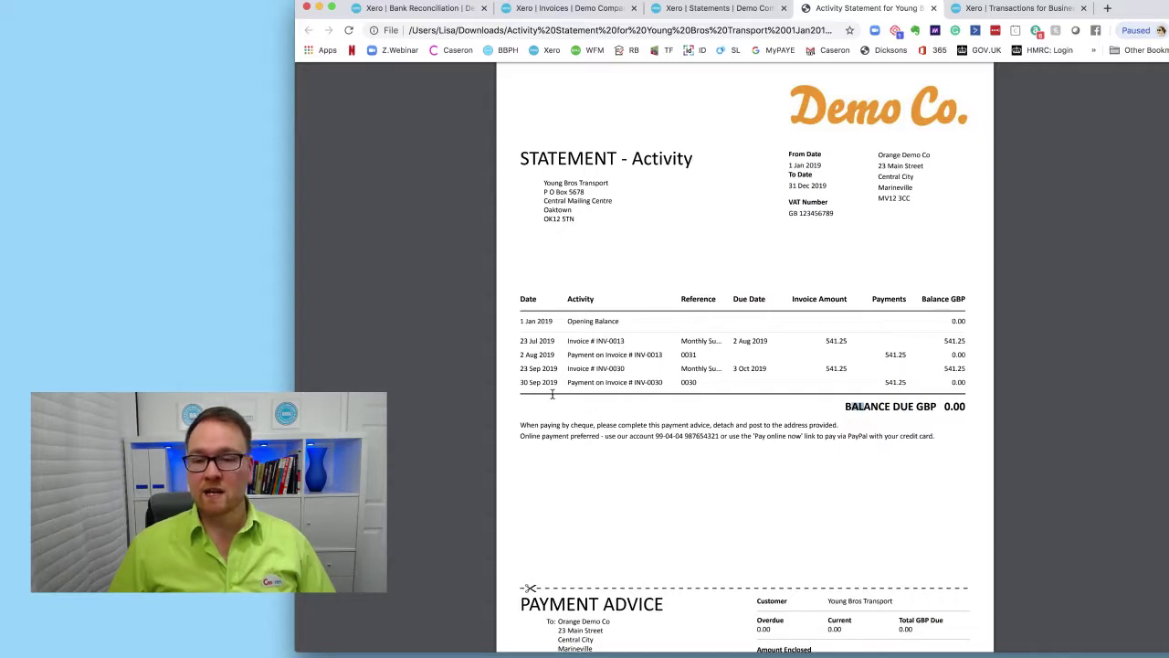
pyautogui.click(944, 405)
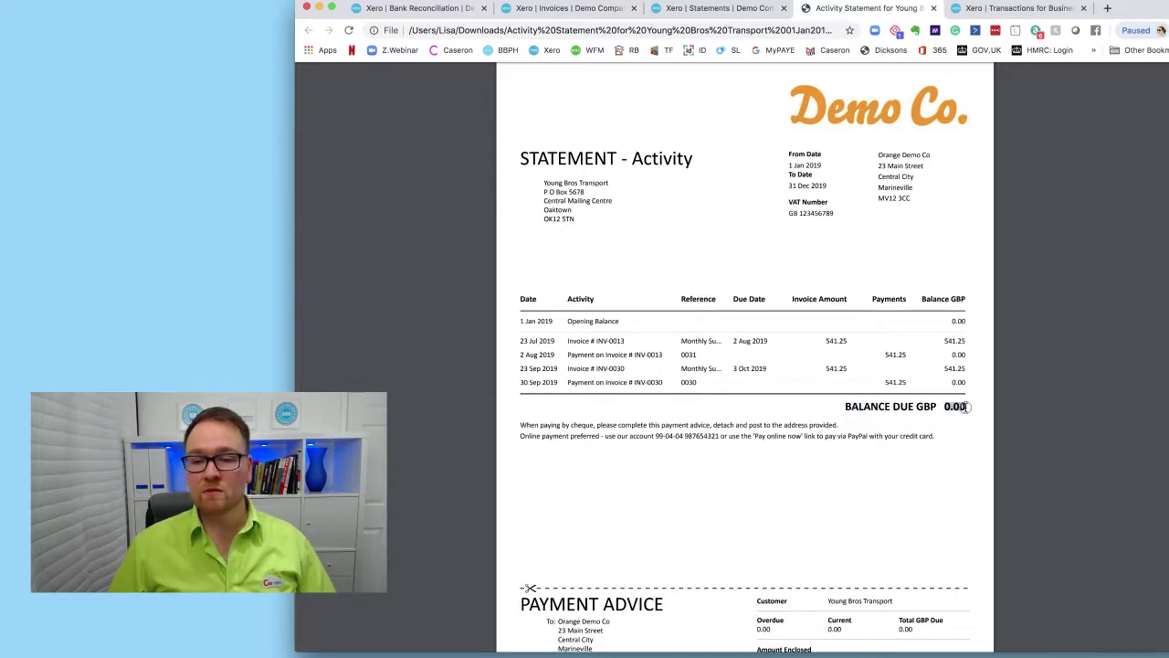
pyautogui.moveTo(940, 411); pyautogui.dragTo(972, 409)
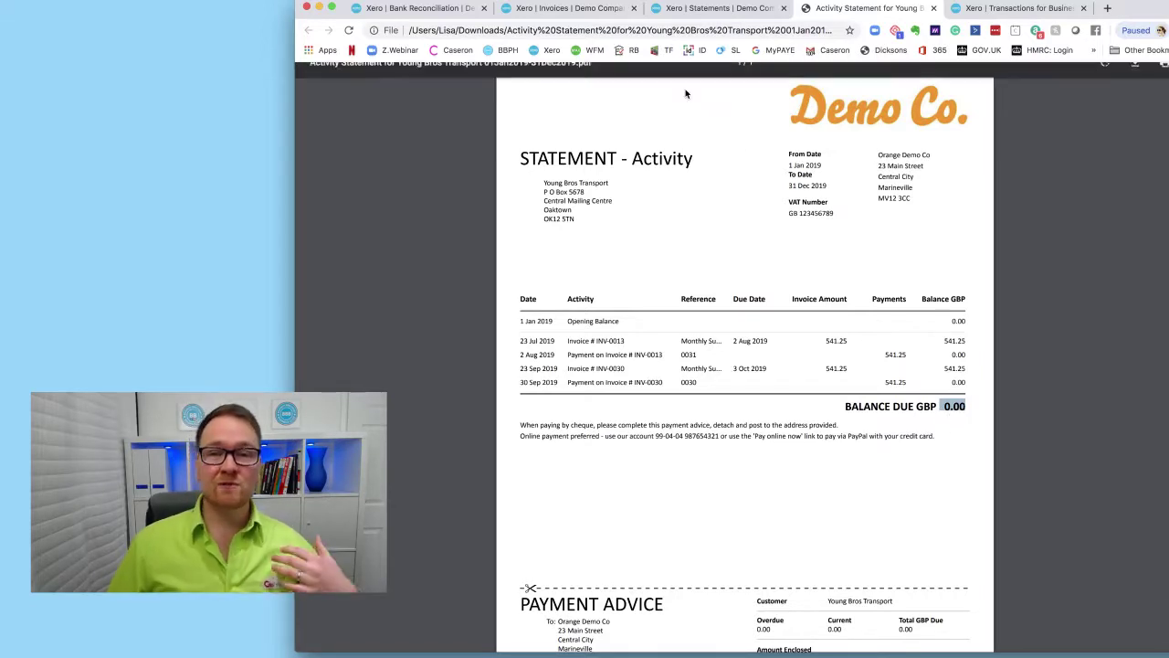
# Step: Open bill SM0145 from the Invoices report in a new tab, review its applied overpayment and close it
pyautogui.click(596, 13)
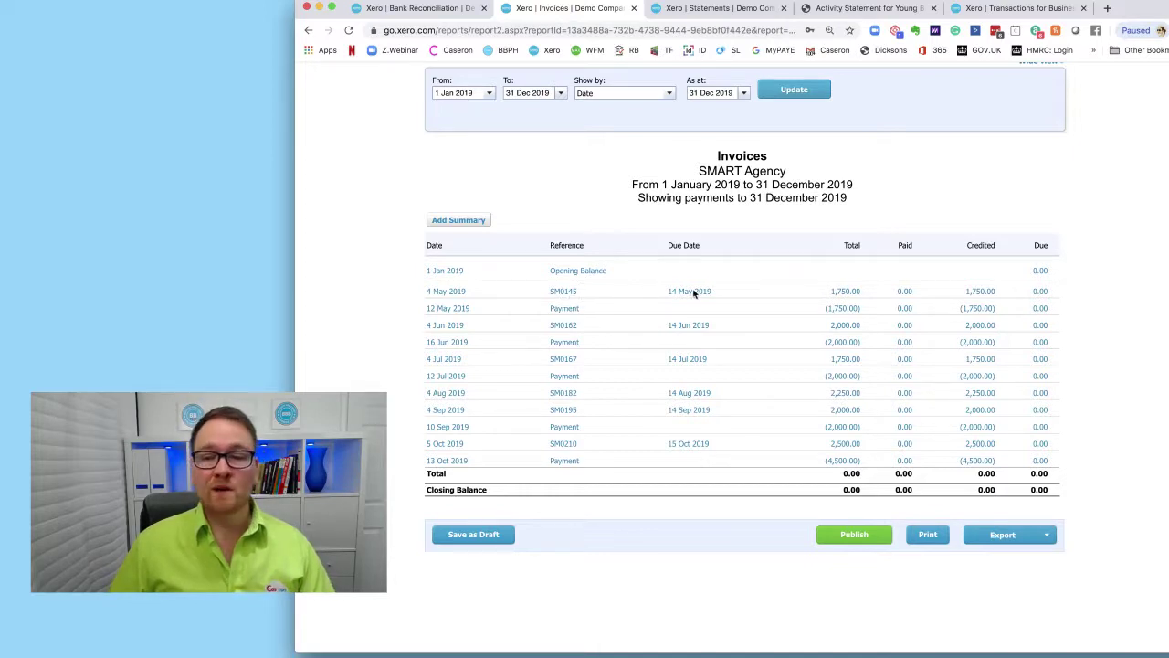
pyautogui.rightClick(558, 290)
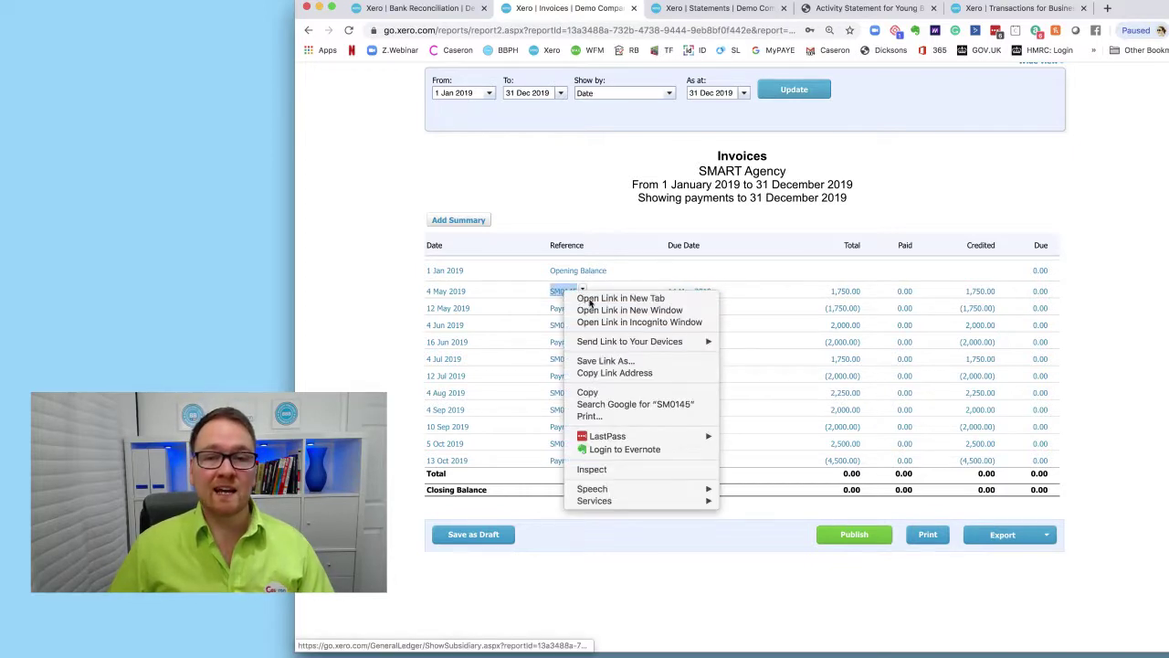
pyautogui.click(669, 72)
pyautogui.click(676, 8)
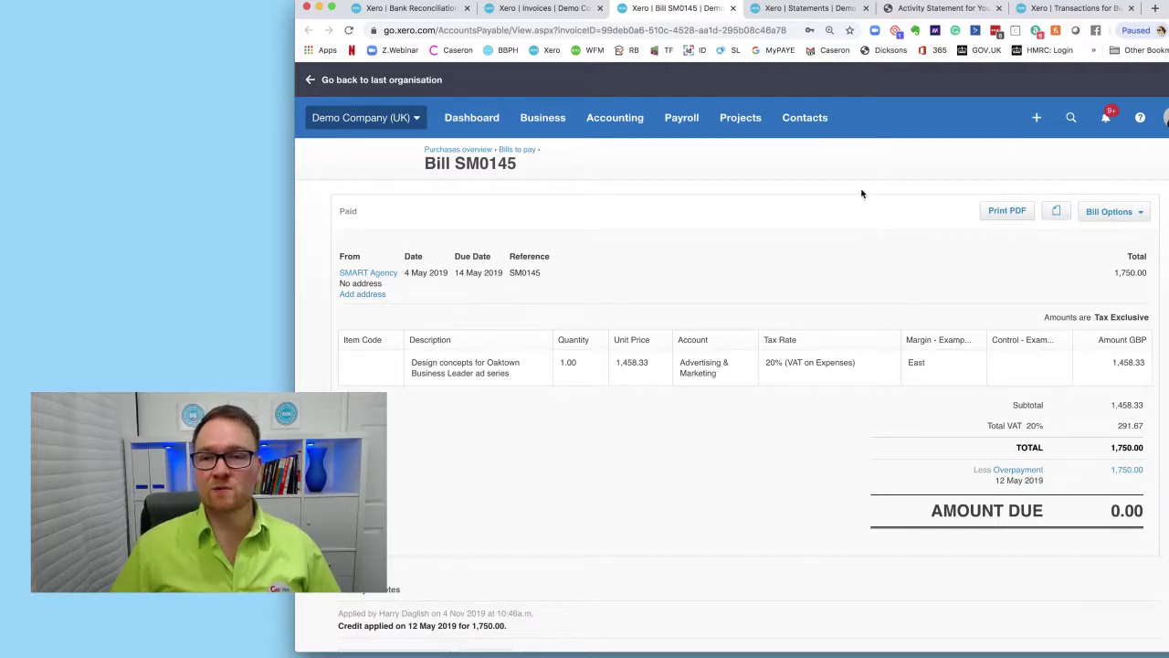
pyautogui.click(733, 8)
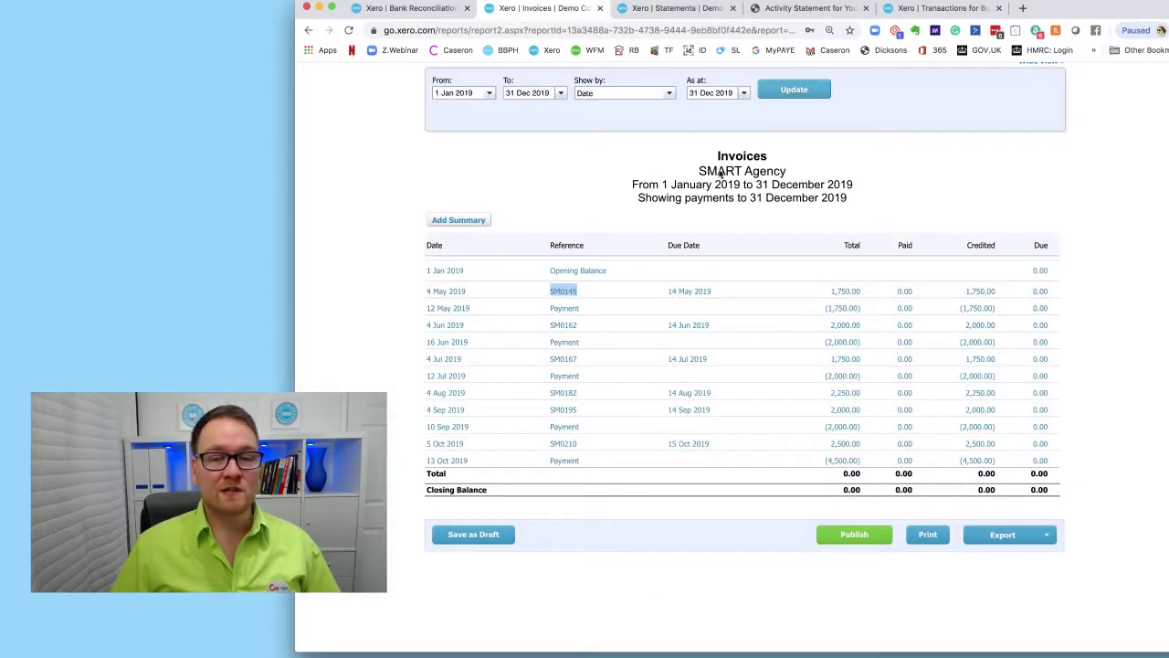
pyautogui.click(668, 160)
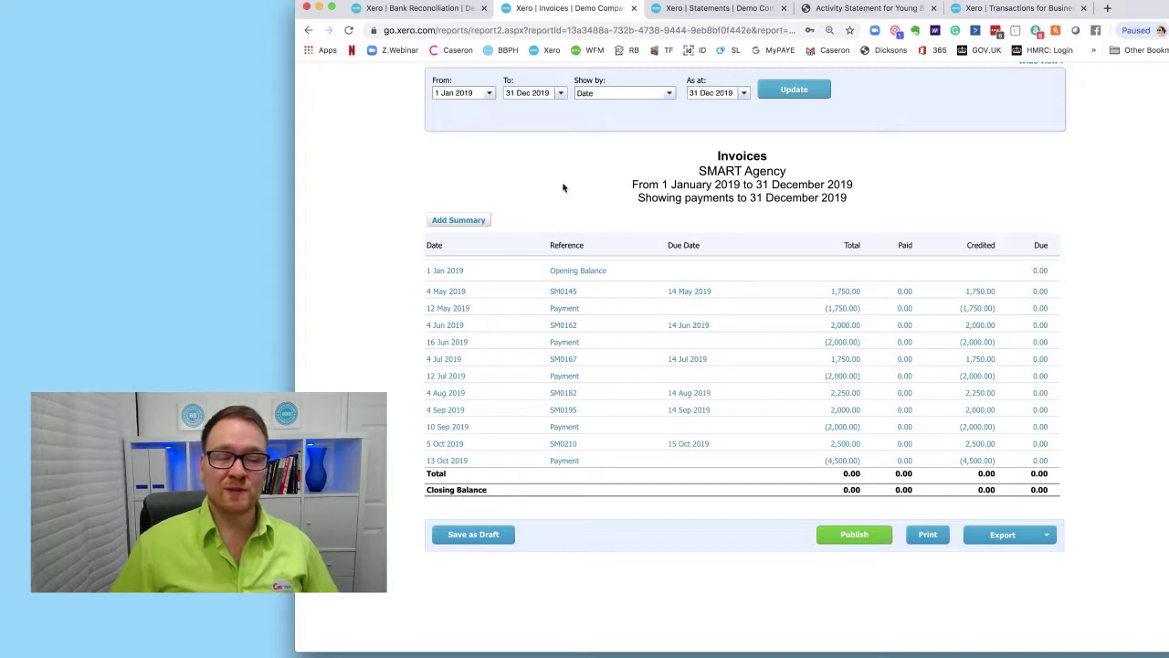
pyautogui.click(133, 108)
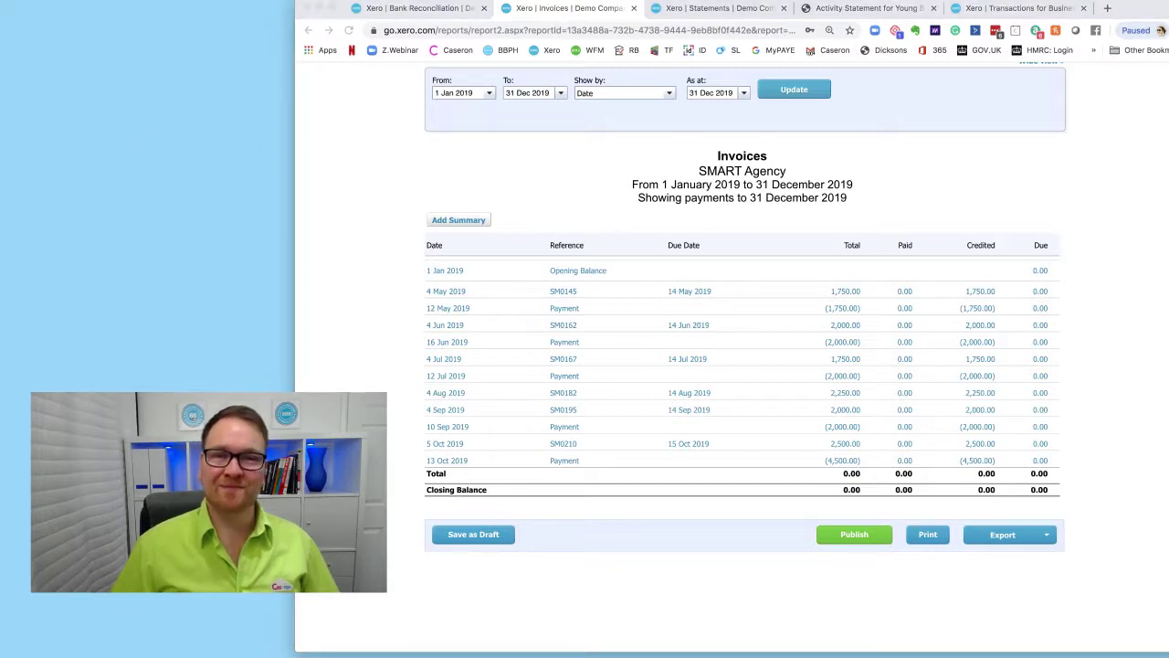